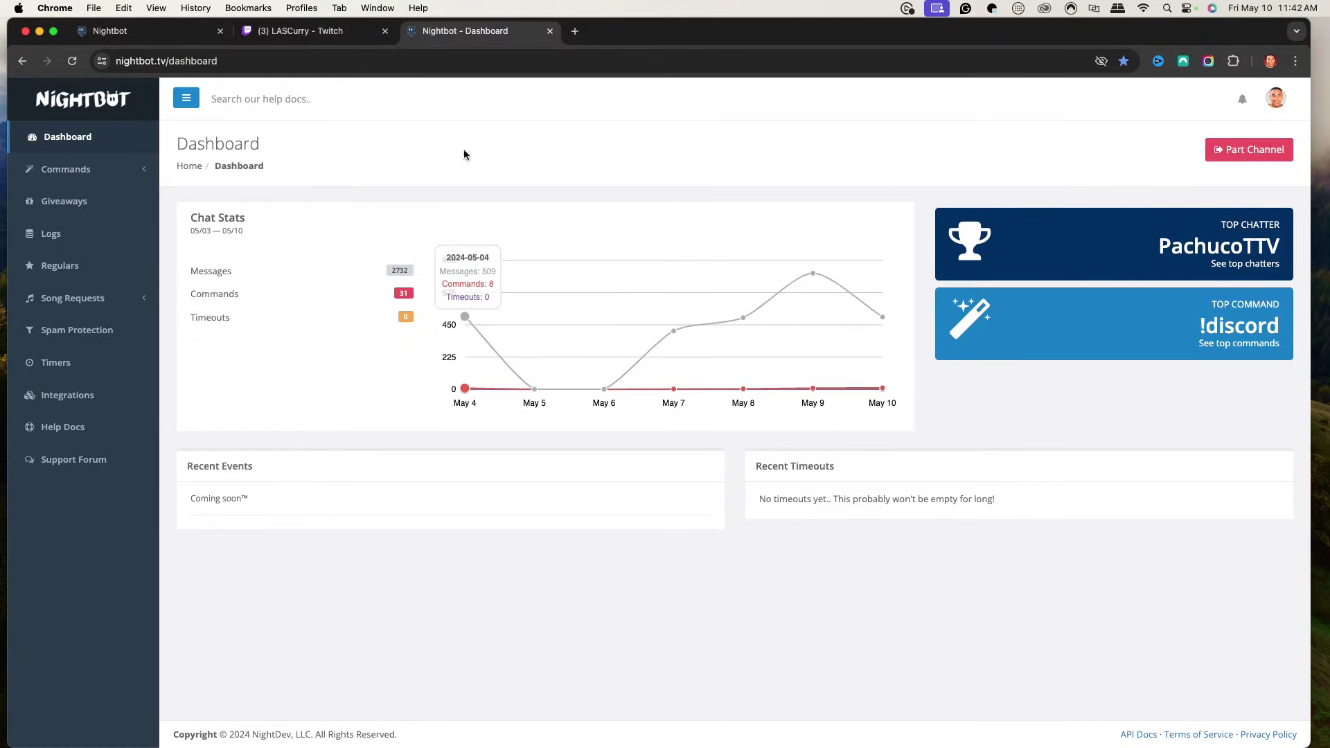
# Switch to the '(3) LASCurry - Twitch' browser tab showing the channel and stream chat.
pyautogui.click(298, 32)
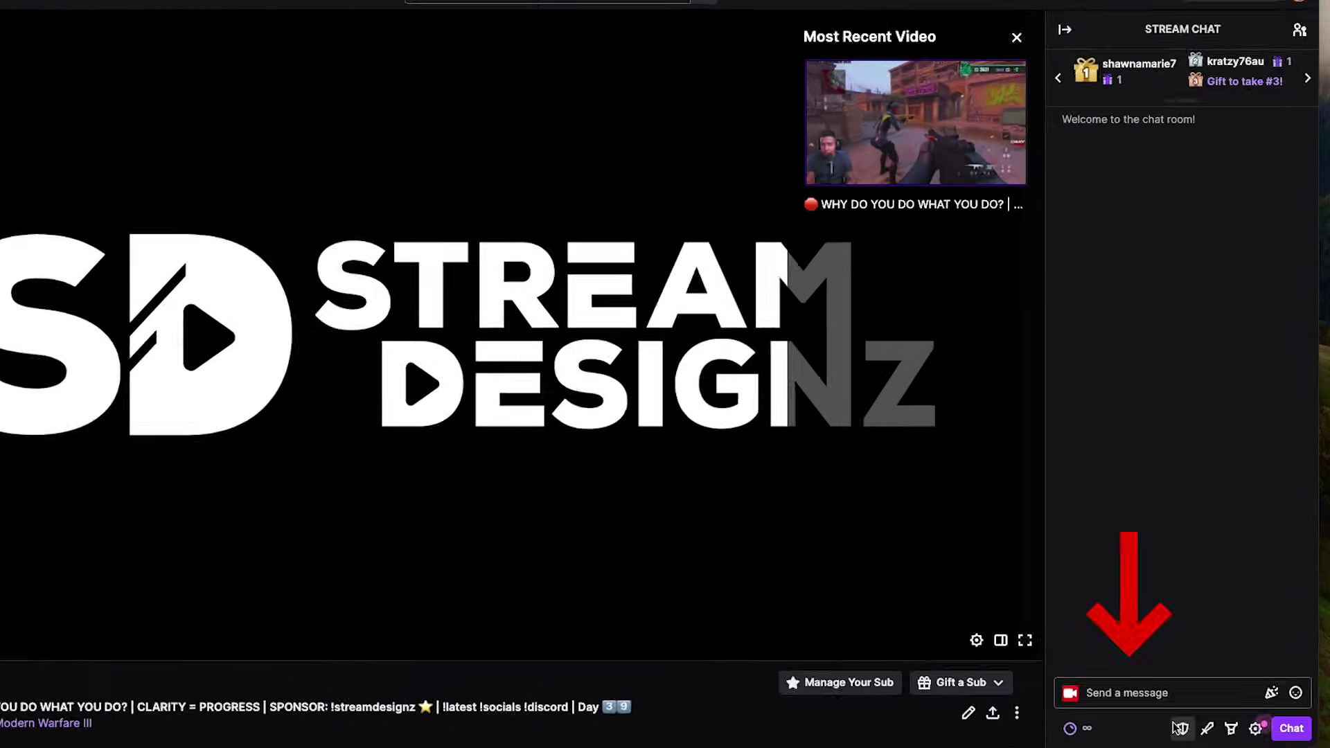
# Send '/mod nightbot' in the Twitch chat to make Nightbot a channel moderator.
pyautogui.click(1135, 699)
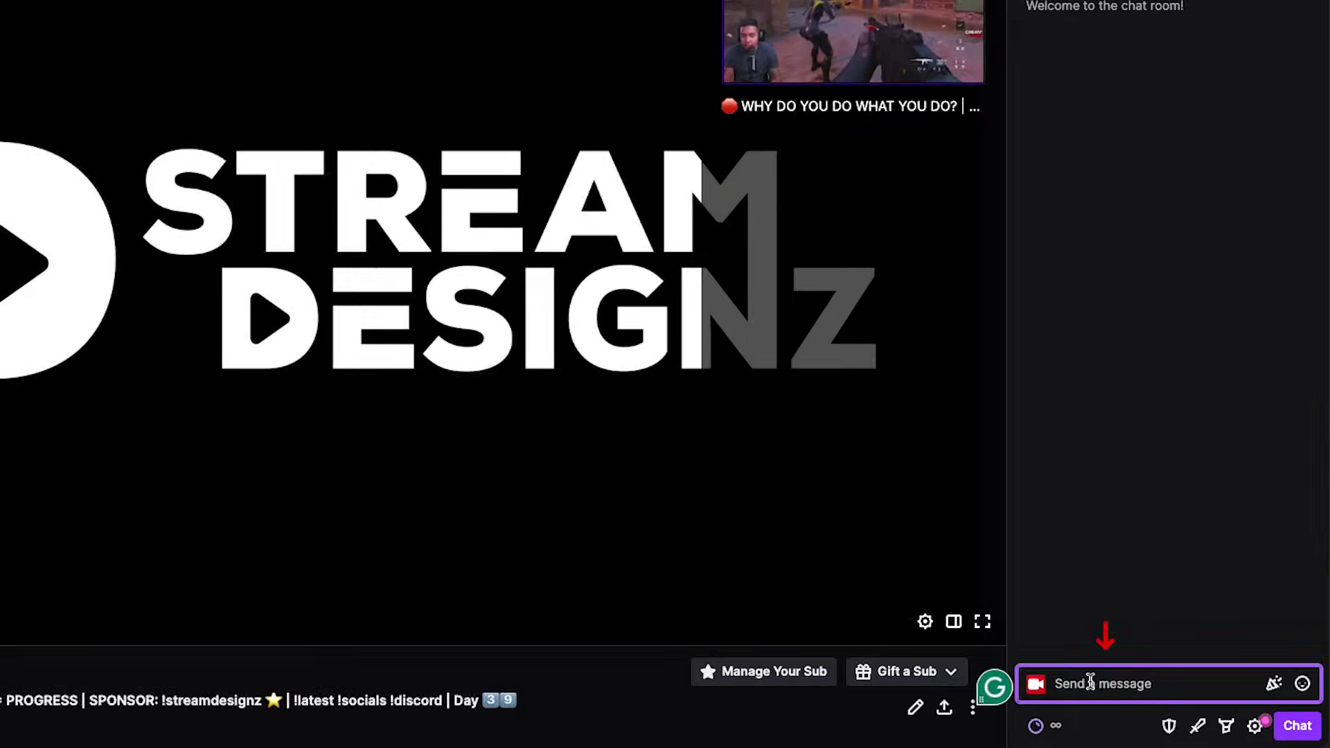
pyautogui.write('/mod')
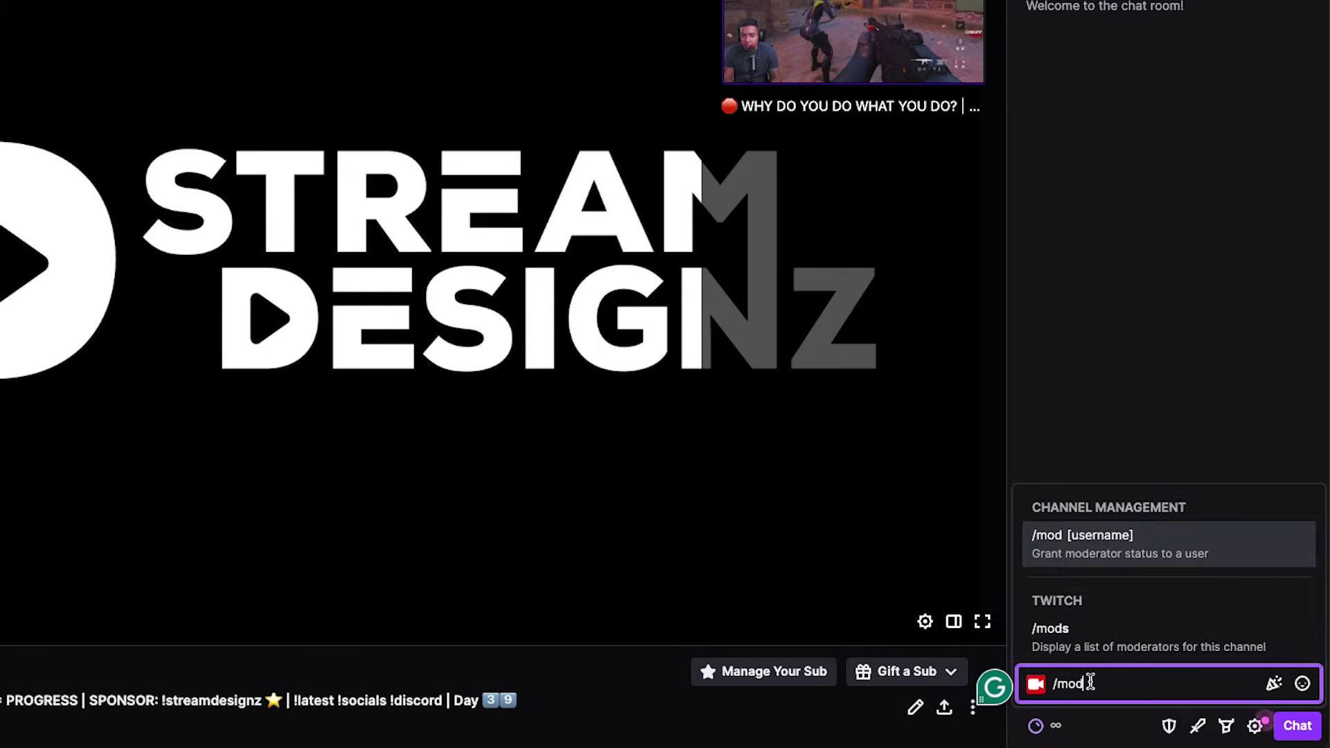
pyautogui.write(' nightbo')
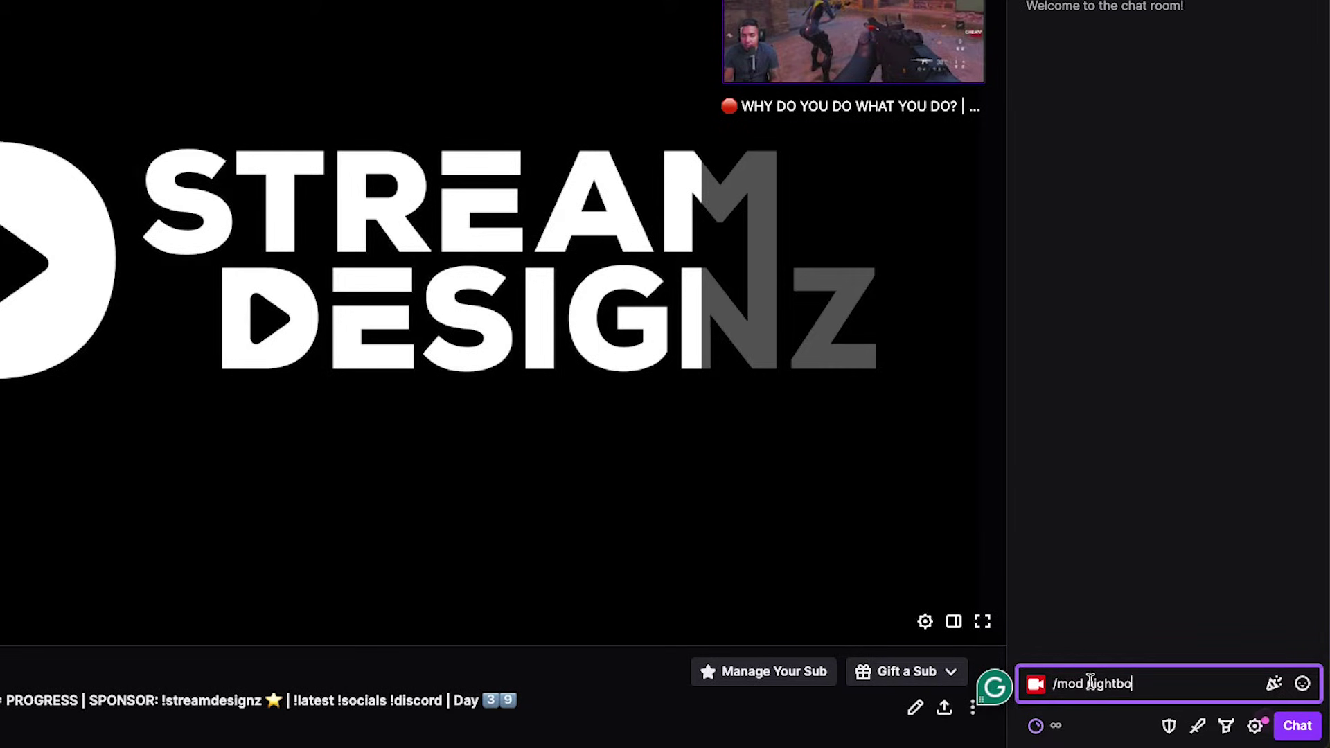
pyautogui.write('t')
pyautogui.press('Return')
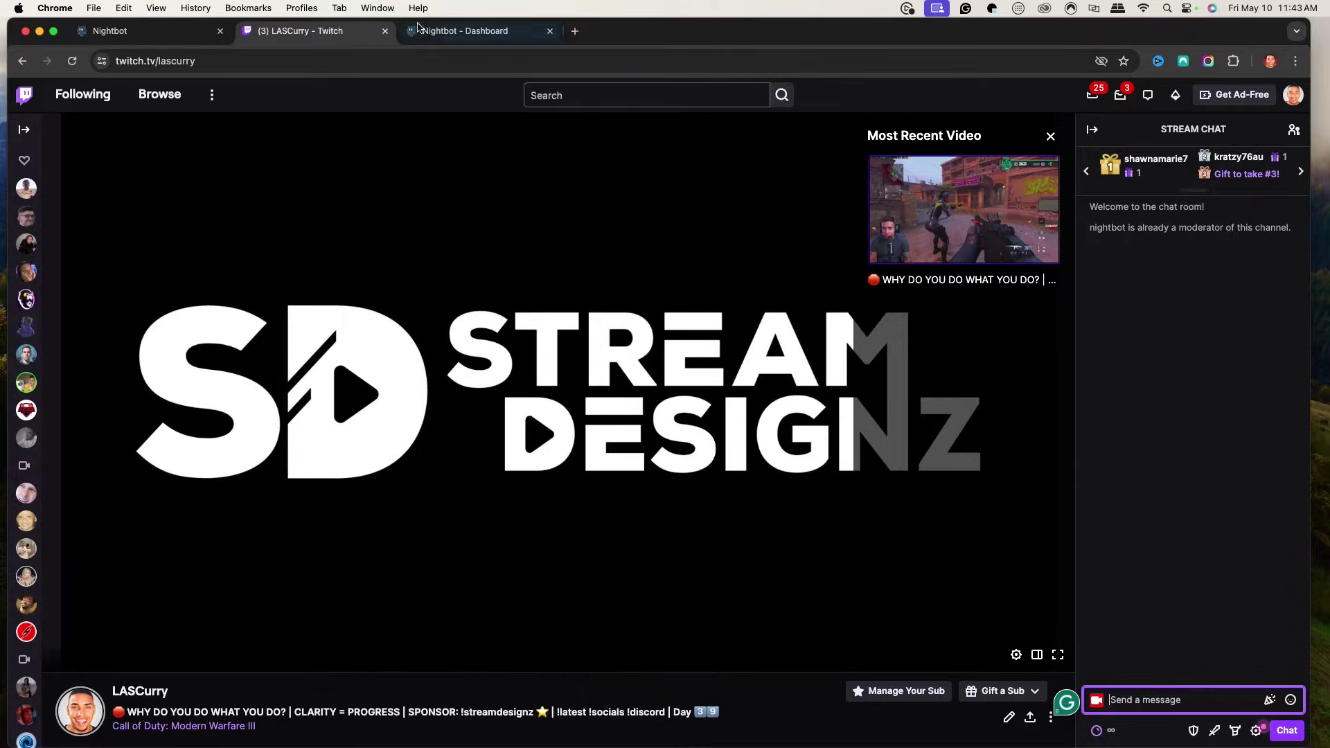
# Return to the 'Nightbot - Dashboard' tab showing the chat statistics.
pyautogui.click(420, 30)
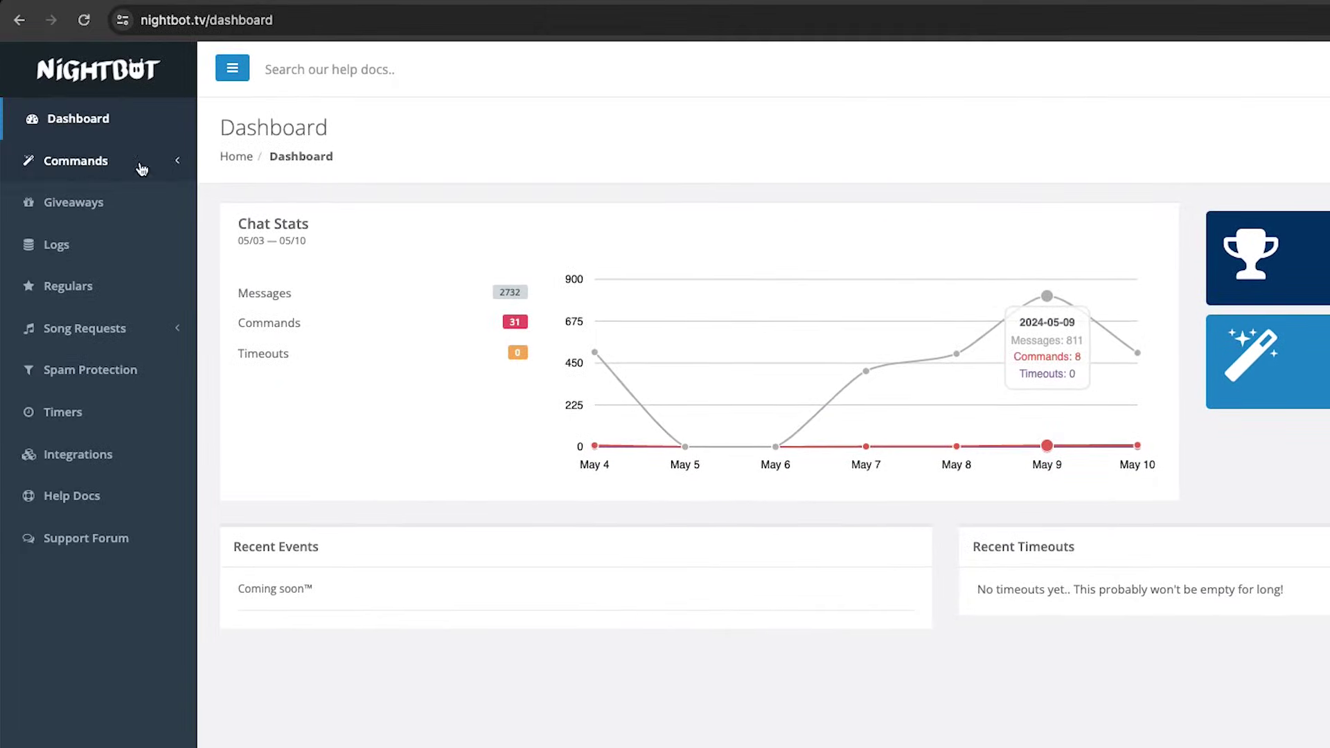
# Browse the Default commands, open the 28-entry Custom commands list, then switch back to Twitch.
pyautogui.click(76, 163)
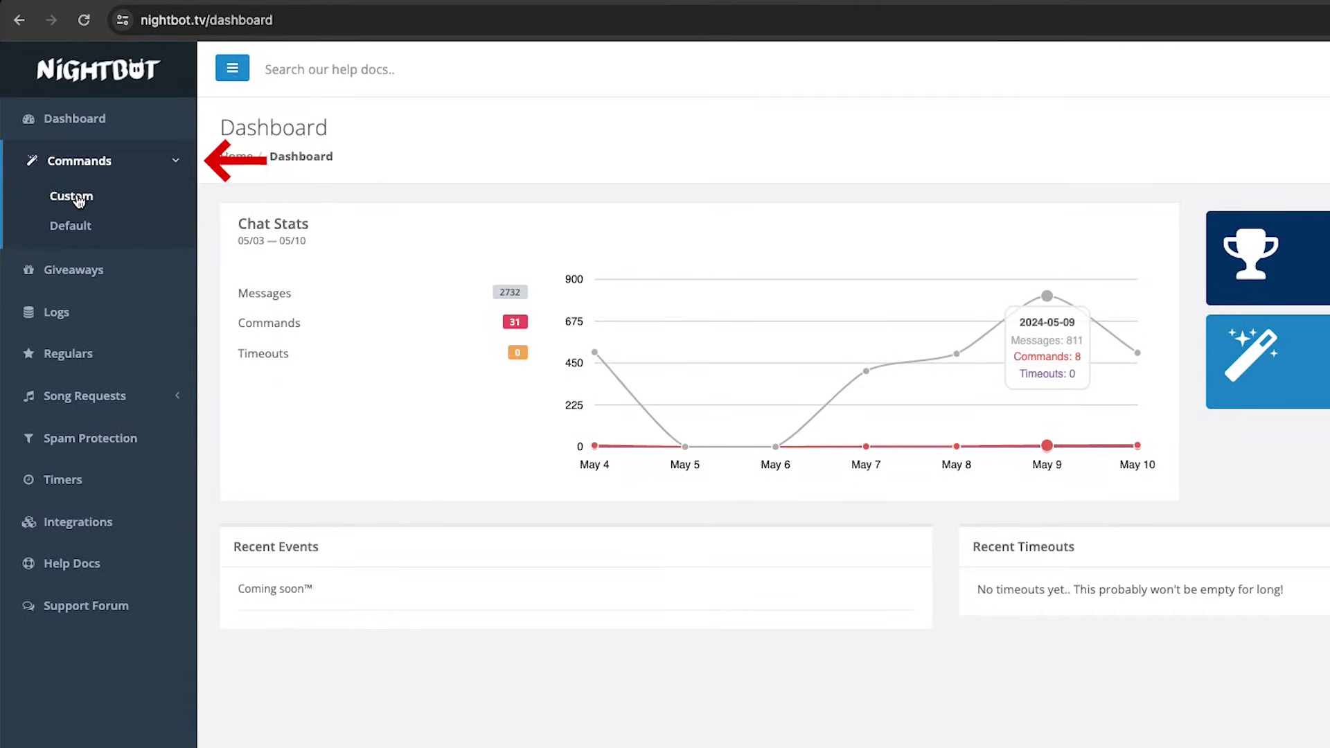
pyautogui.click(73, 226)
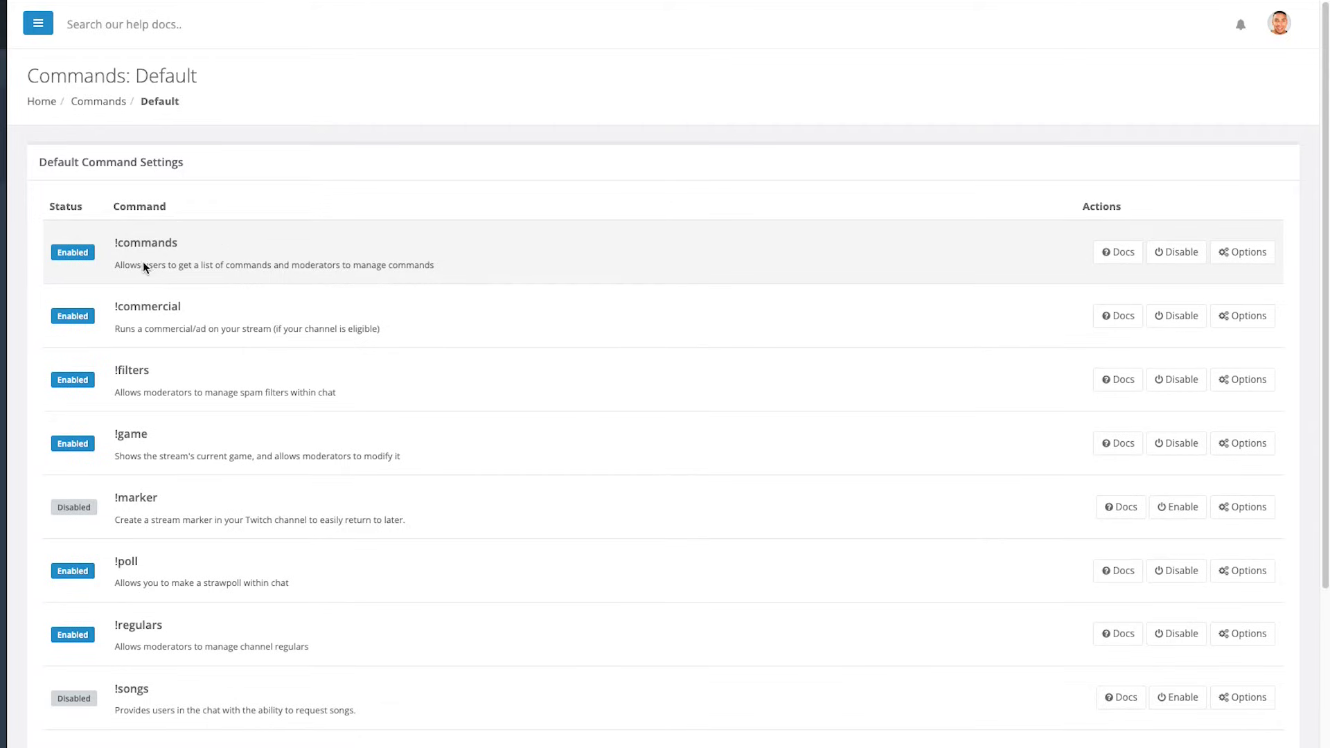
pyautogui.scroll(-3, 152, 277)
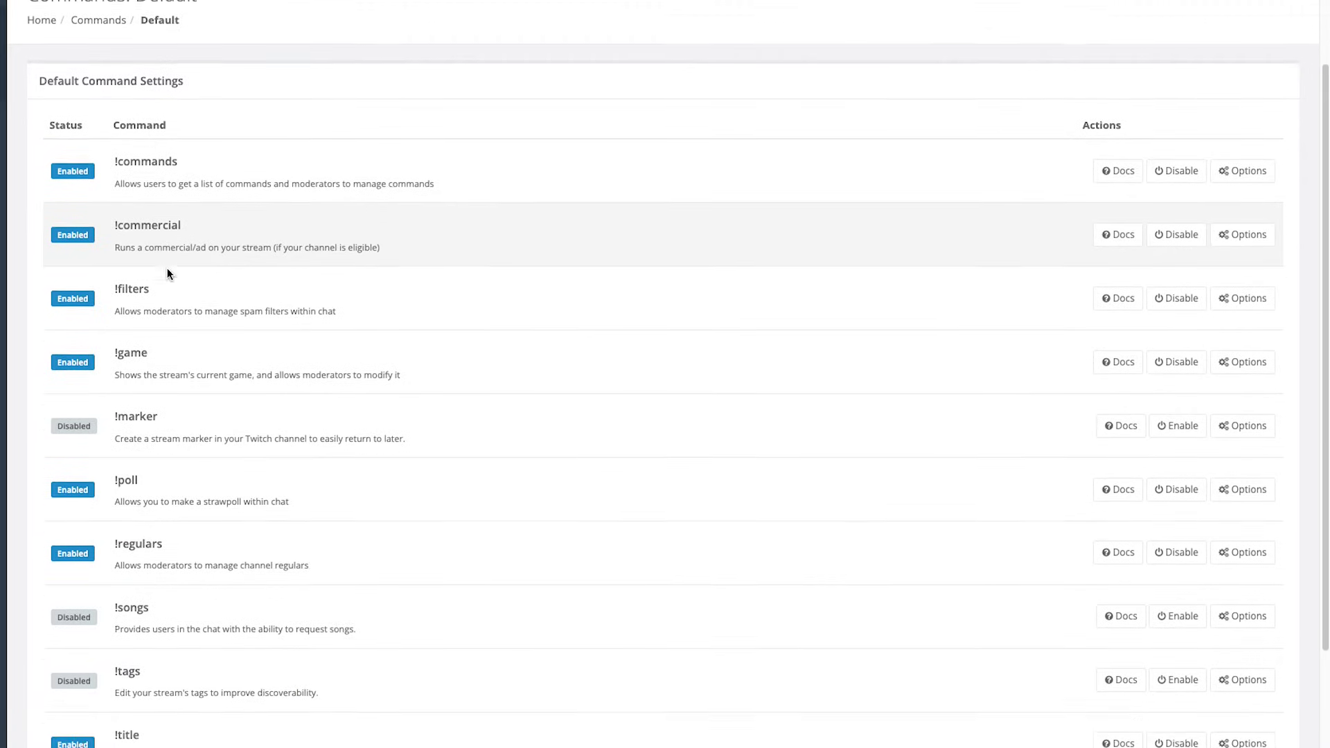
pyautogui.scroll(-4, 152, 285)
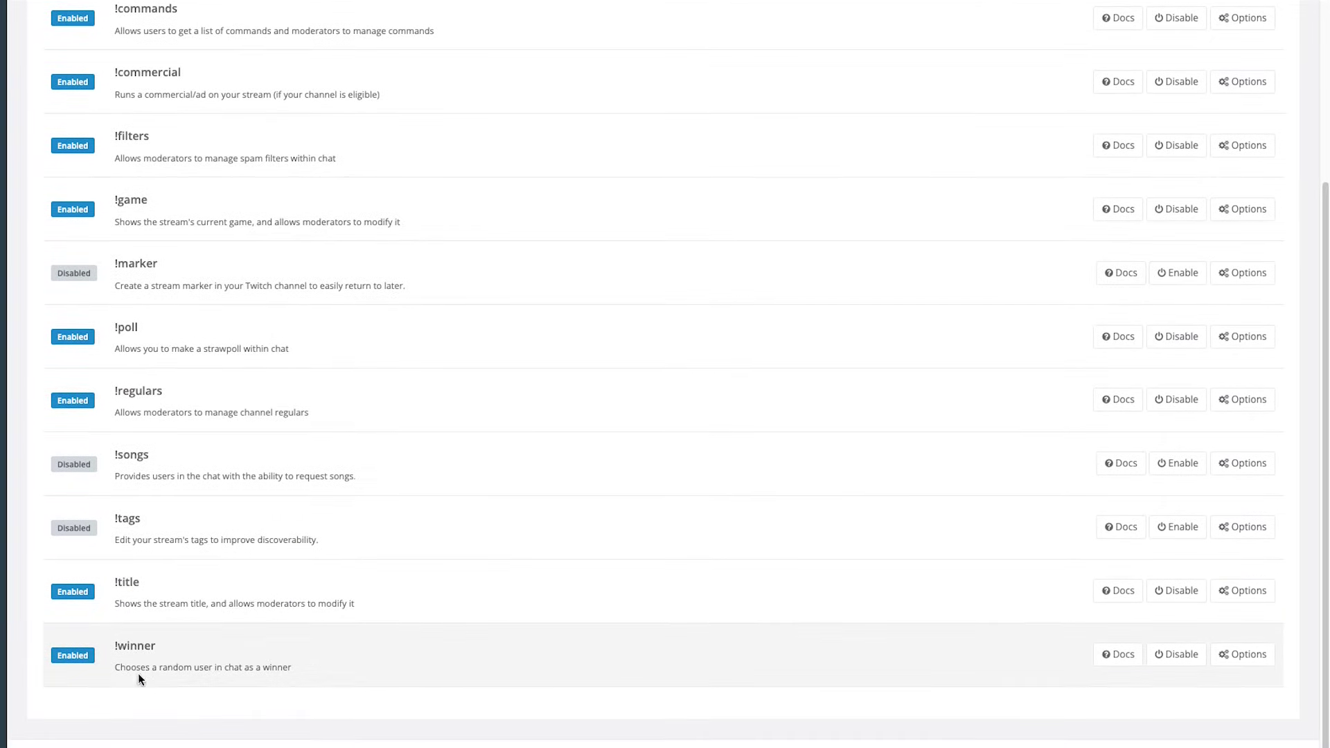
pyautogui.scroll(7, 184, 351)
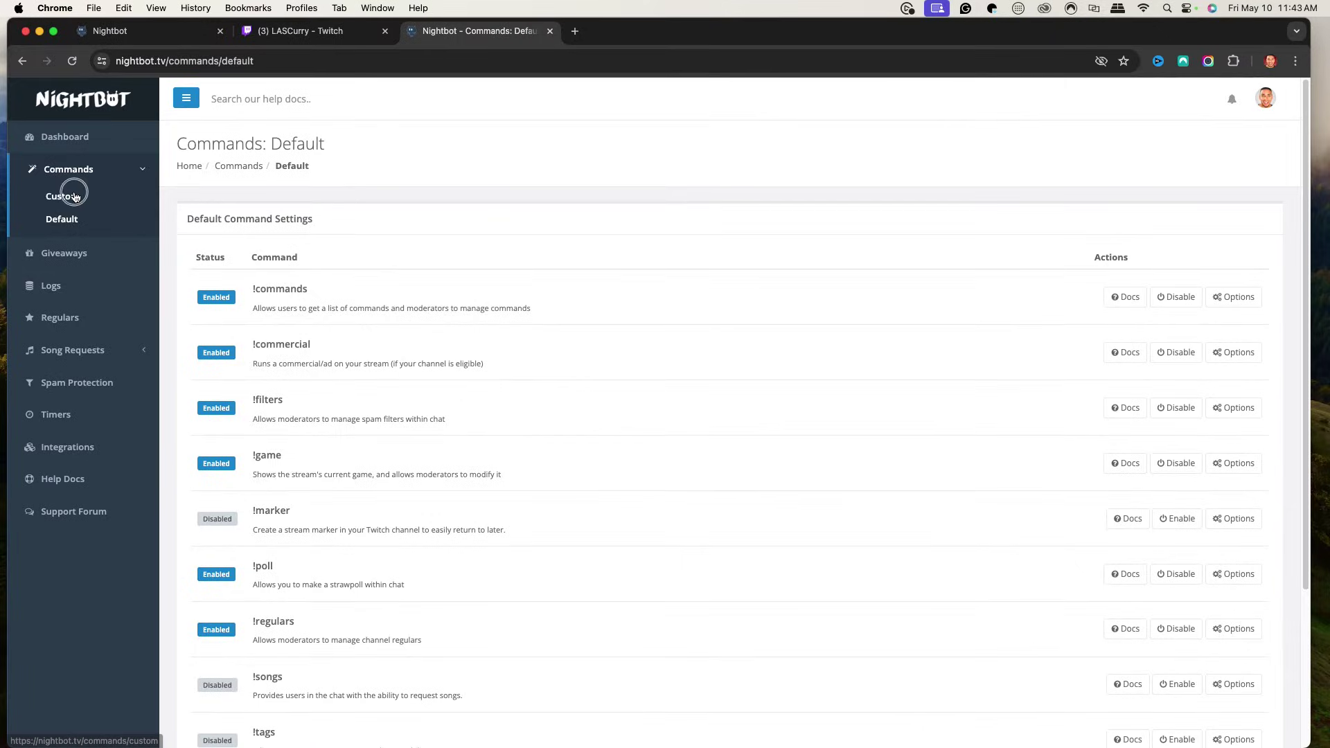
pyautogui.click(76, 198)
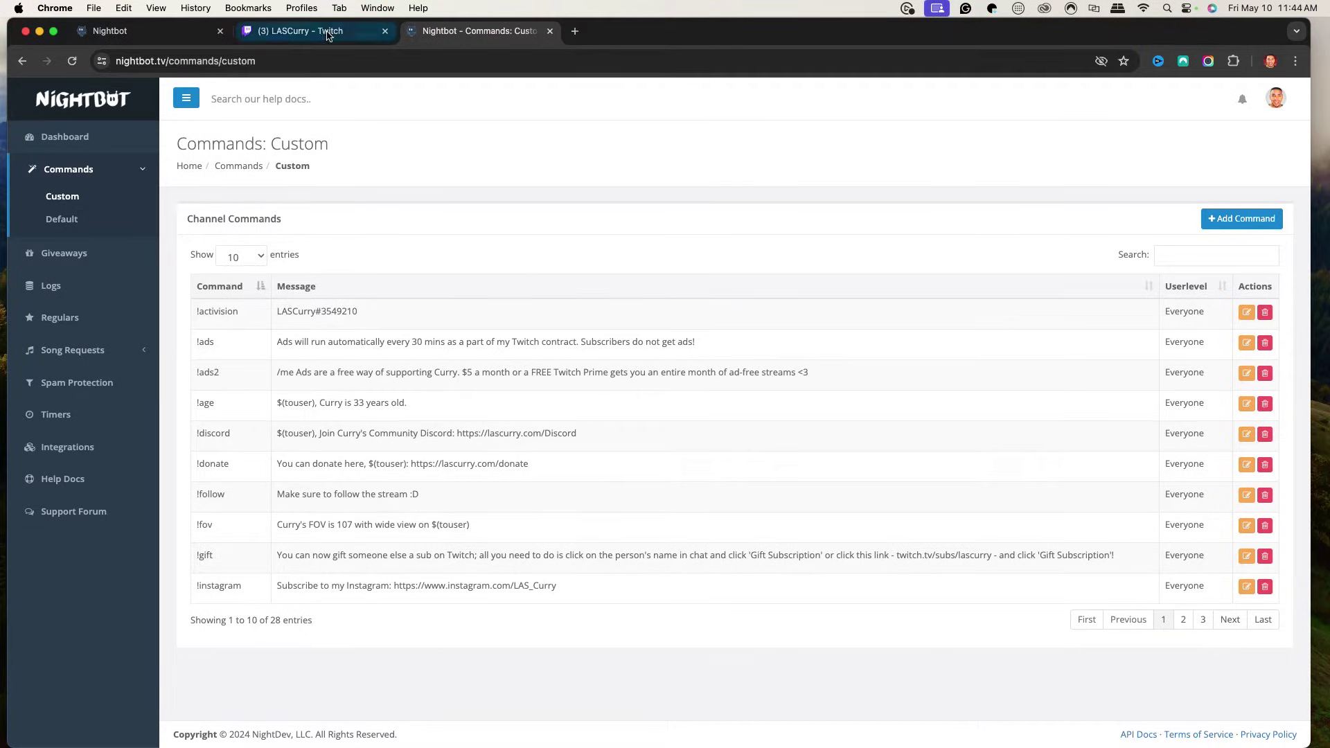
pyautogui.click(295, 34)
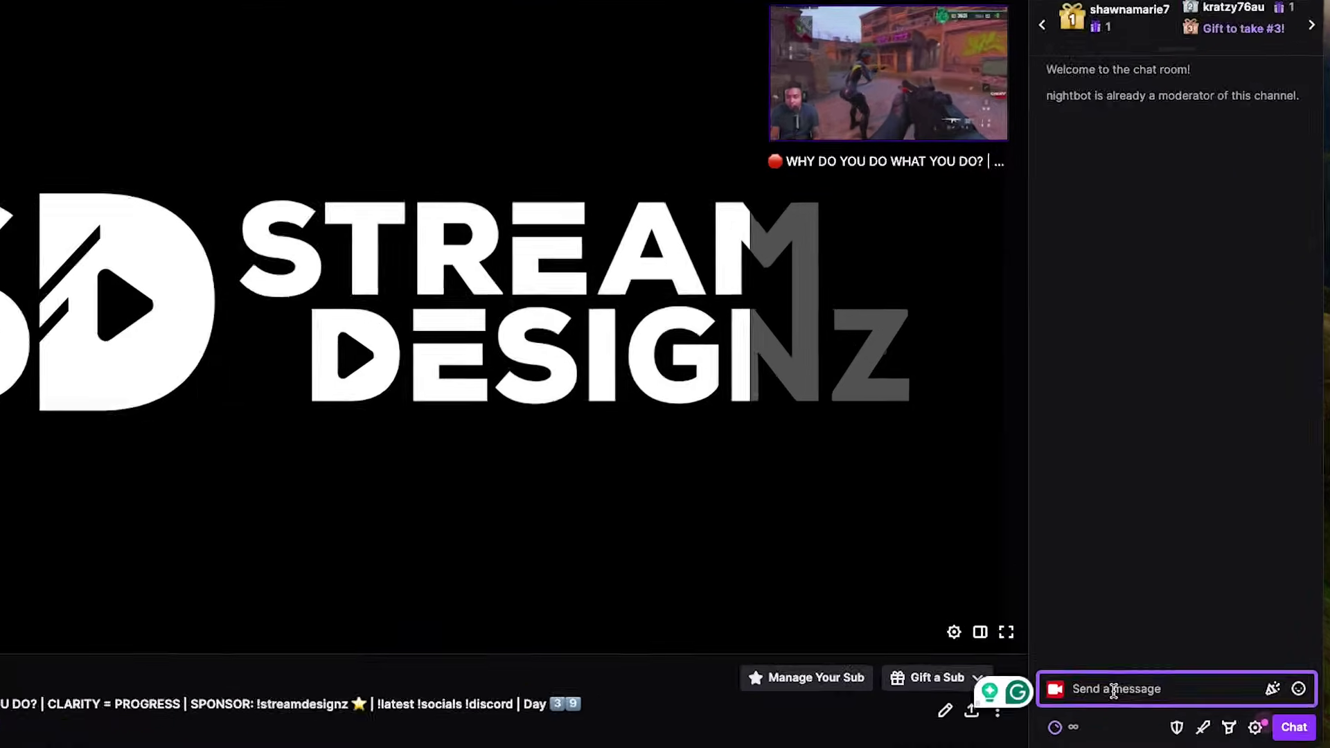
# Send '!commands' in chat and open the nightbot.tv commands page from Nightbot's reply.
pyautogui.write('!commands')
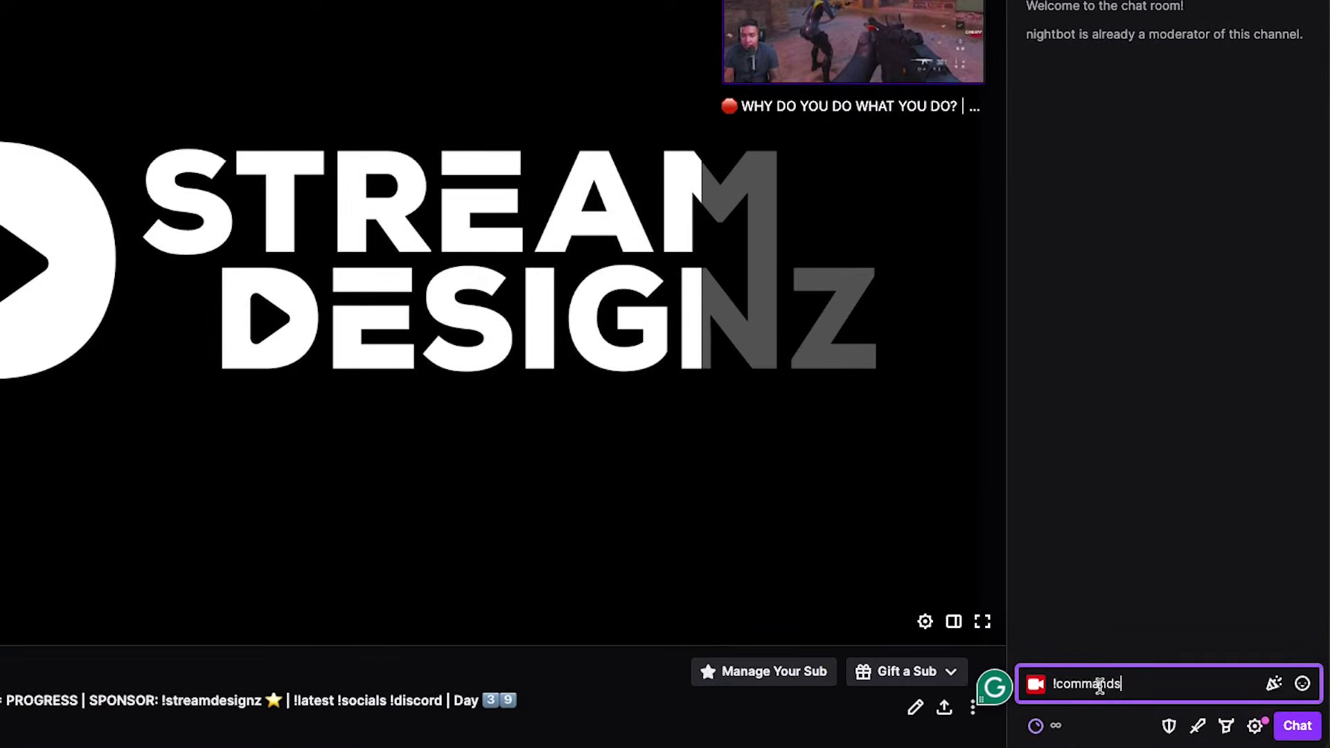
pyautogui.press('Return')
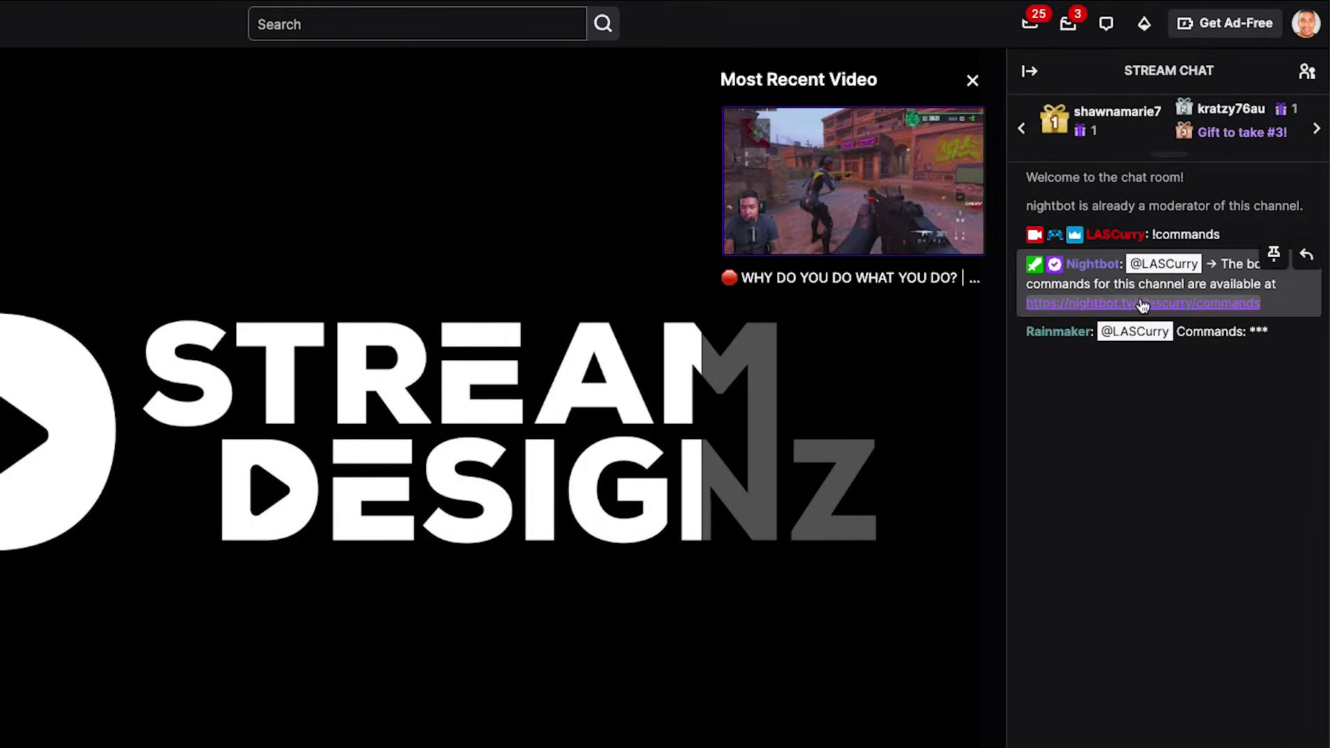
pyautogui.click(1138, 304)
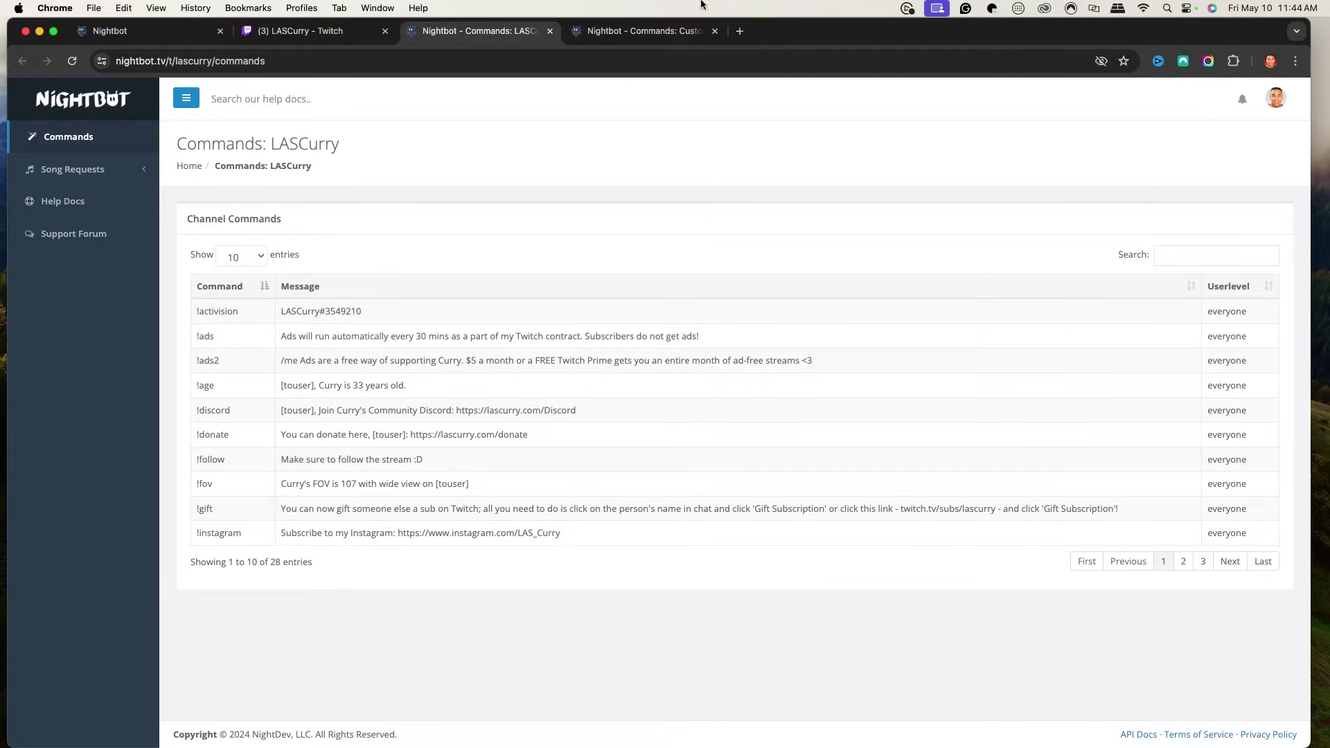
# Close the public commands page, return to Custom commands, and cancel an Add Command form.
pyautogui.click(552, 34)
pyautogui.click(483, 38)
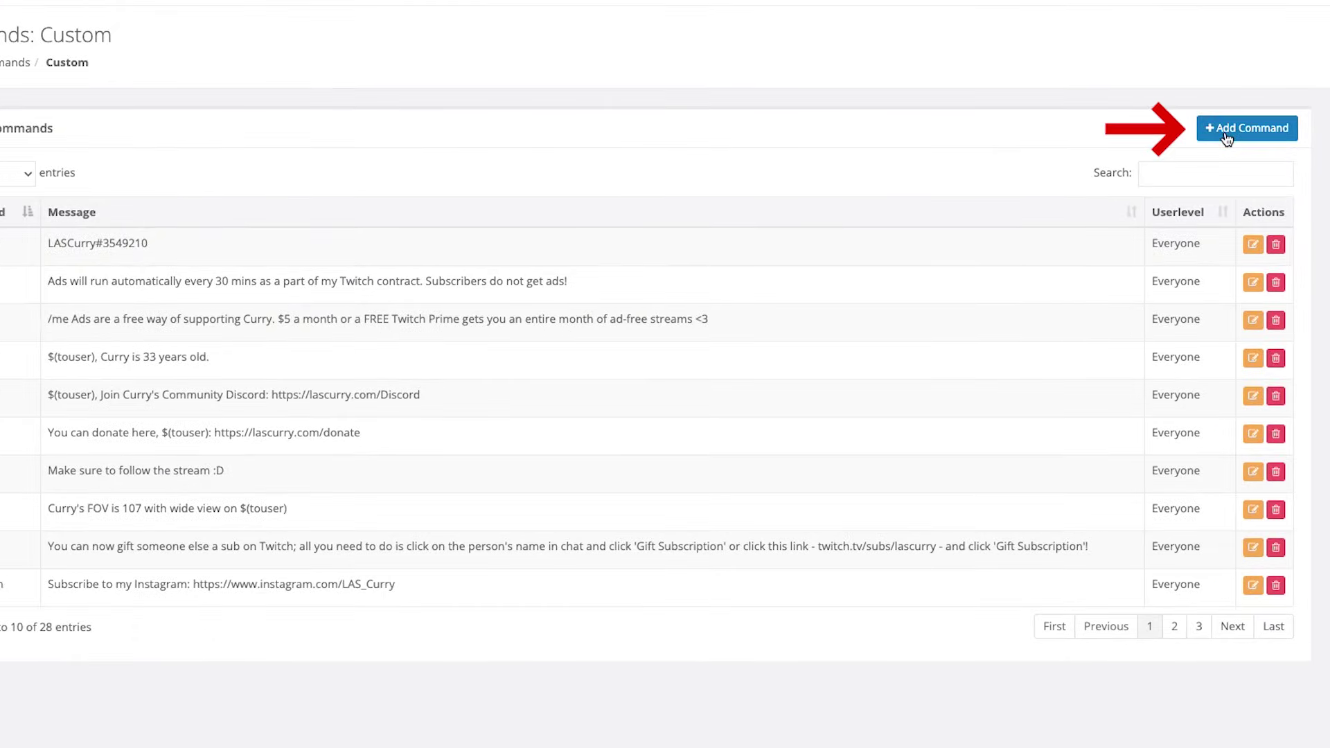
pyautogui.click(1226, 137)
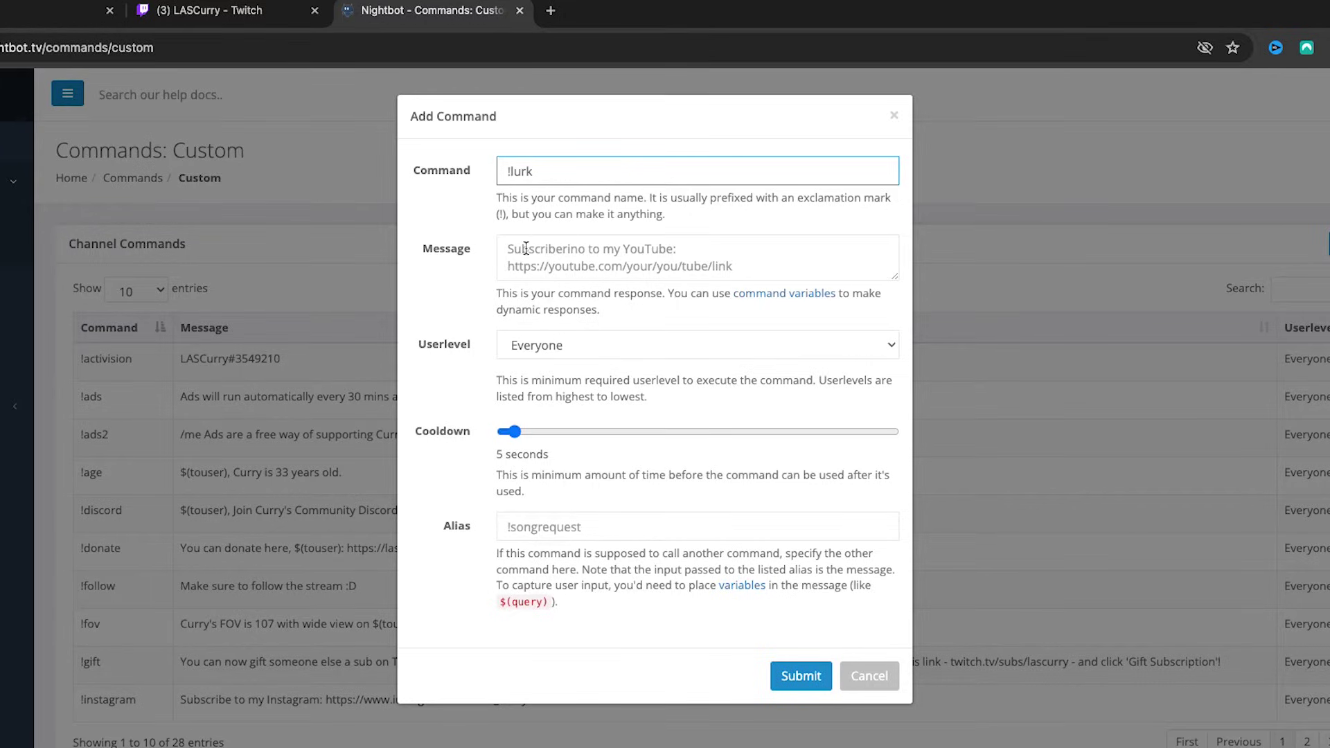
pyautogui.click(859, 686)
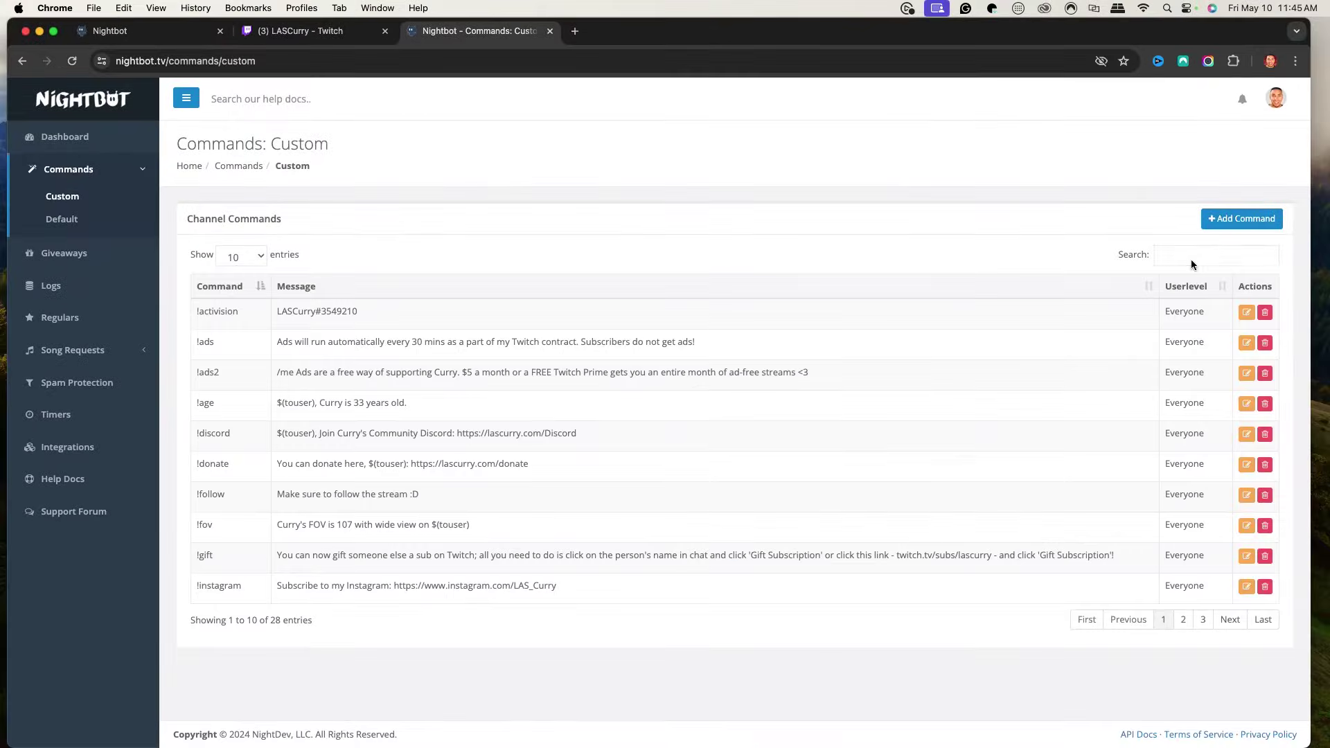
# Search for 'lurk', review the !lurk command's message, then switch to the Twitch chat box.
pyautogui.write('luc')
pyautogui.press('BackSpace')
pyautogui.write('rk')
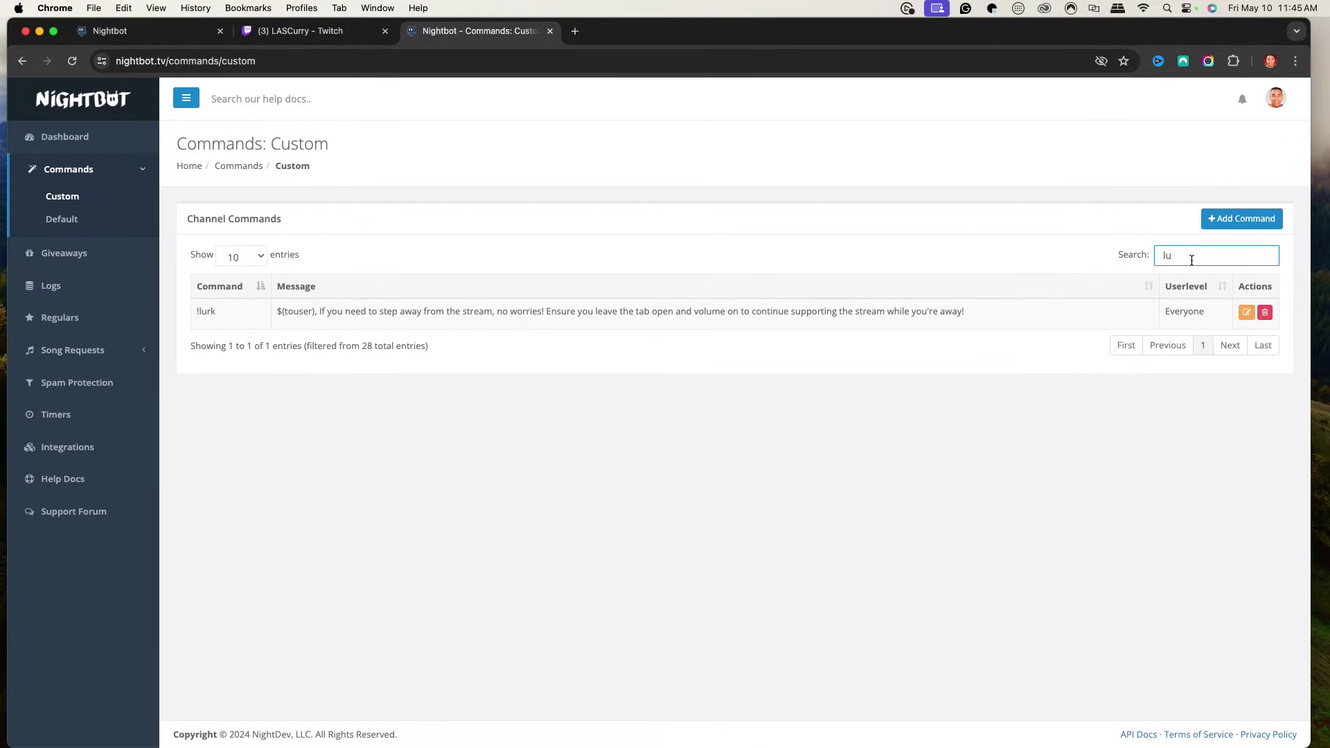
pyautogui.click(1245, 313)
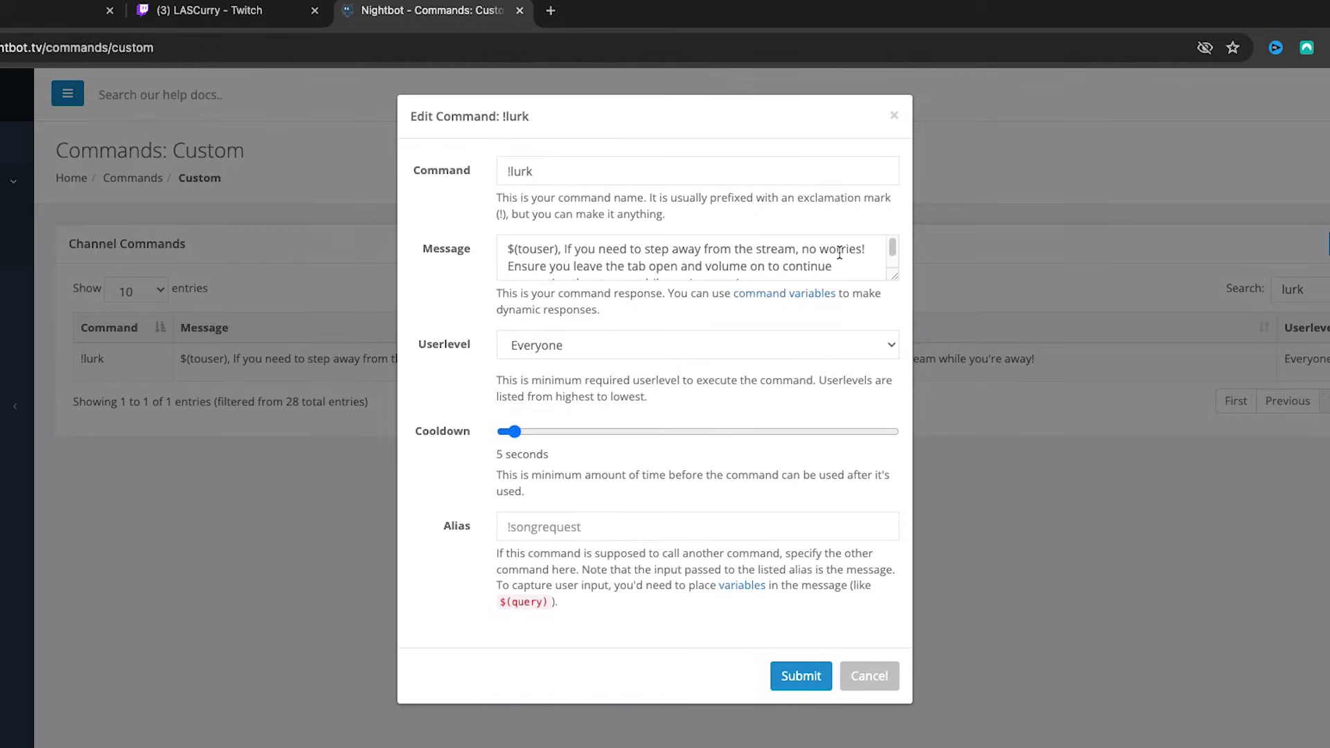
pyautogui.scroll(-1, 574, 266)
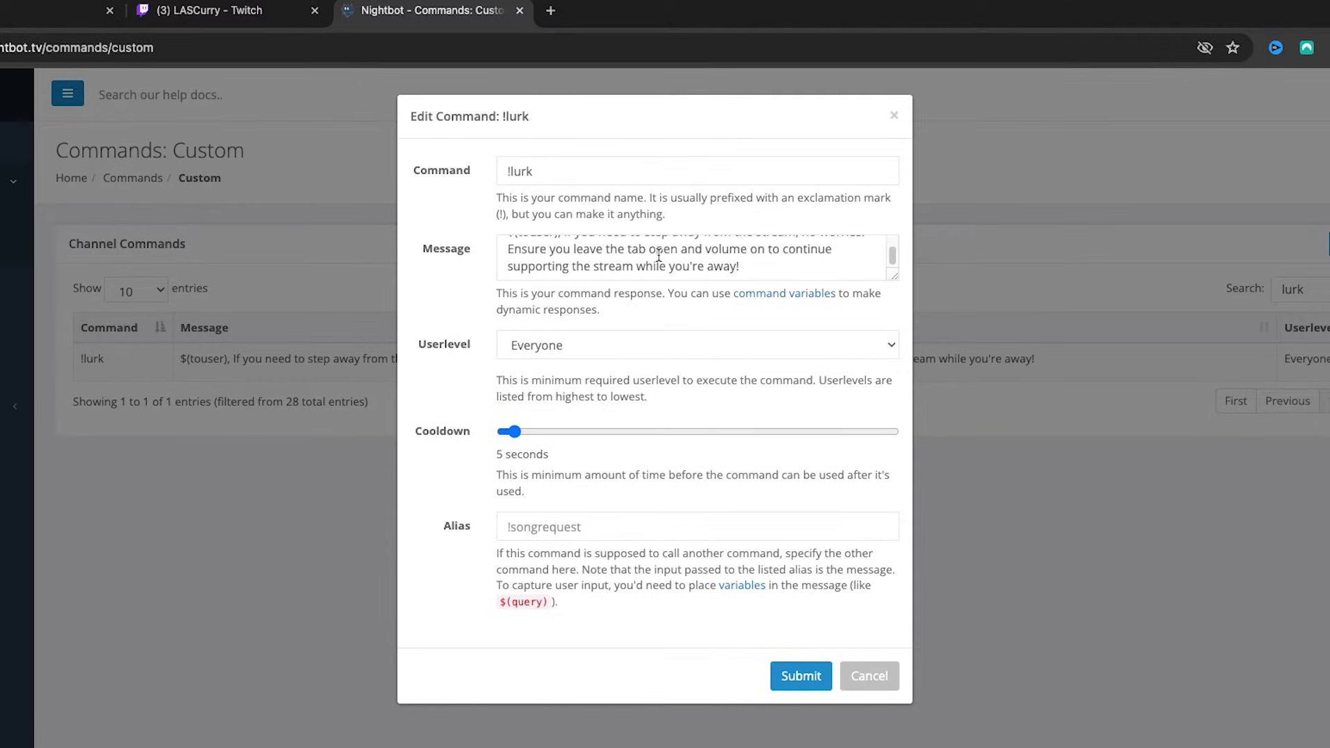
pyautogui.scroll(1, 741, 267)
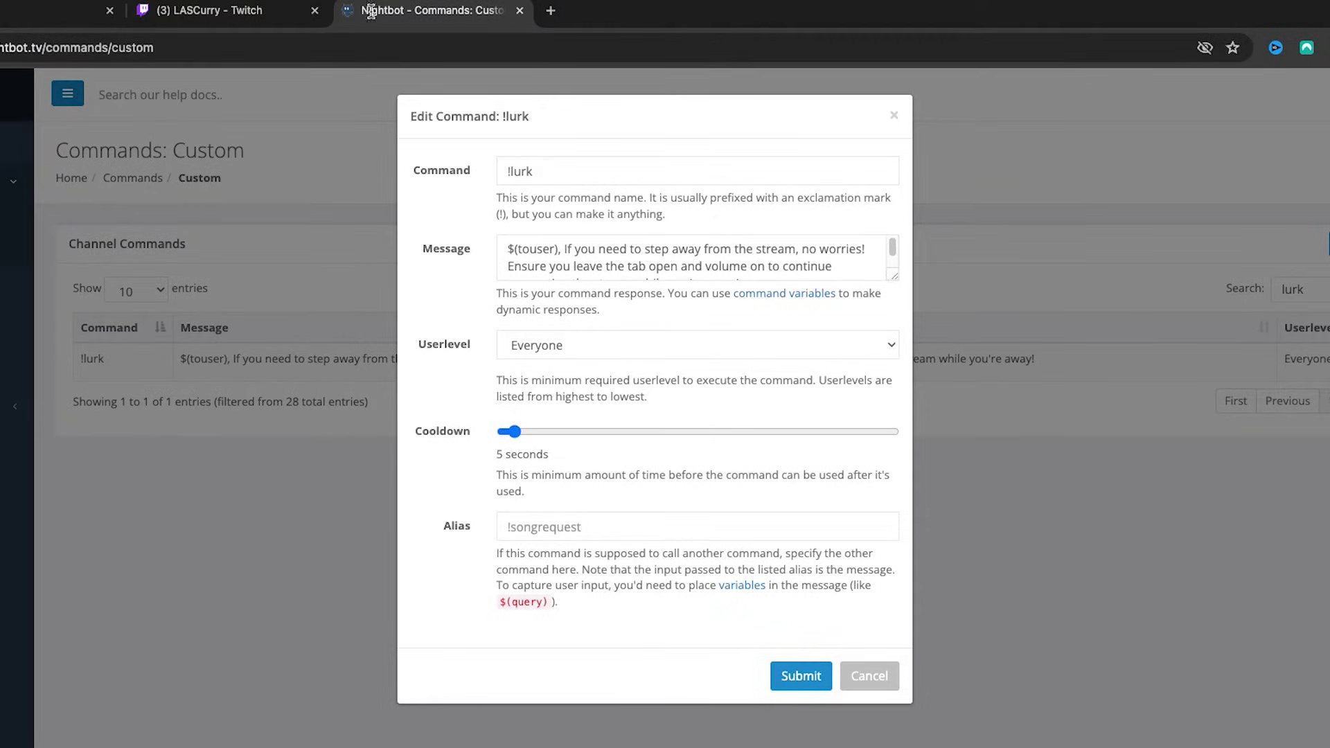
pyautogui.click(207, 10)
pyautogui.click(1108, 696)
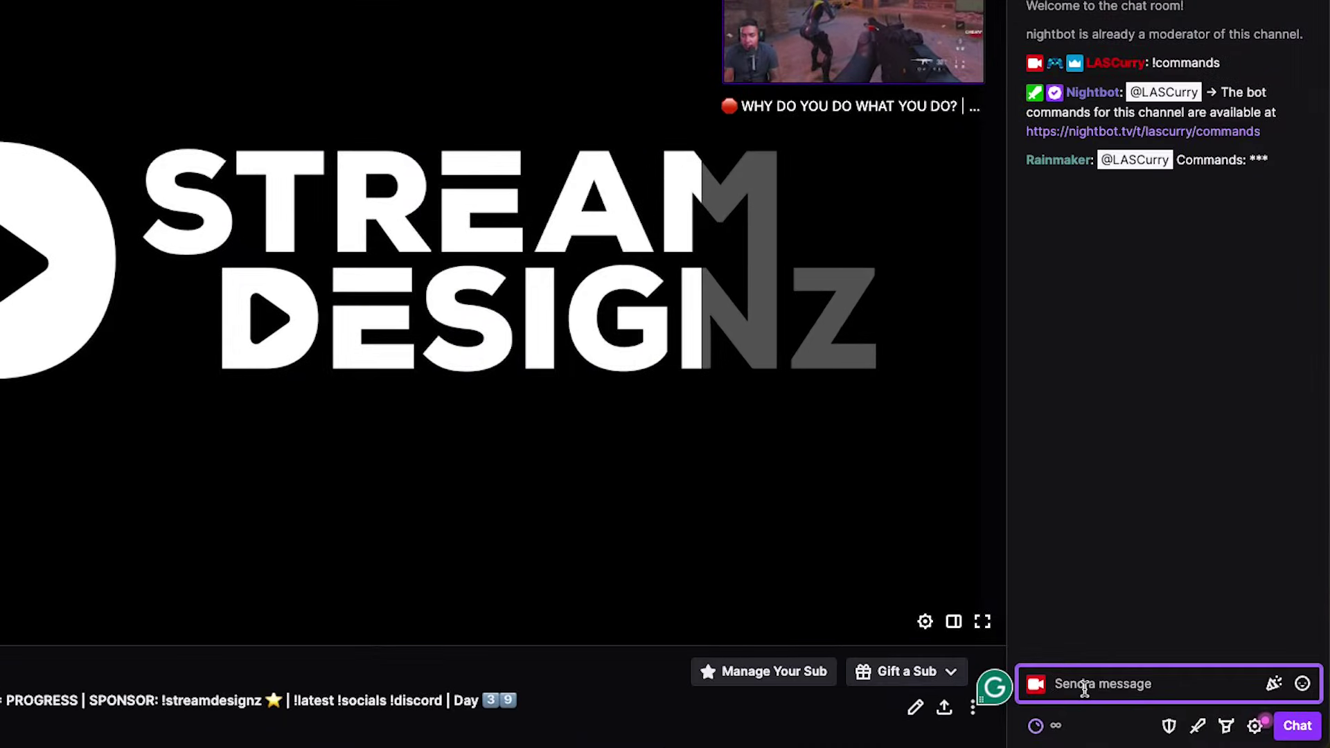
# Send '!lurk' in chat to trigger Nightbot's lurk reply, then return to the !lurk edit form.
pyautogui.write('!lurk')
pyautogui.press('Return')
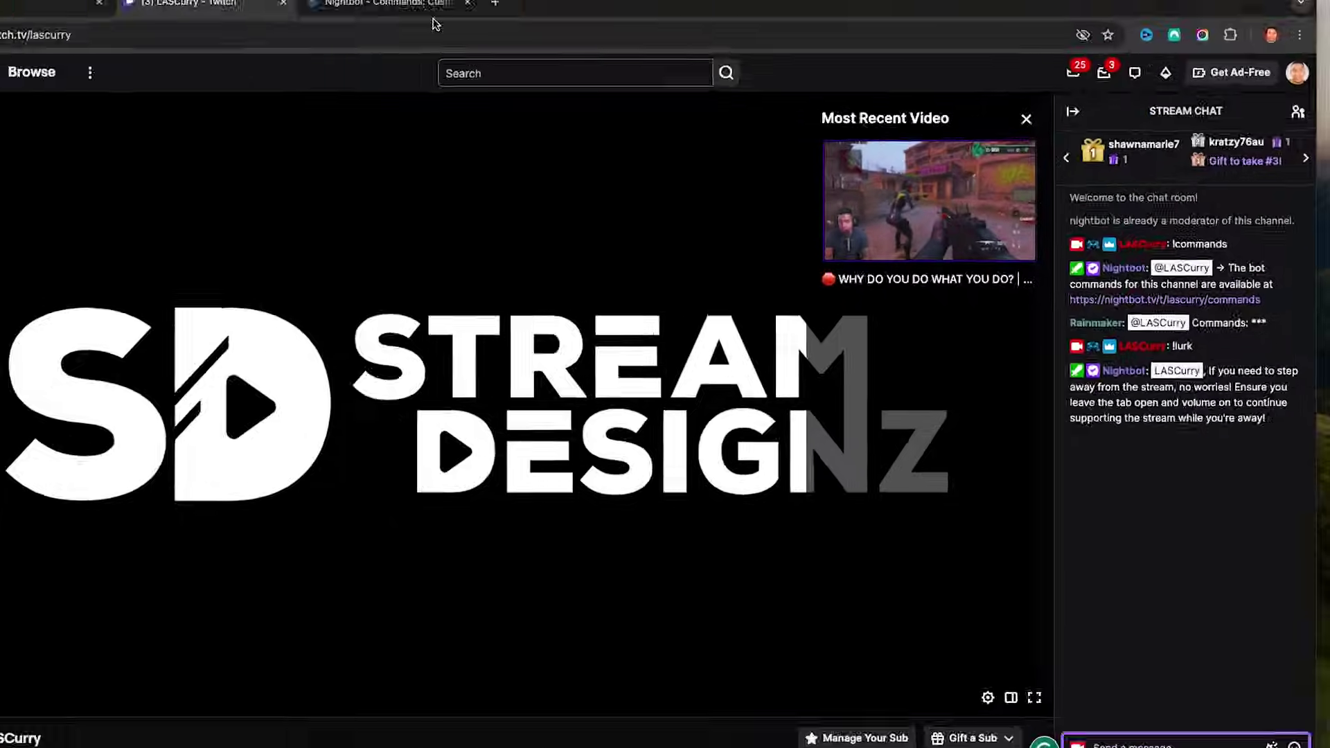
pyautogui.click(388, 4)
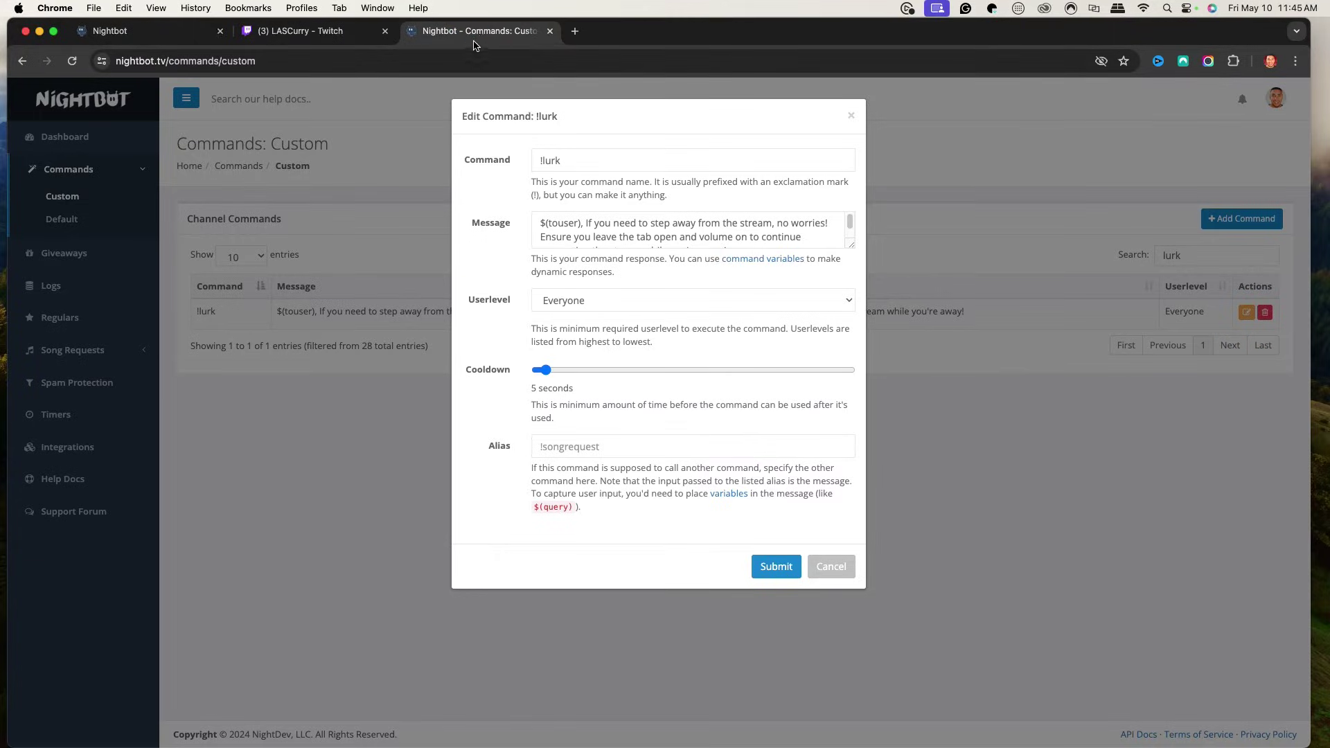
# Close the !lurk form, start drafting a new !discord command, then cancel it.
pyautogui.click(821, 565)
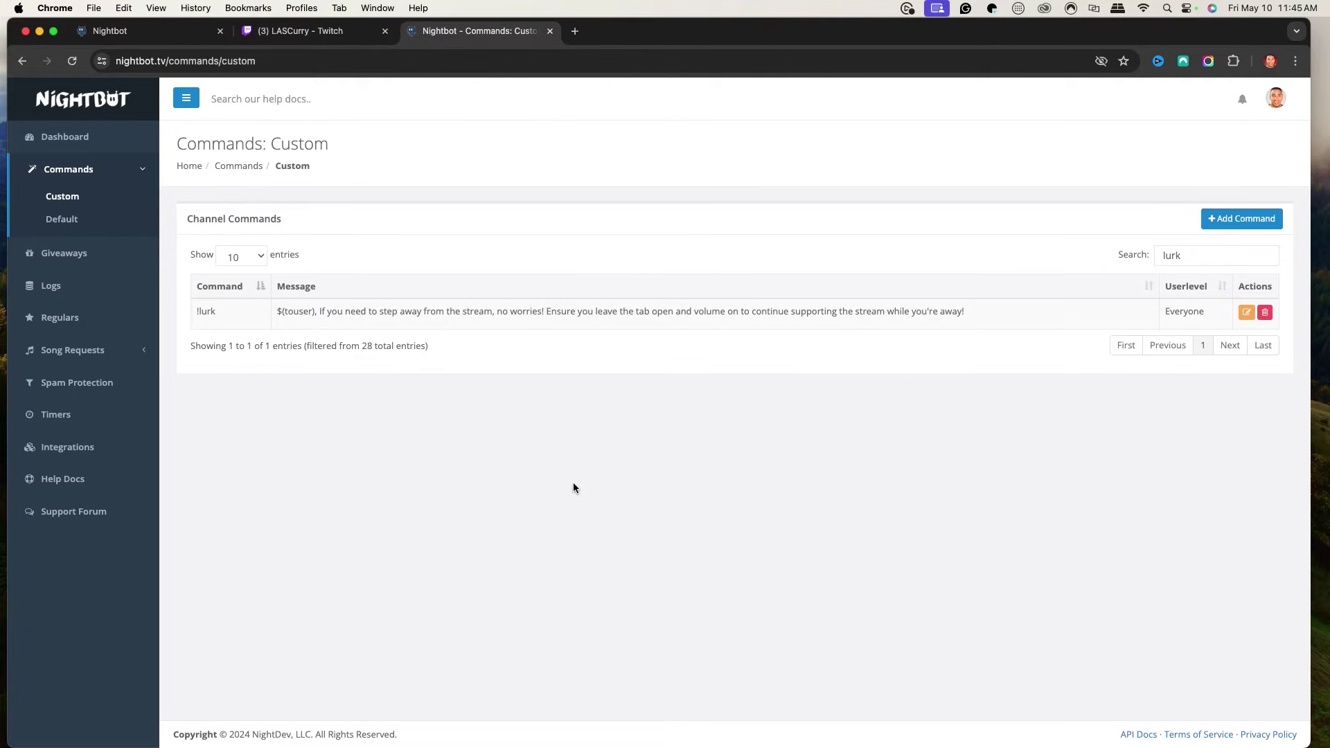
pyautogui.click(1241, 218)
pyautogui.click(567, 167)
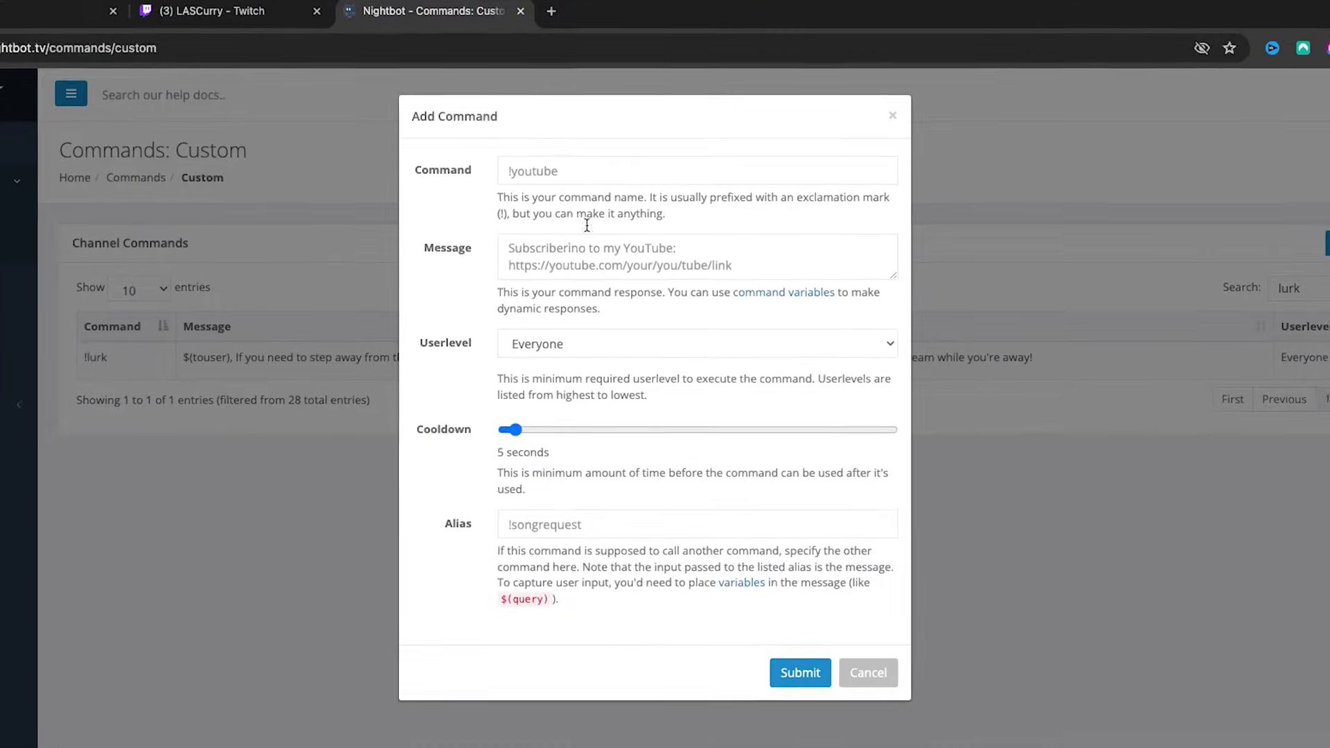
pyautogui.write('!discord')
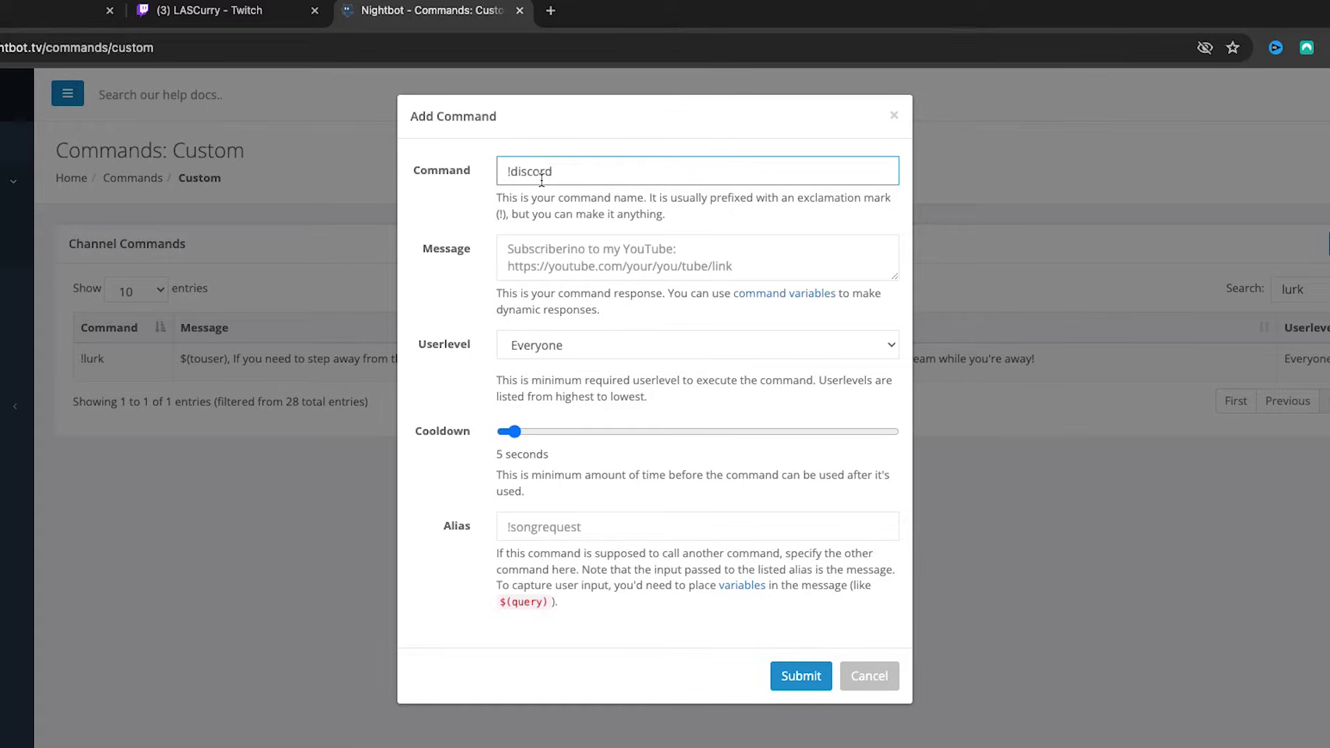
pyautogui.click(864, 663)
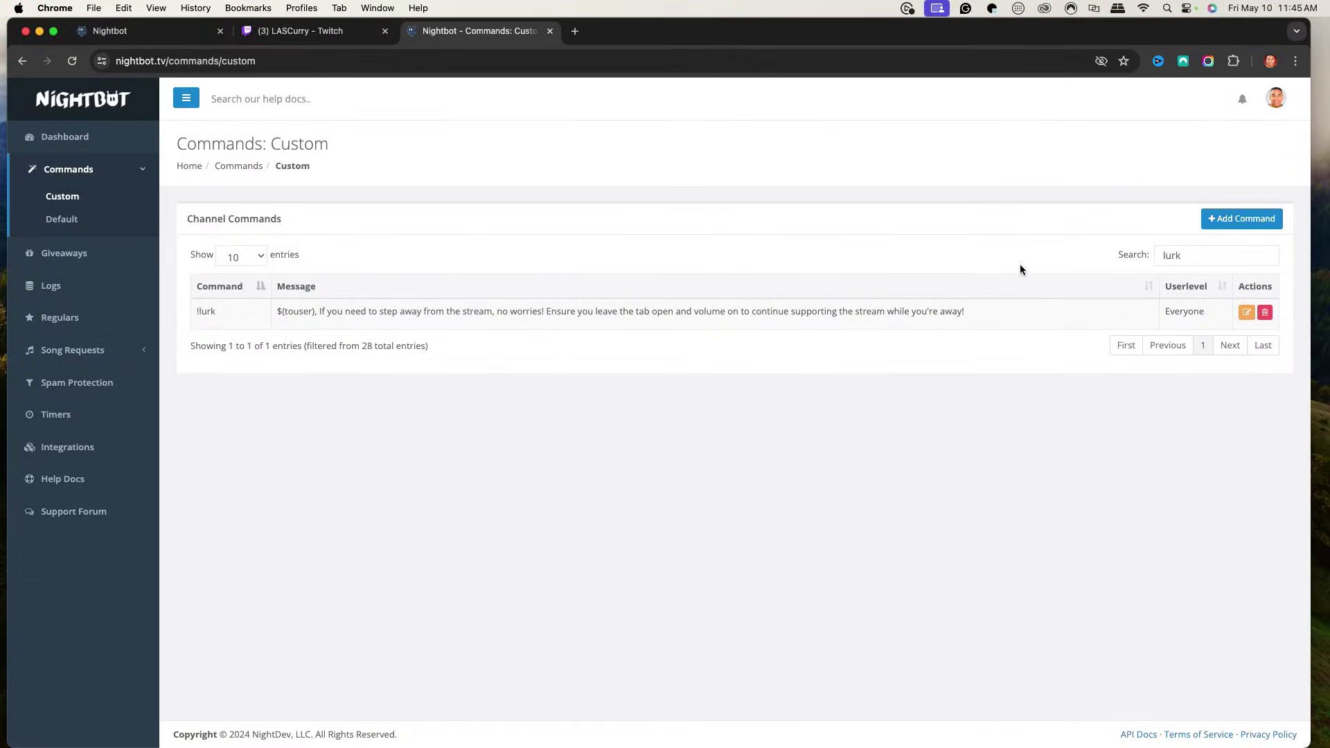
# Filter the custom commands by 'discord' and open the !discord command for editing.
pyautogui.doubleClick(1216, 256)
pyautogui.write('dir')
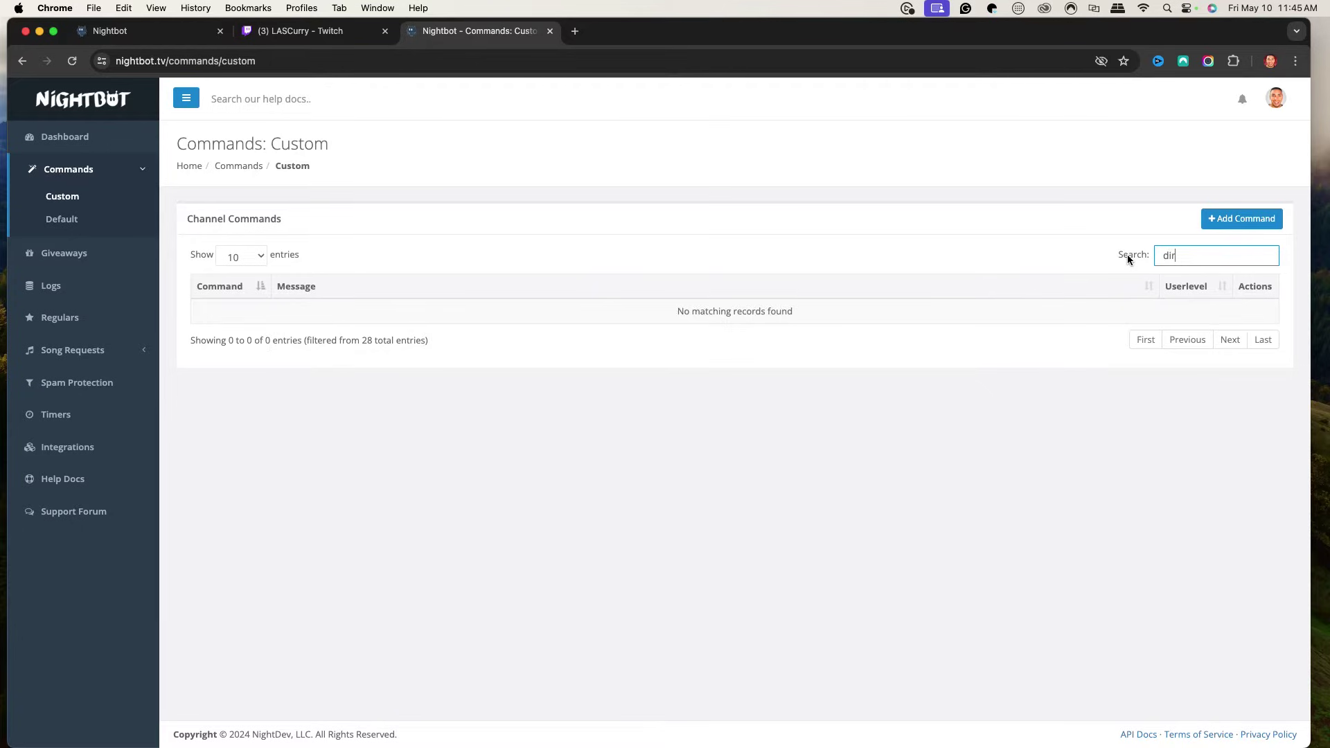
pyautogui.press('BackSpace')
pyautogui.write('scord')
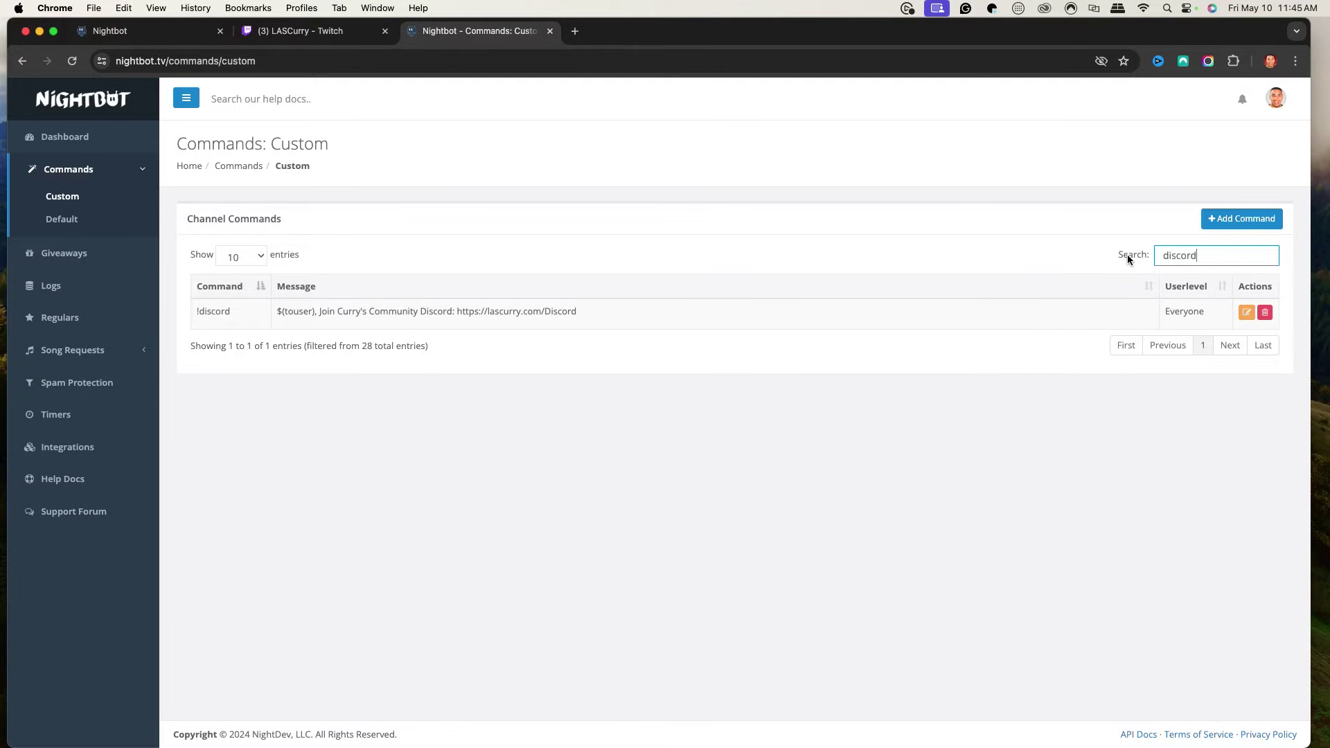
pyautogui.click(1246, 311)
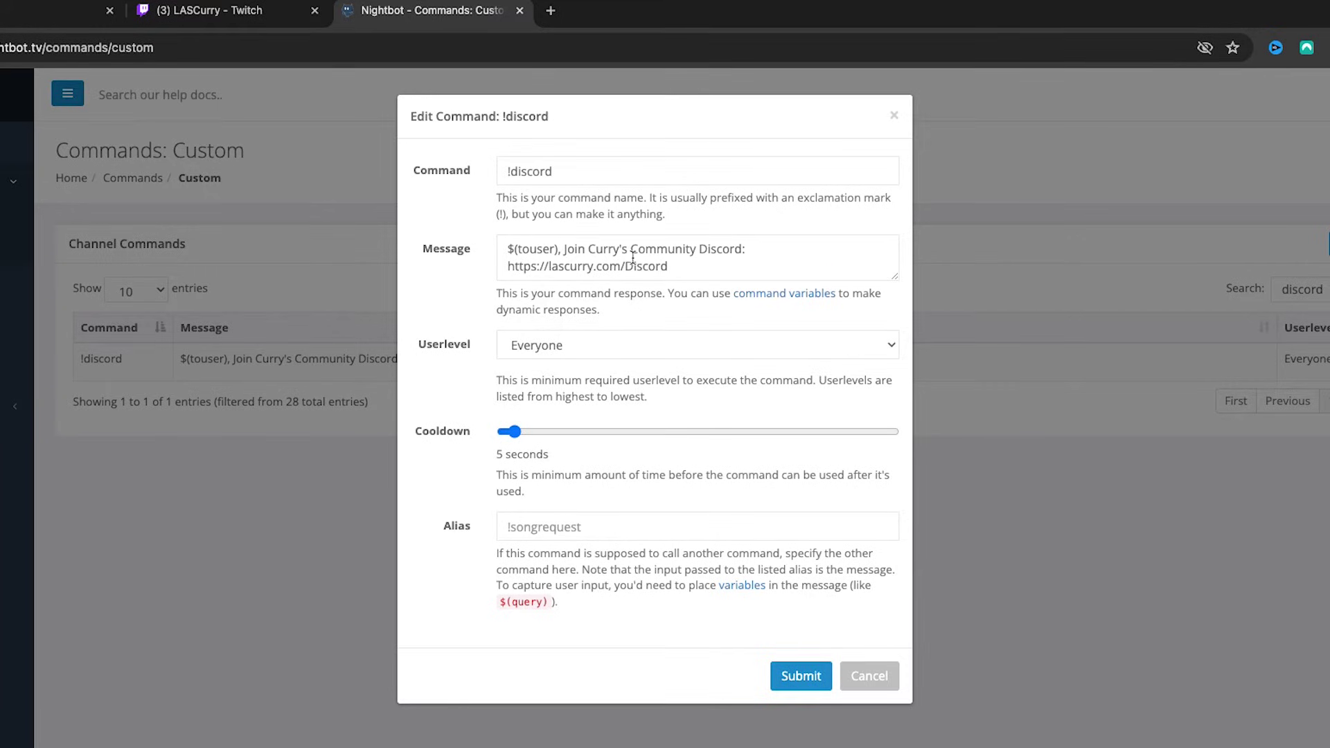
# Check the Discord invite link, keep the Everyone userlevel, and submit the !discord command.
pyautogui.moveTo(685, 269); pyautogui.dragTo(475, 261)
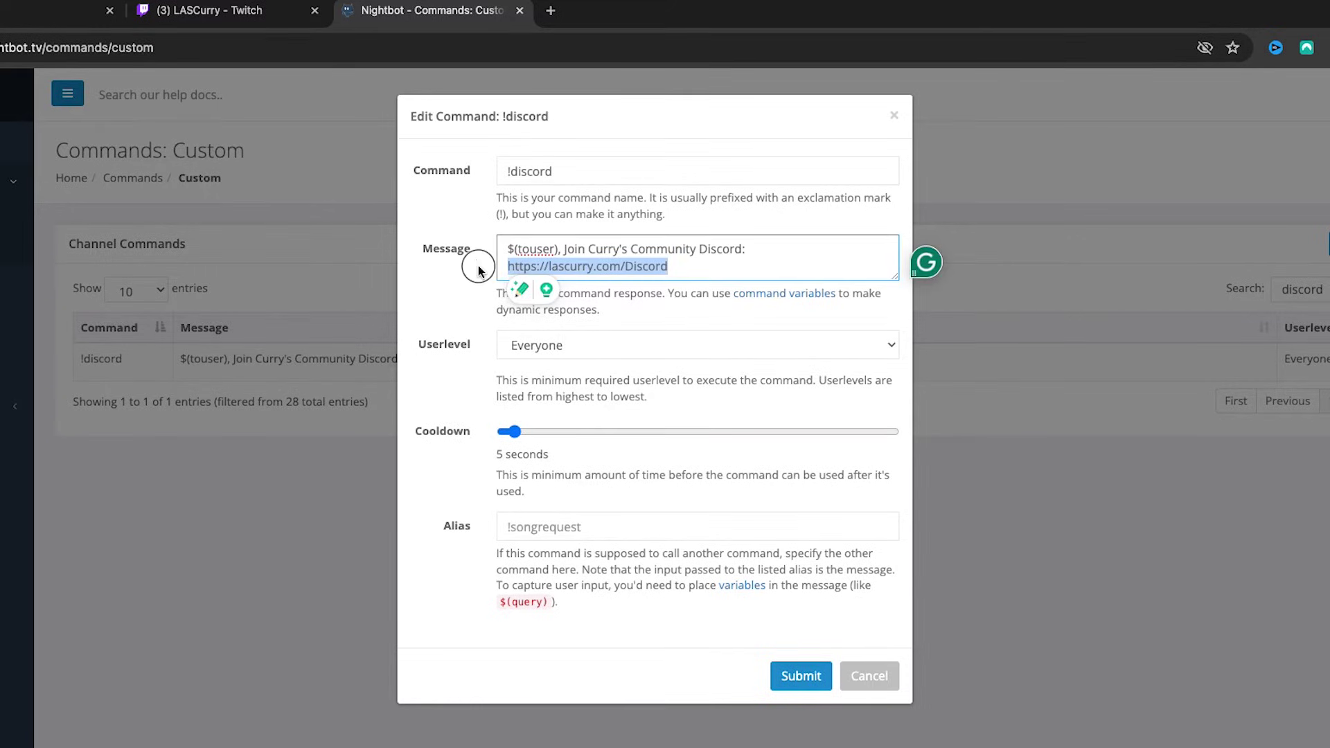
pyautogui.click(700, 267)
pyautogui.moveTo(701, 268); pyautogui.dragTo(505, 268)
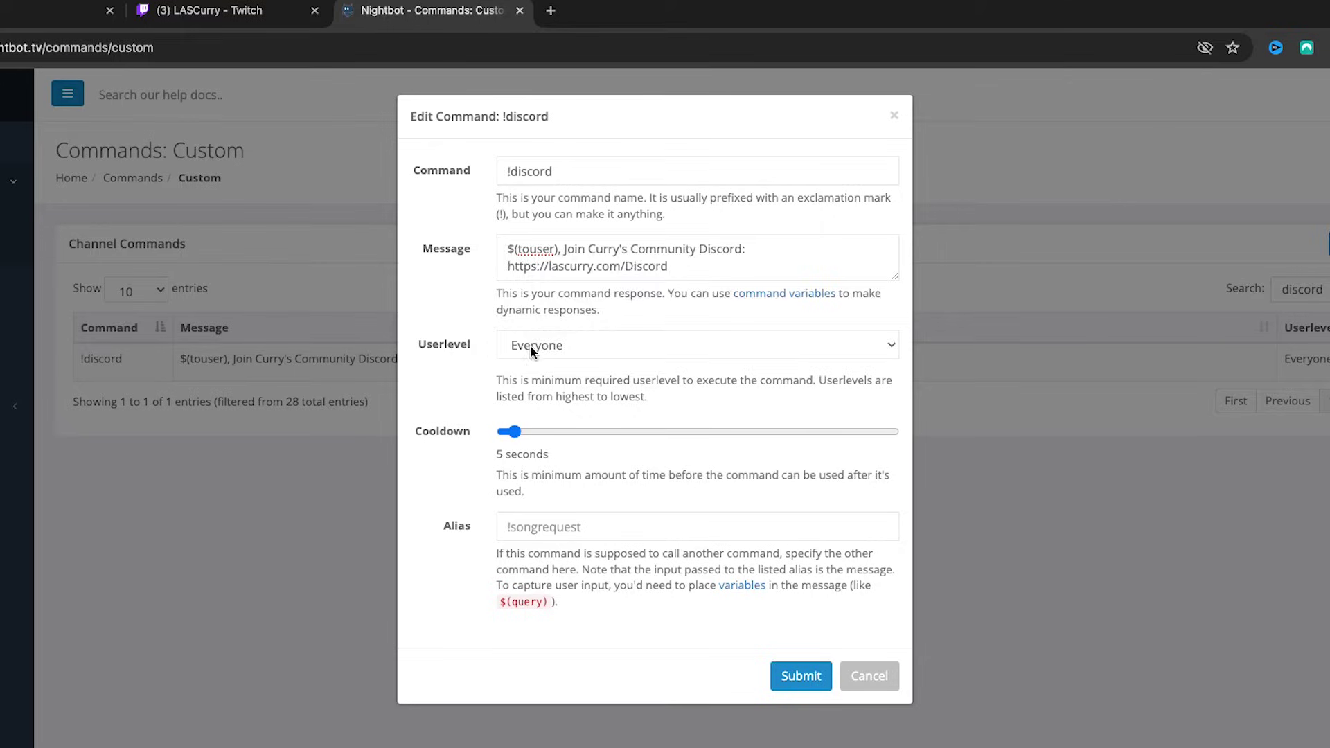
pyautogui.click(593, 350)
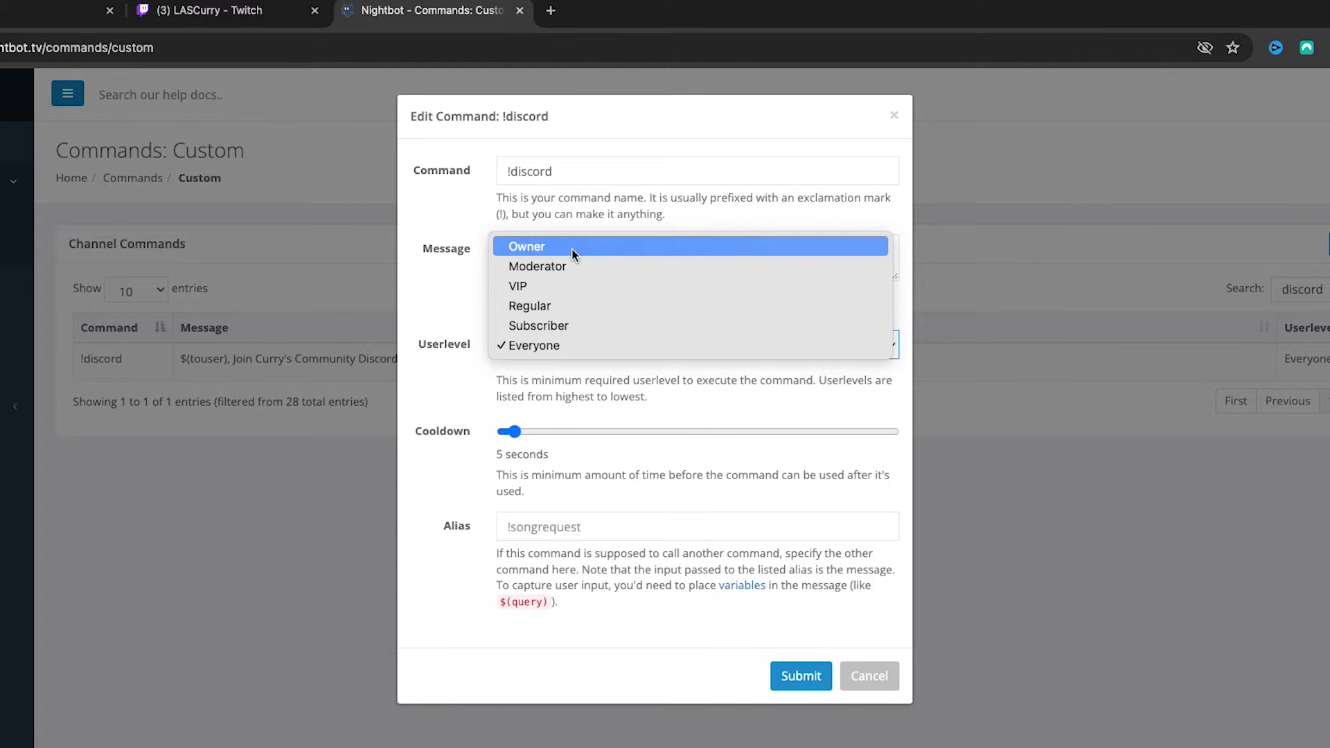
pyautogui.click(638, 341)
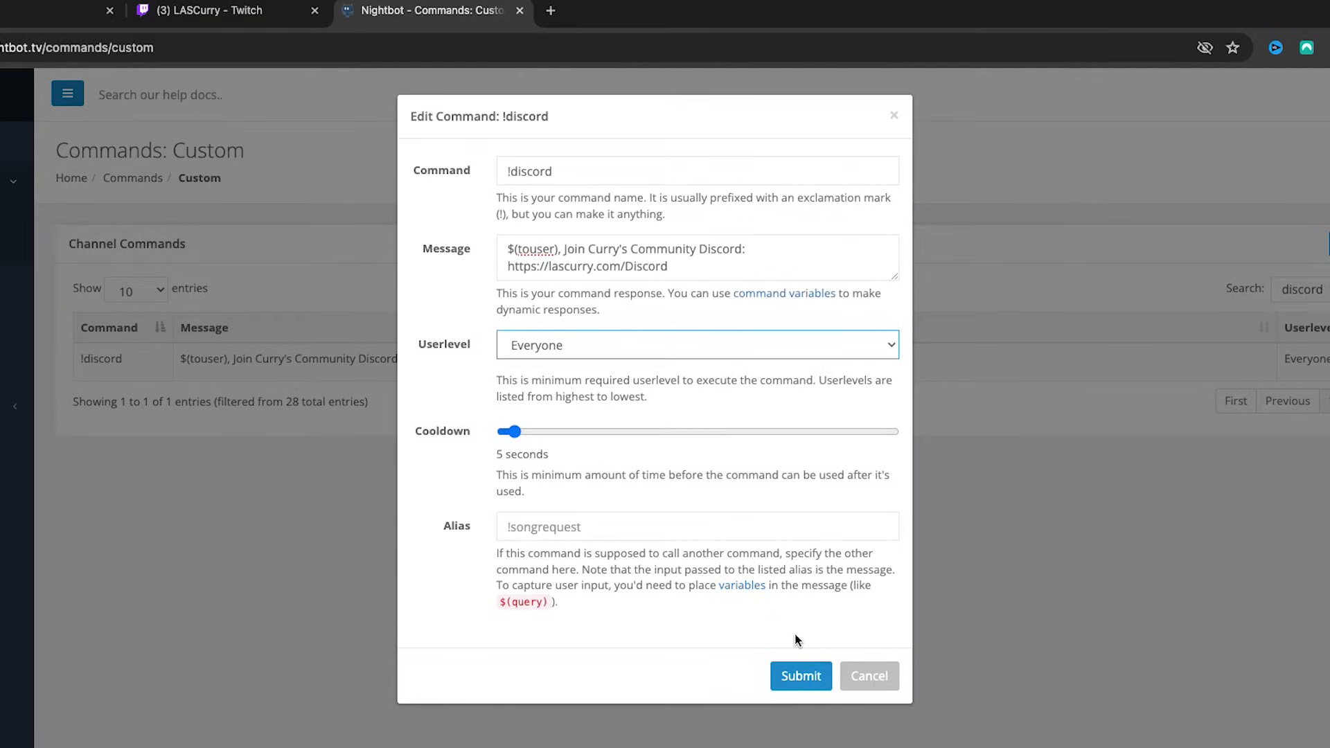
pyautogui.click(816, 676)
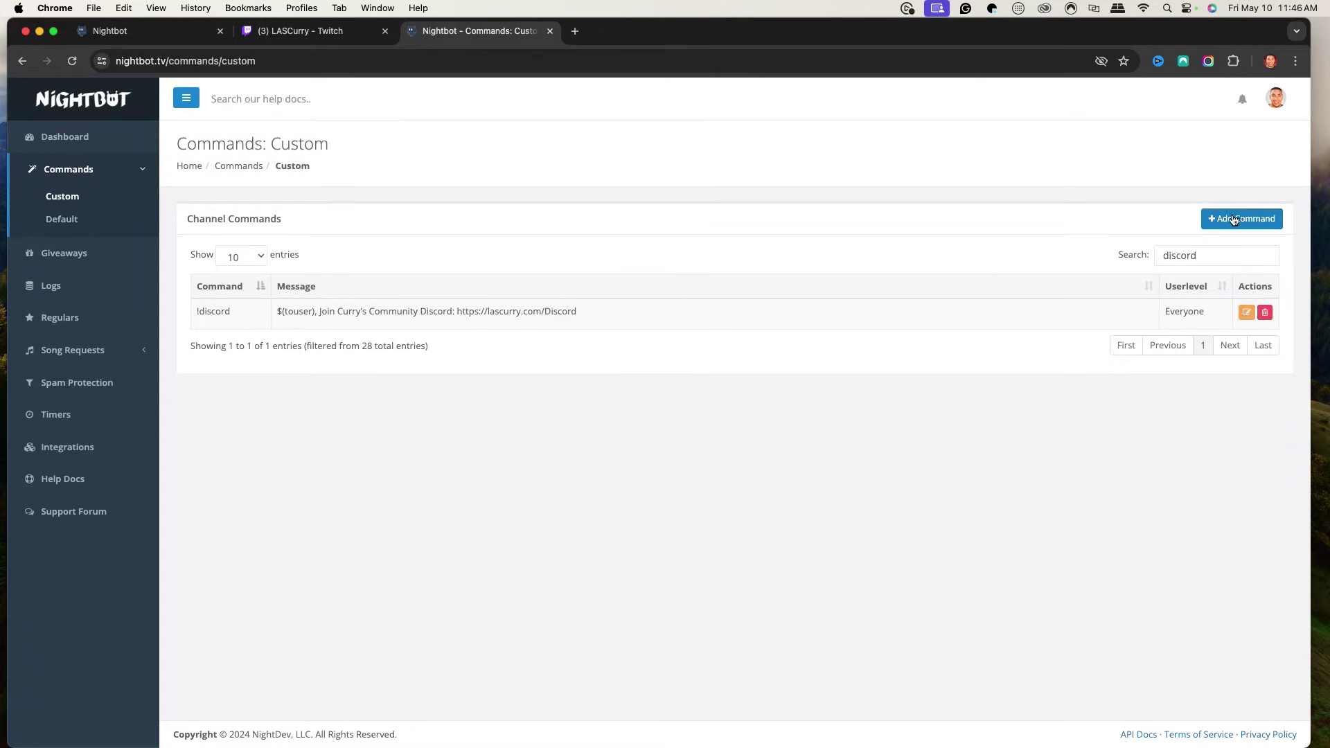
pyautogui.click(1234, 219)
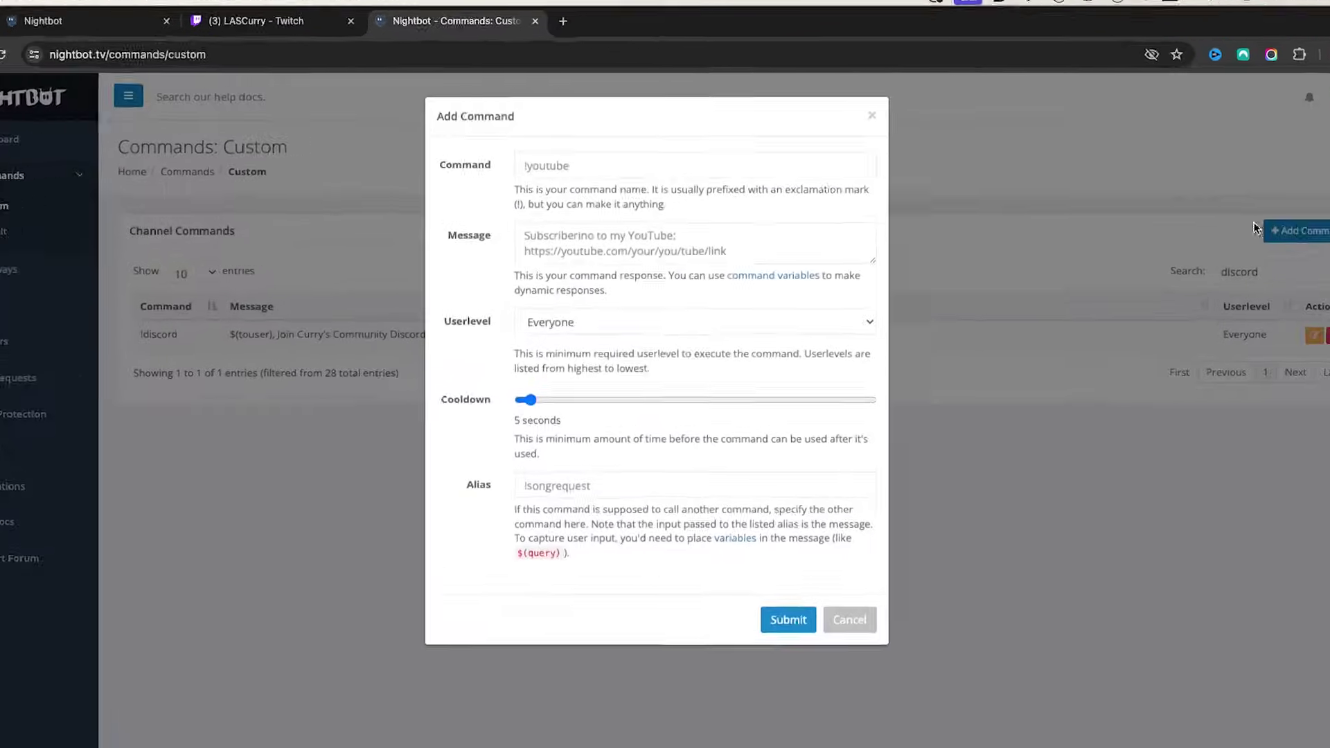
pyautogui.click(574, 171)
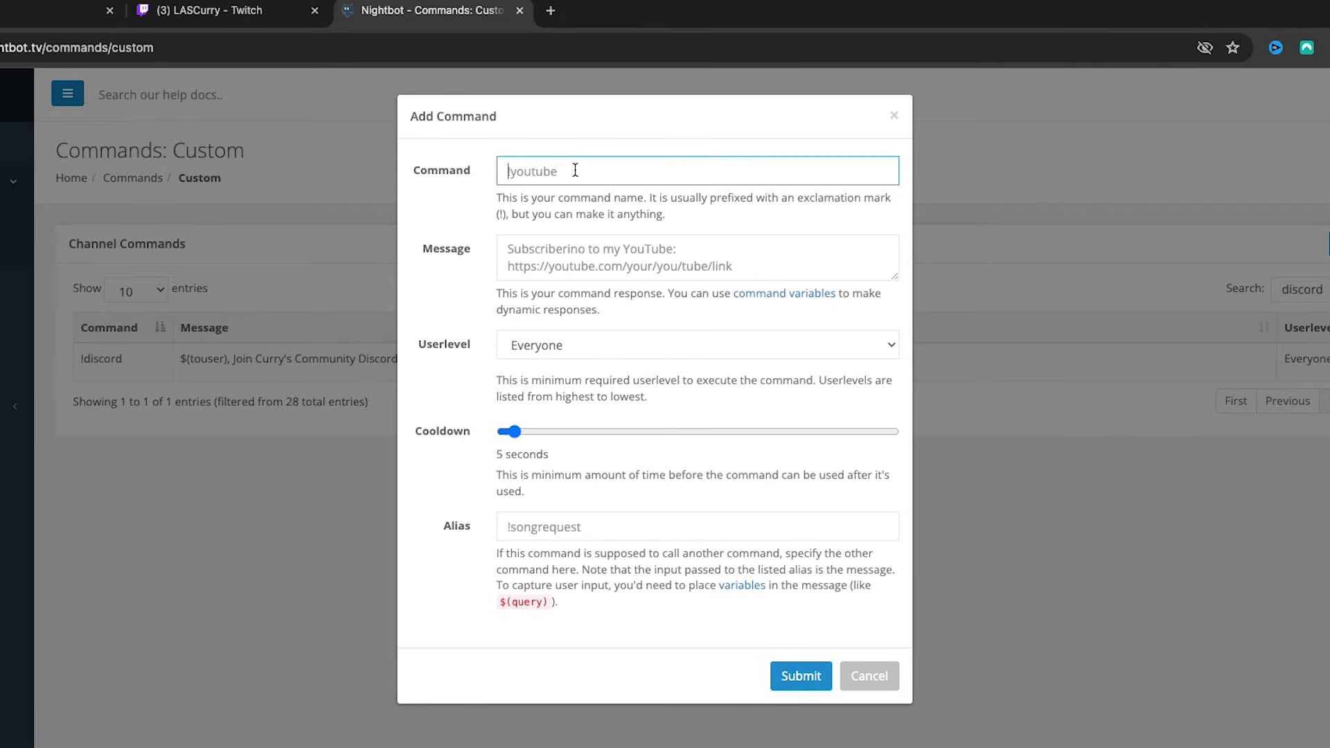
pyautogui.write('!')
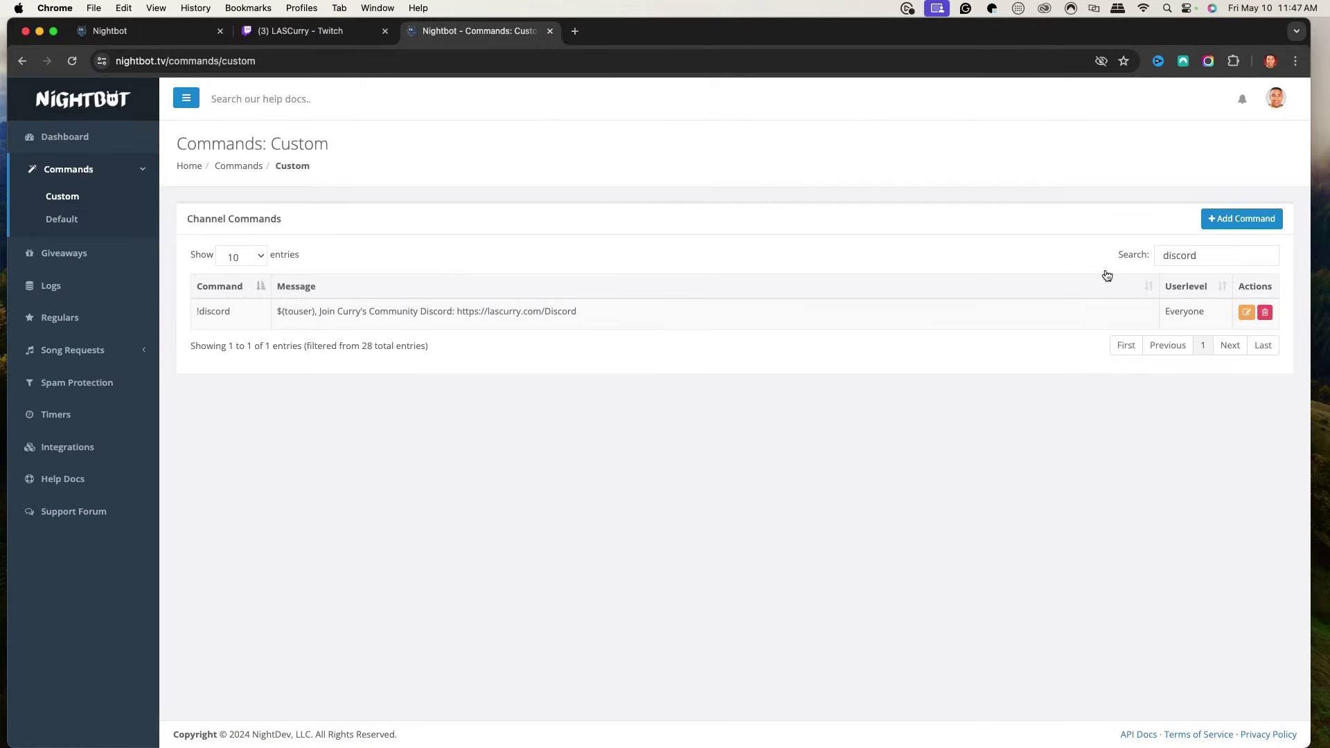
# Replace the discord search with '!so' and open the Moderator-only !so shout-out command for editing.
pyautogui.moveTo(1199, 262); pyautogui.dragTo(1130, 257)
pyautogui.press('BackSpace')
pyautogui.write('!so')
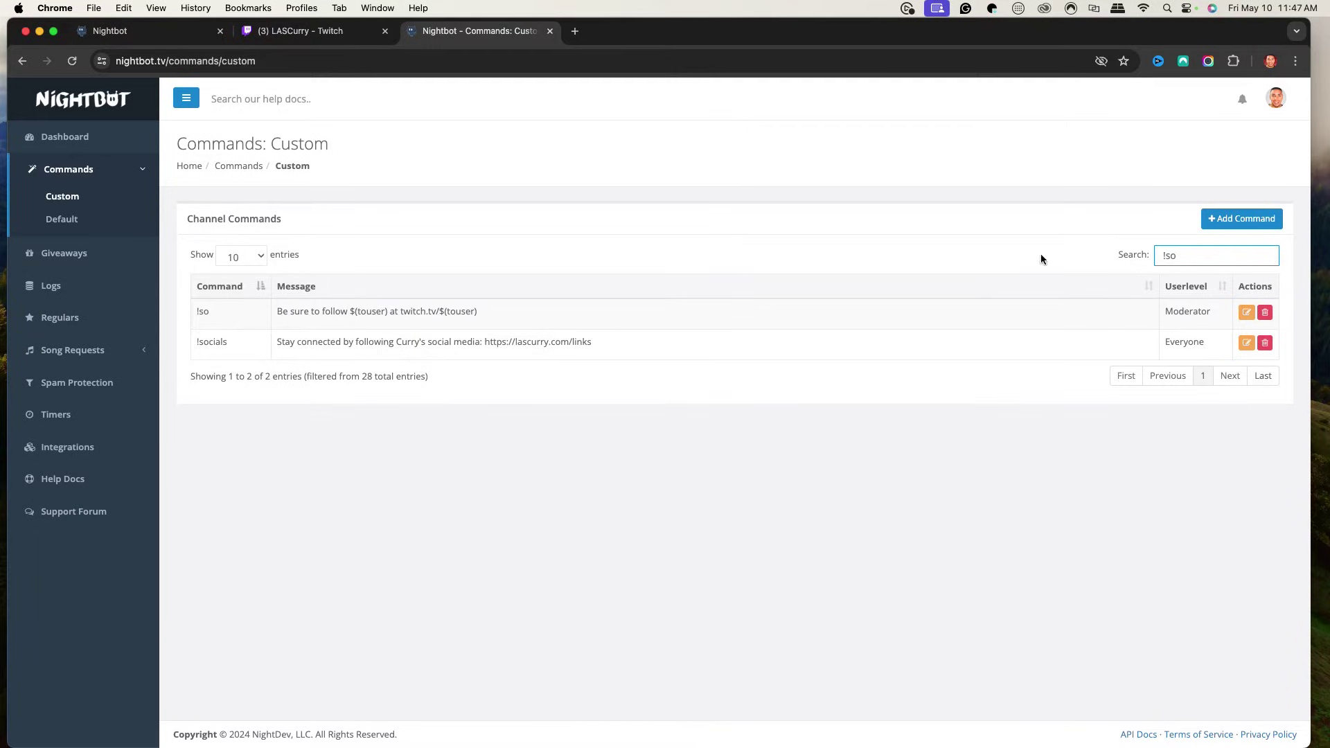
pyautogui.click(1246, 312)
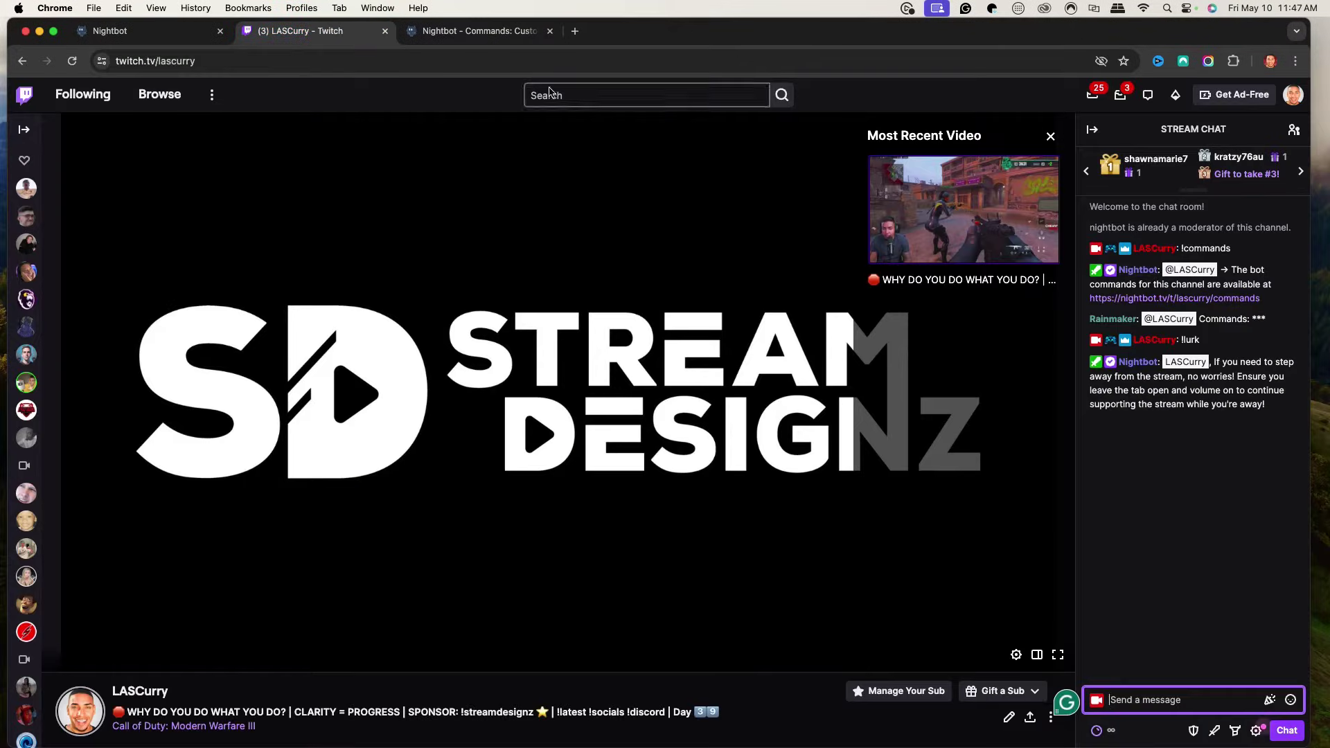
# Send '!so' with an @-mention of the channel's own username in Twitch stream chat.
pyautogui.write('!so')
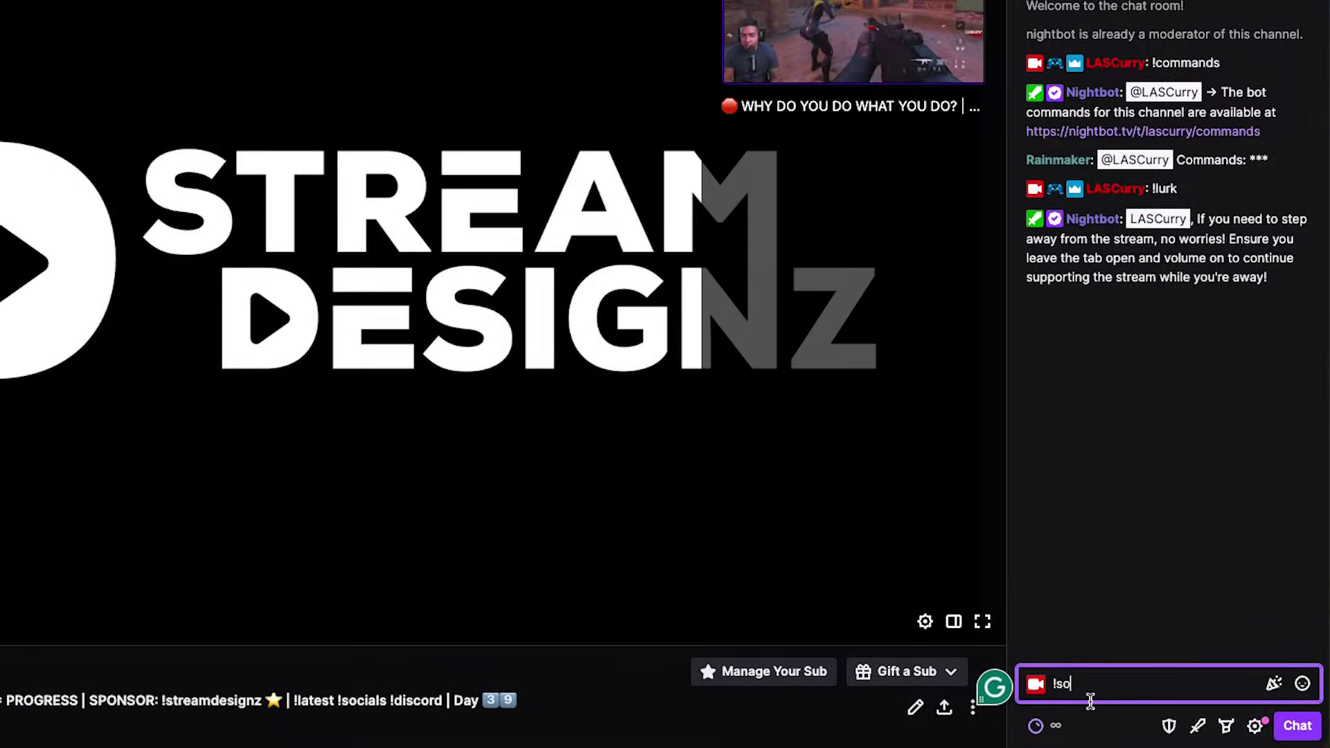
pyautogui.write(' @la')
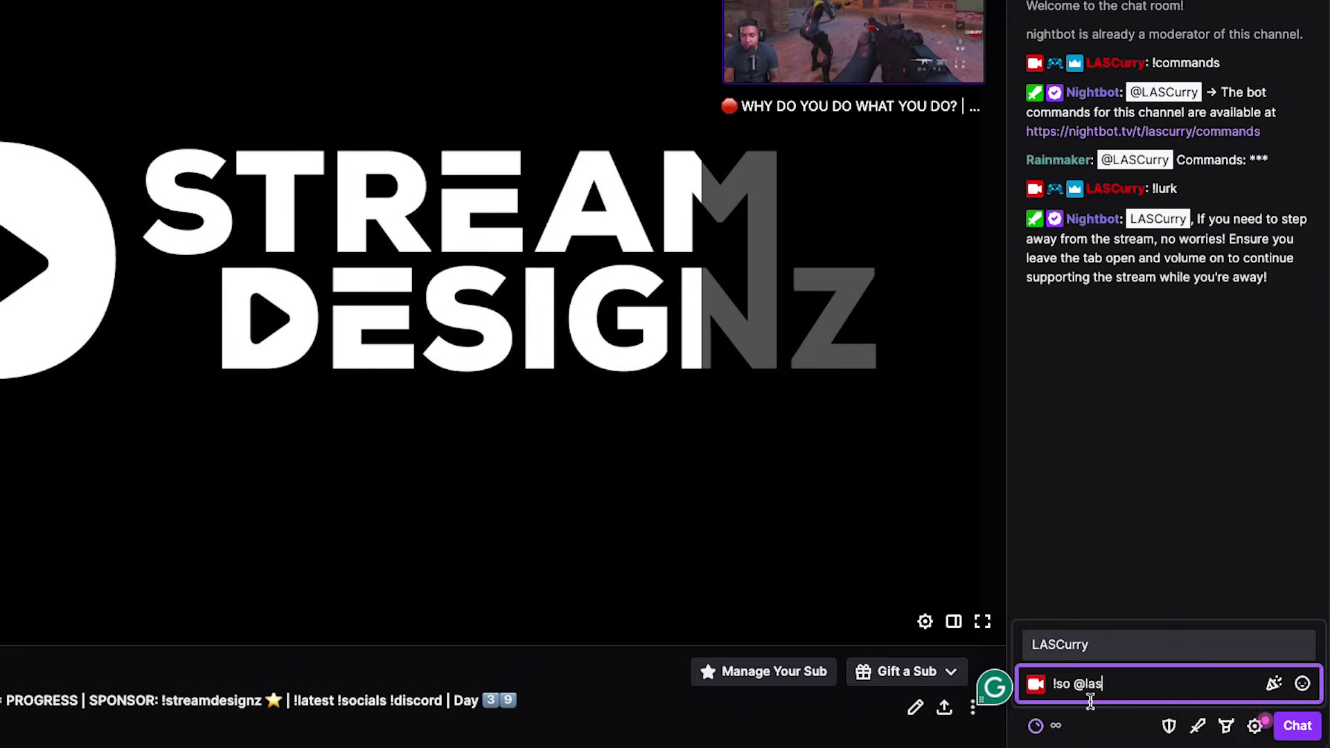
pyautogui.write('s')
pyautogui.click(1078, 644)
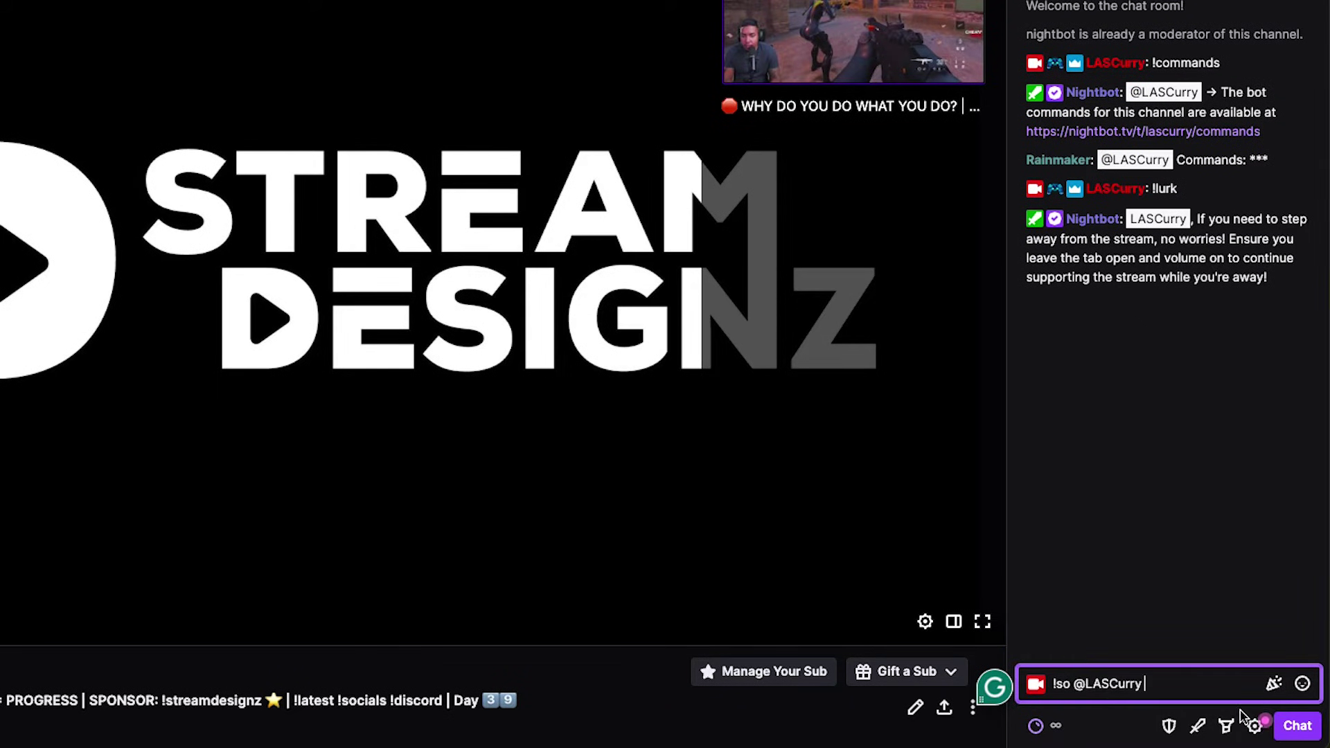
pyautogui.click(1297, 725)
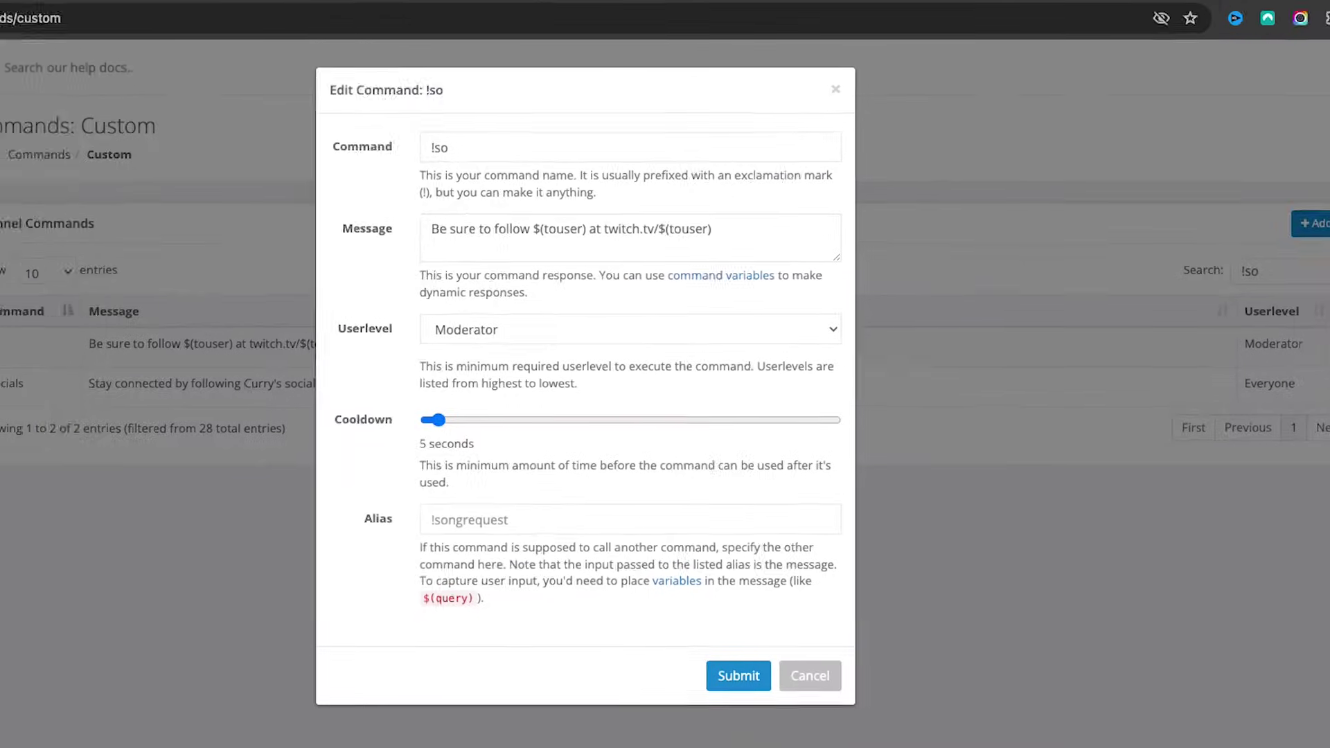
# Close !so unchanged, then search '!sch' and review !schedule (Everyone, 5-second cooldown) without edits.
pyautogui.click(864, 669)
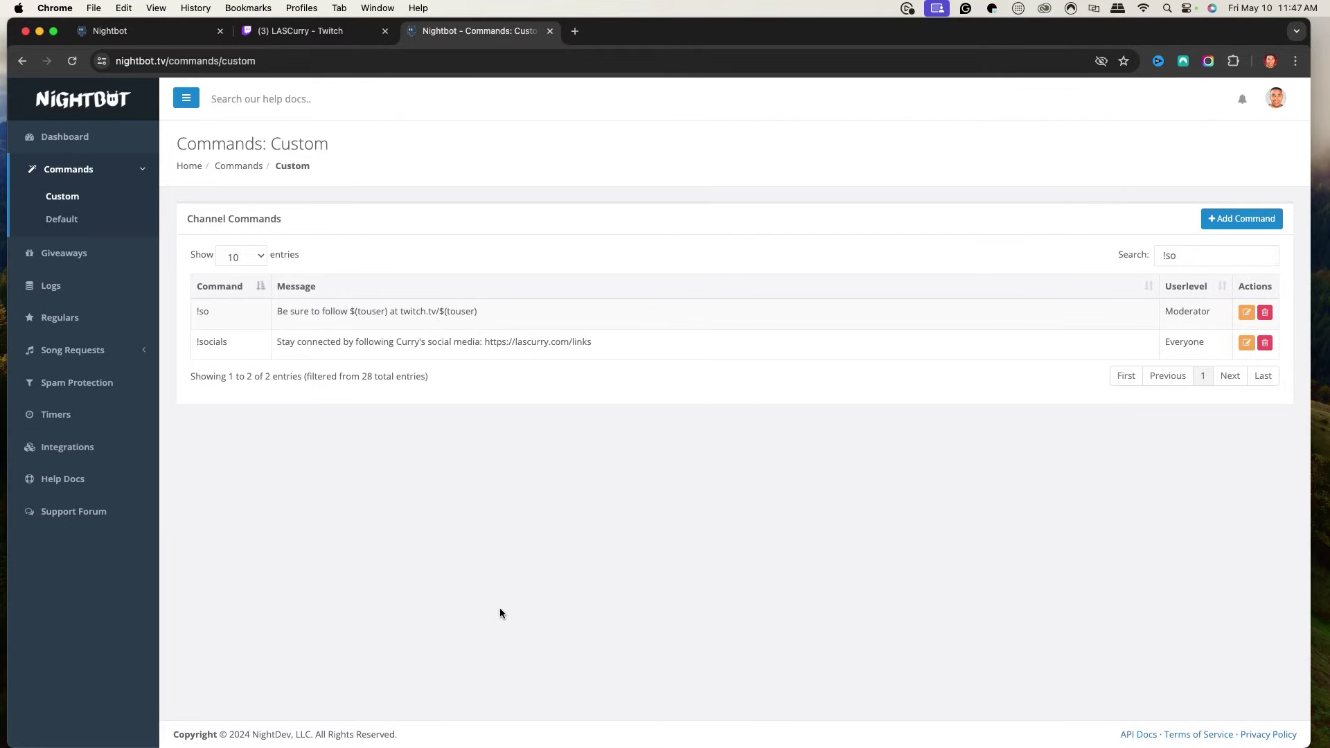
pyautogui.moveTo(1183, 256); pyautogui.dragTo(1144, 257)
pyautogui.write('!sche')
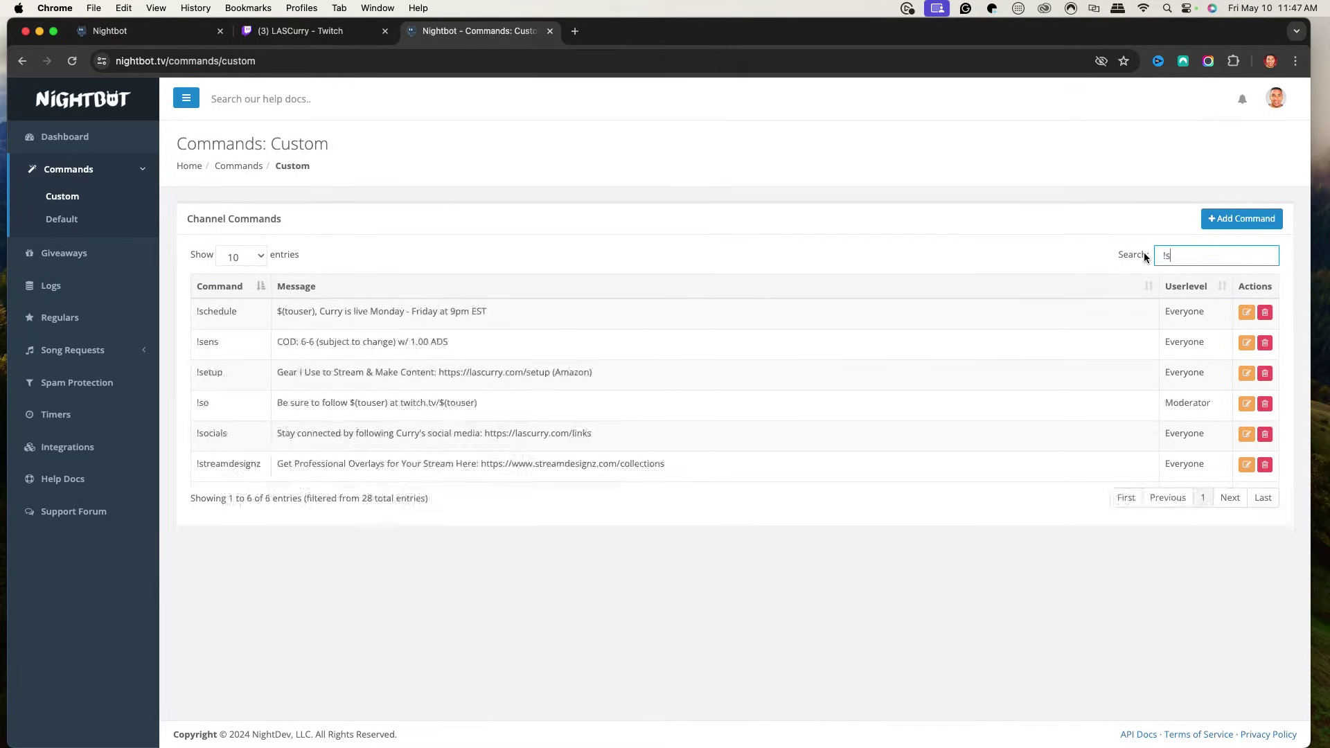
pyautogui.click(1246, 313)
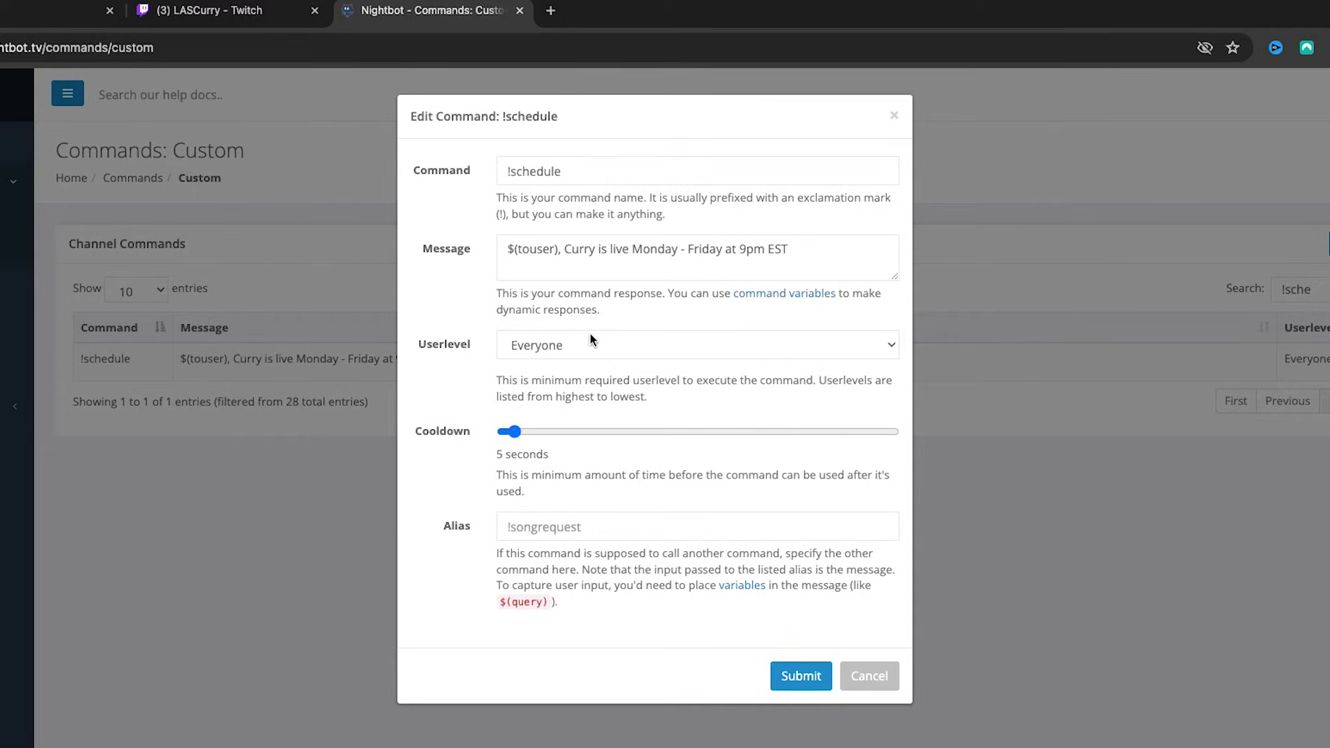
pyautogui.click(853, 665)
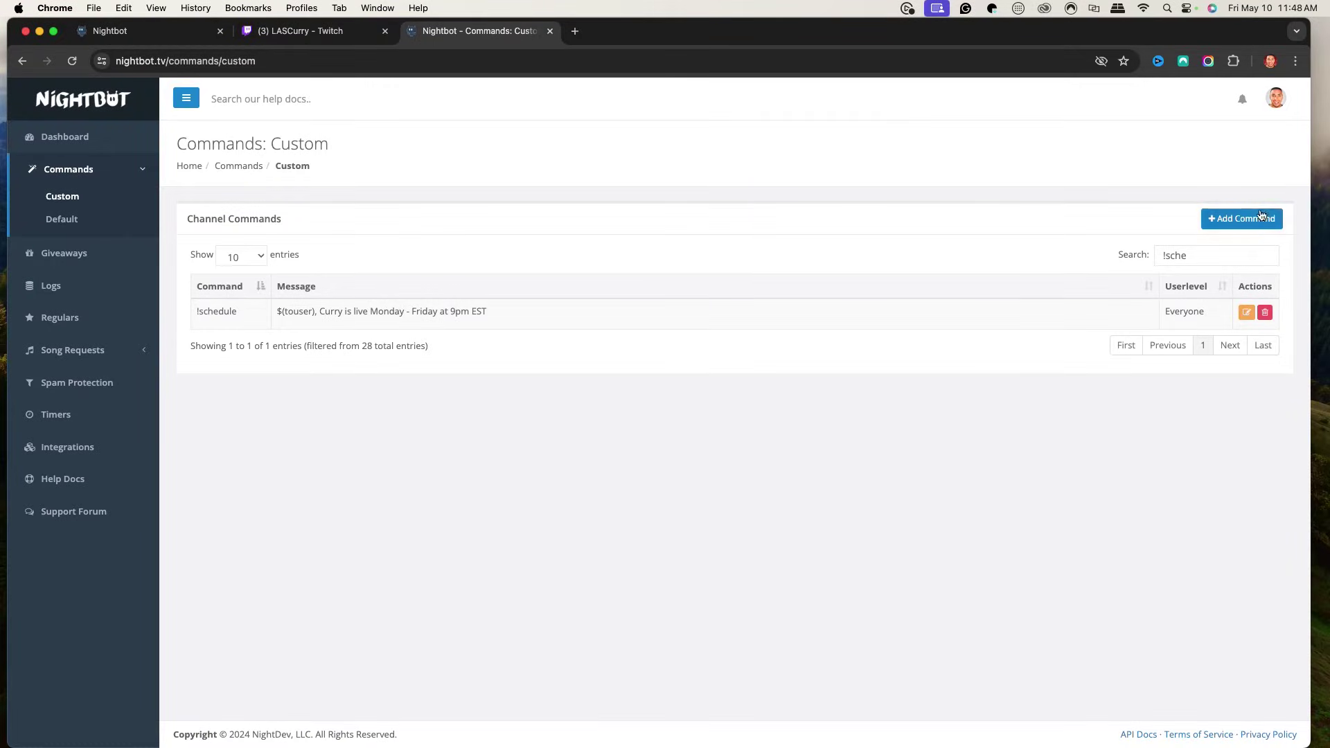
pyautogui.moveTo(1190, 257); pyautogui.dragTo(1116, 254)
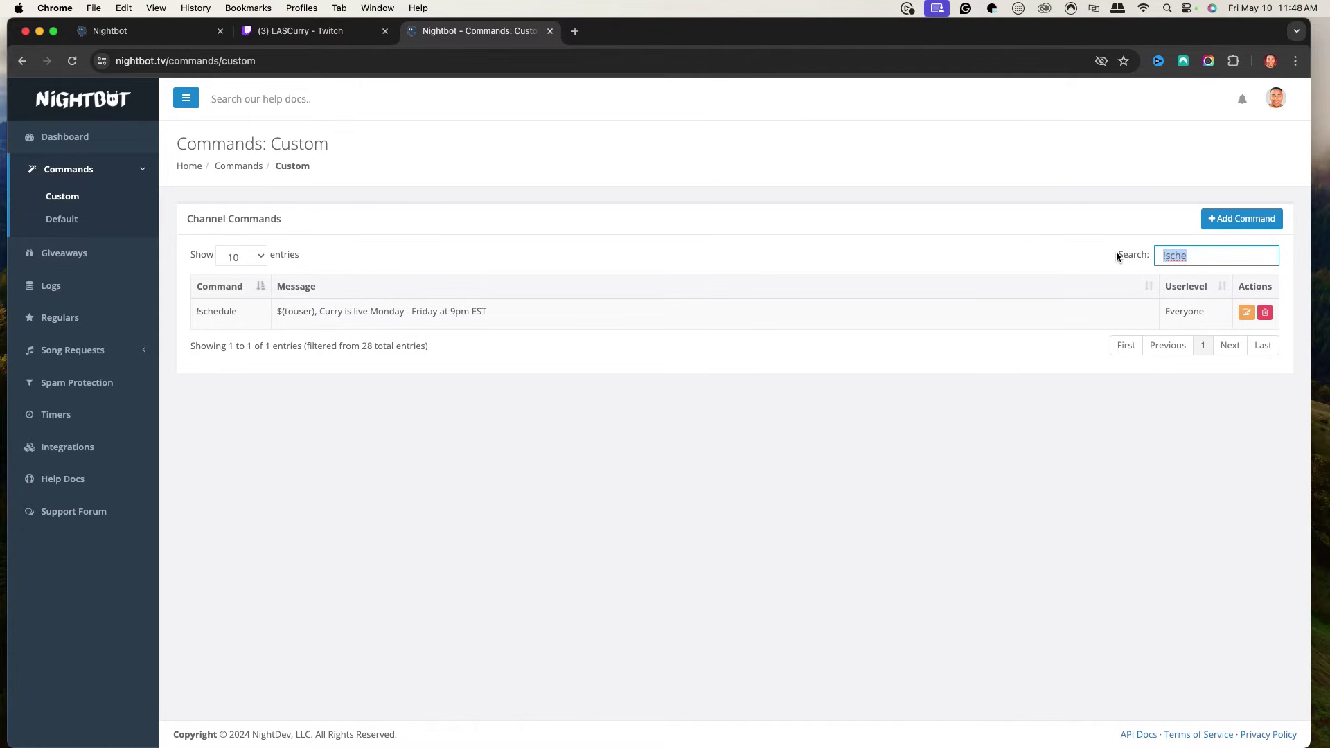
# Search '!prime' and review its Amazon Prime subscription message in the edit form.
pyautogui.write('!prime')
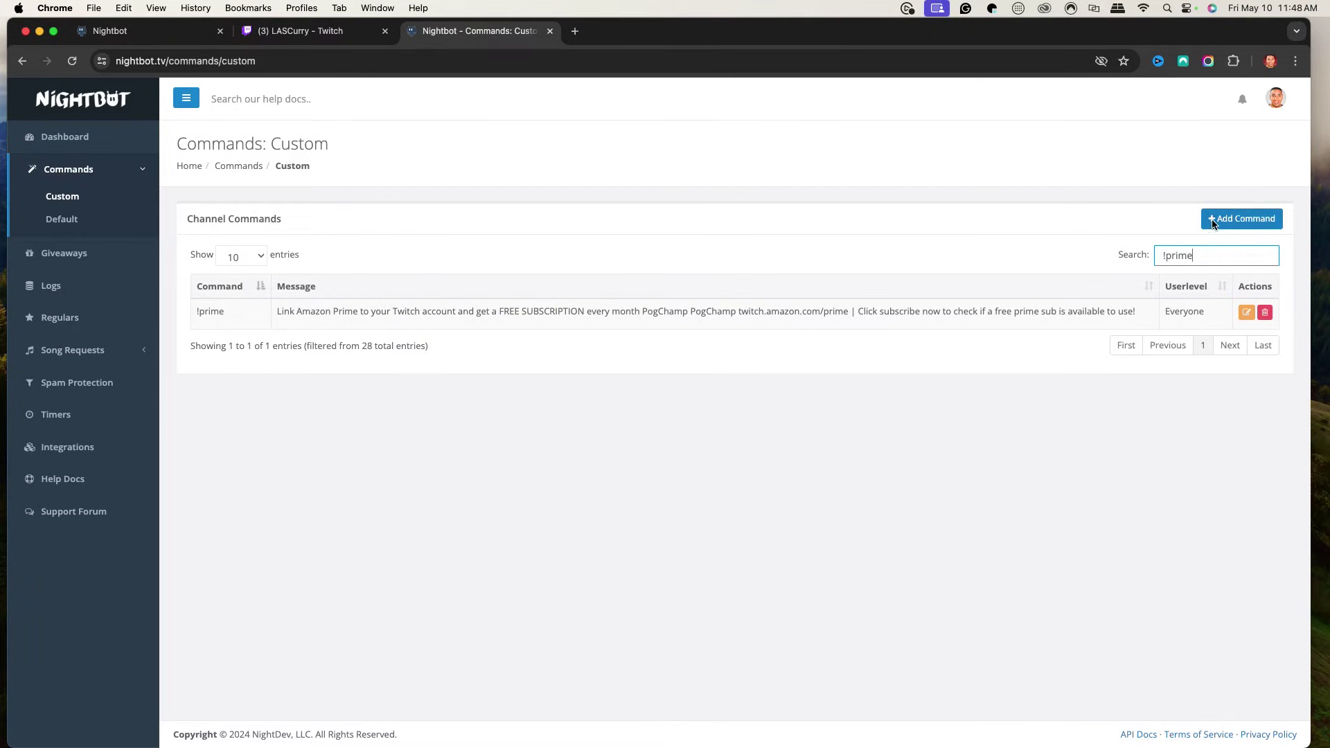
pyautogui.click(1245, 313)
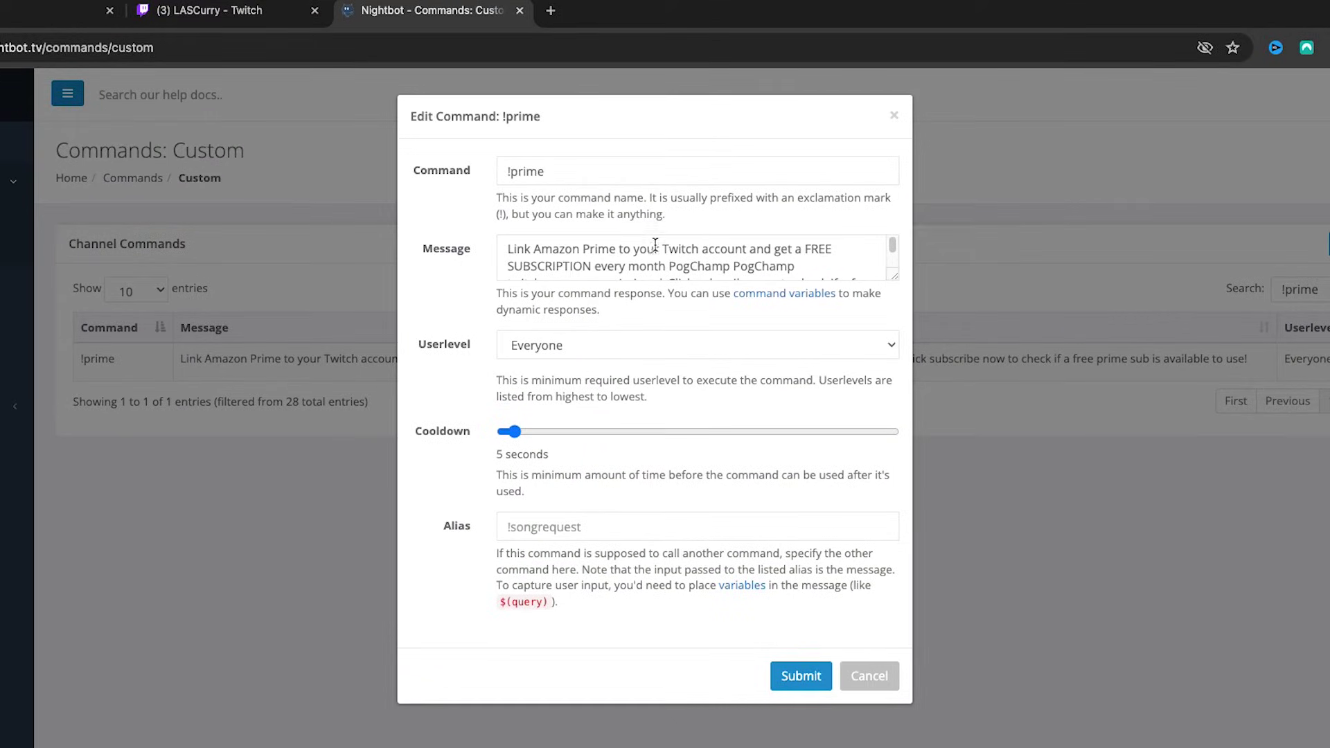
pyautogui.click(893, 259)
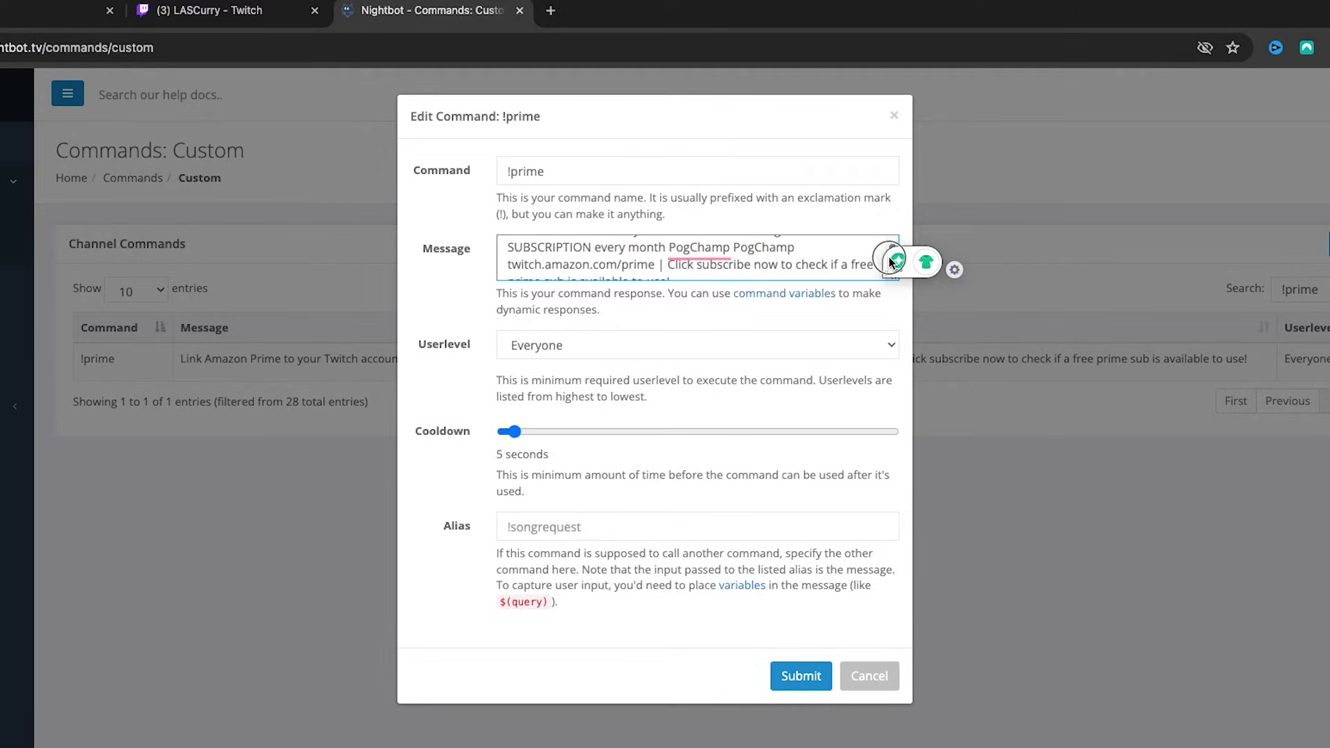
pyautogui.scroll(-1, 890, 262)
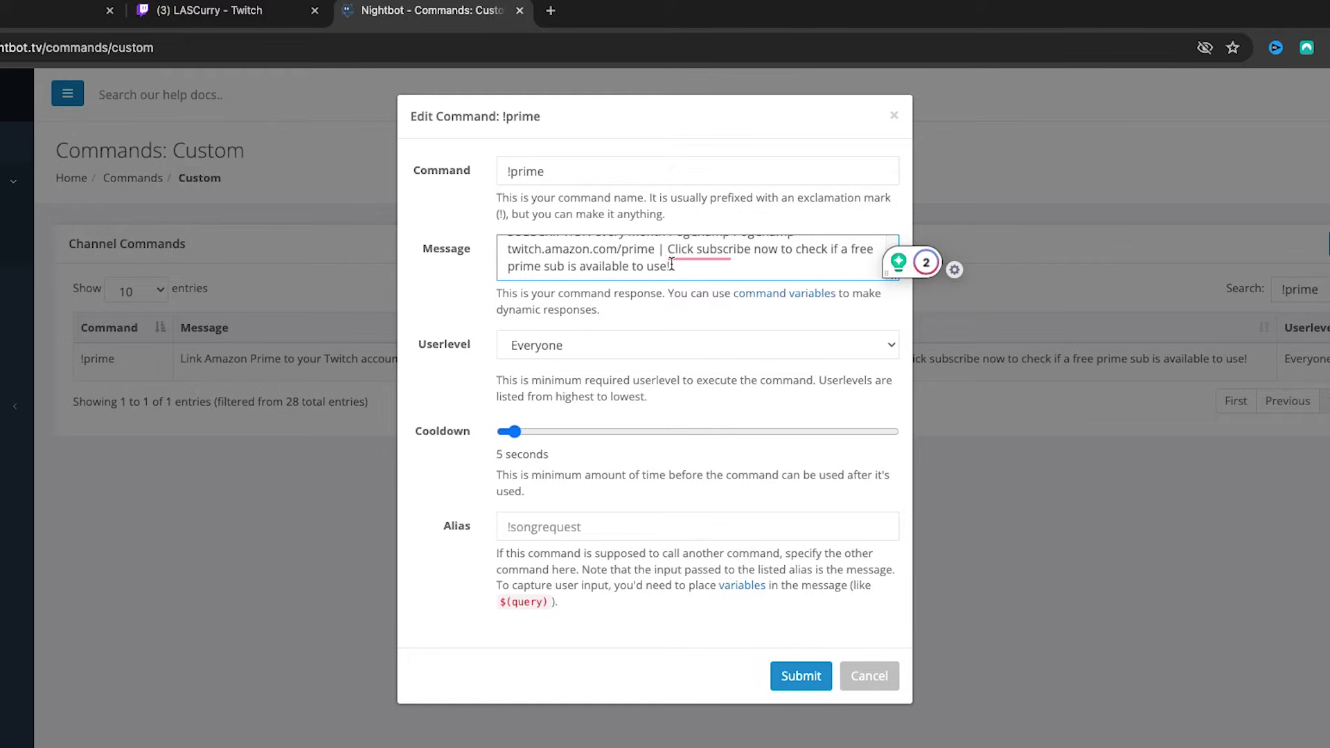
# Save the !prime command and get the Twitch stream chat ready for typing.
pyautogui.click(801, 676)
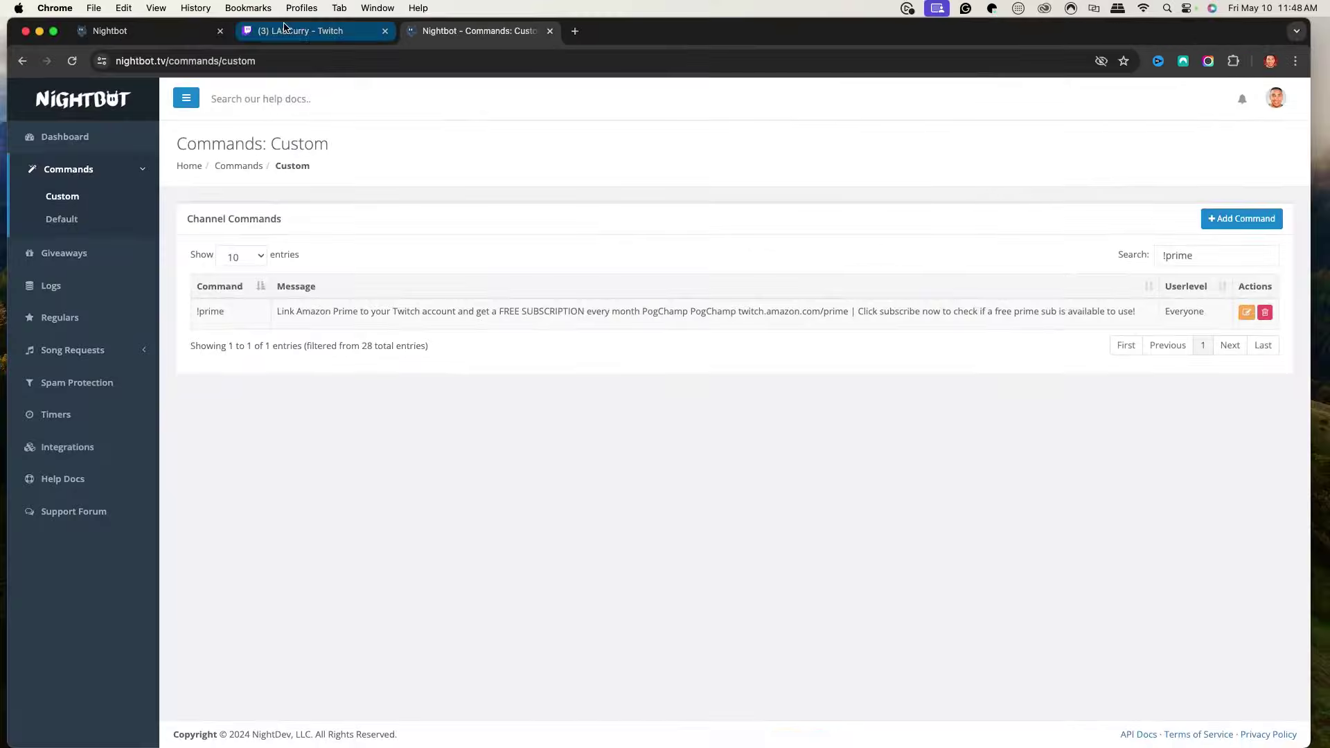
pyautogui.click(284, 29)
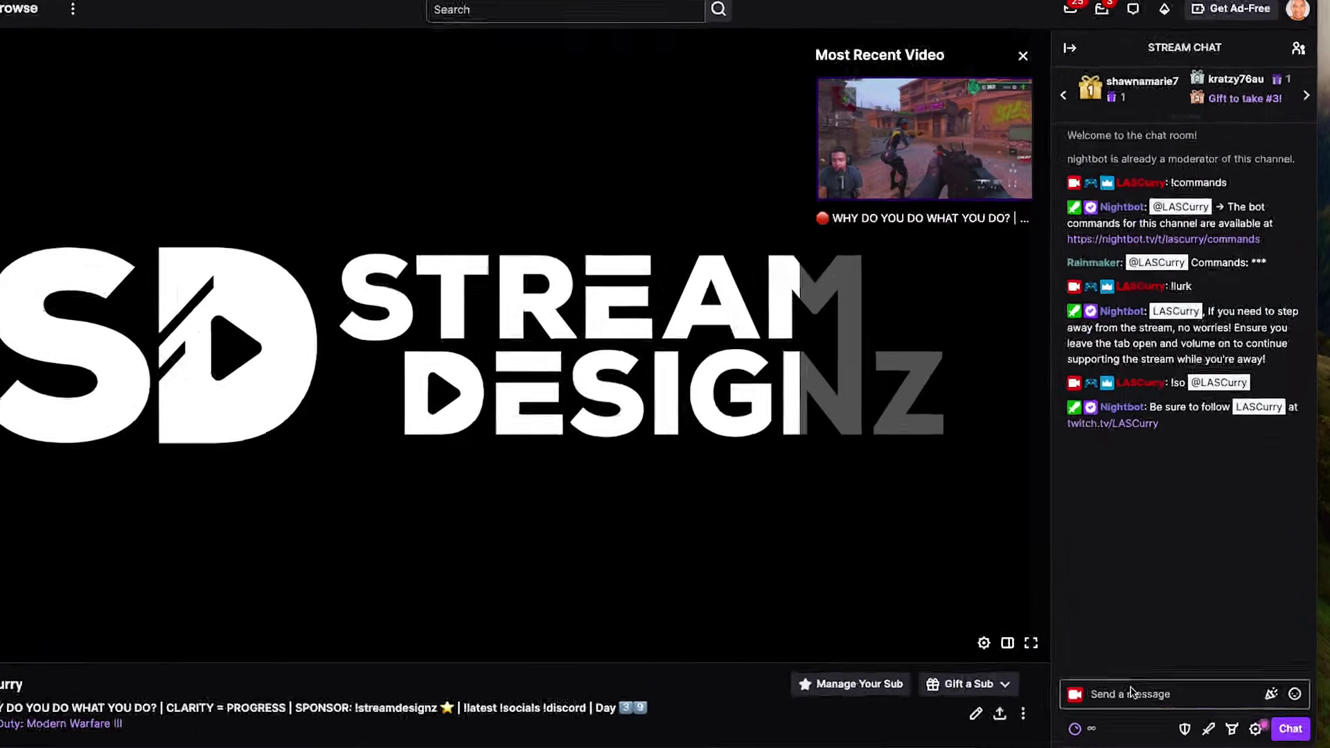
pyautogui.click(1122, 699)
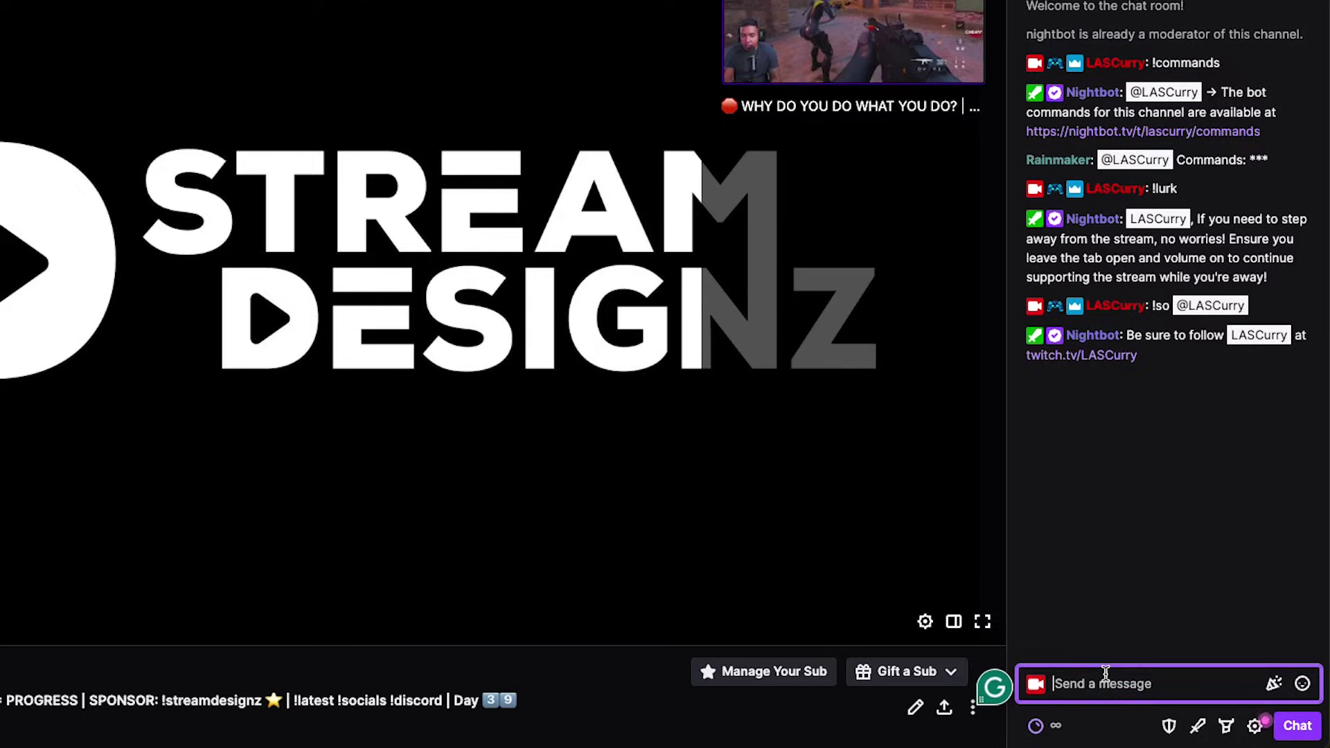
# Send !prime in Twitch chat, get Nightbot's Amazon Prime reply, and return to Nightbot Commands.
pyautogui.write('!prime')
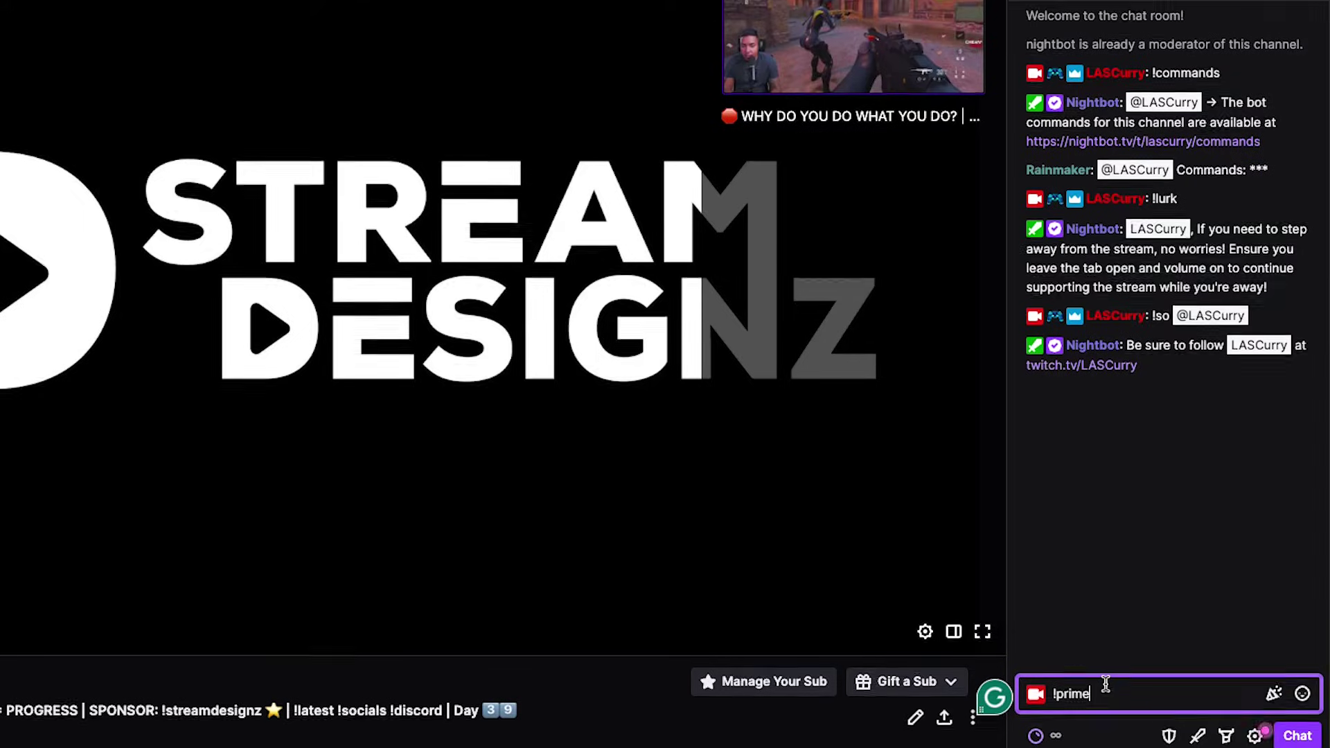
pyautogui.press('Return')
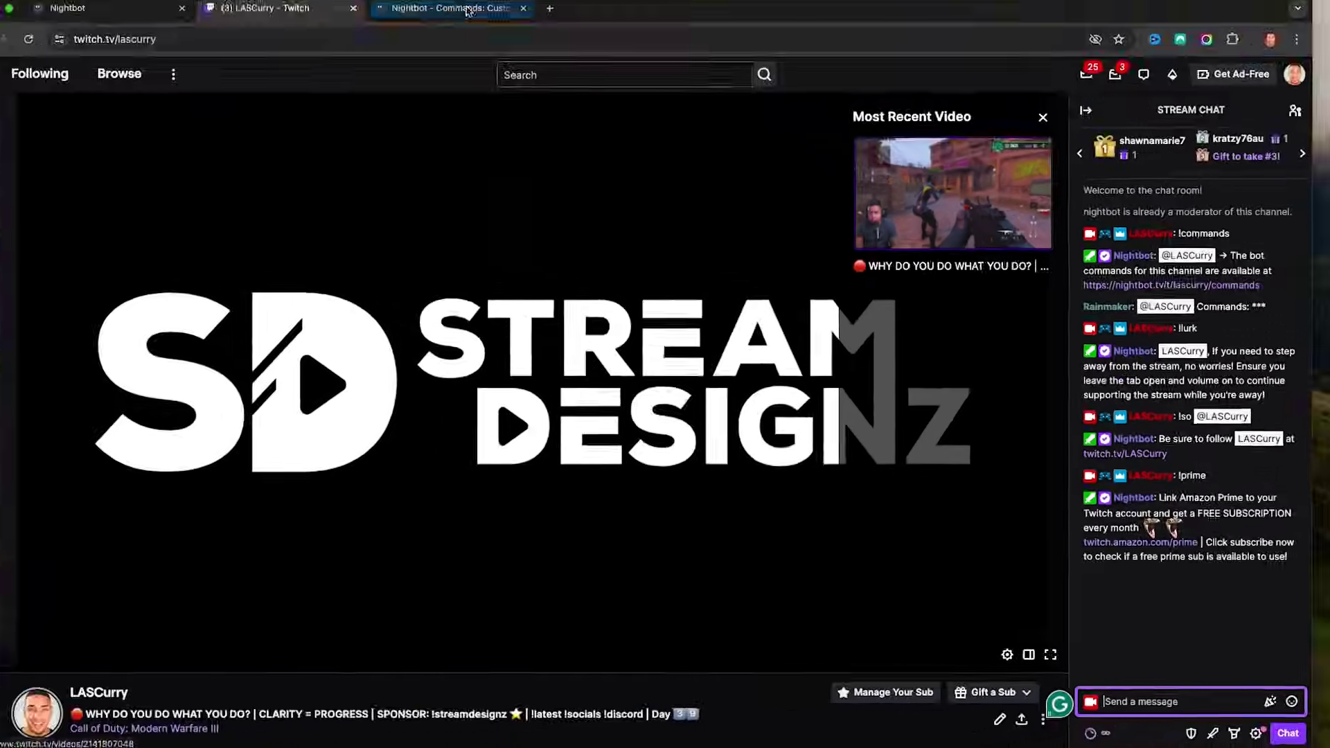
pyautogui.click(484, 31)
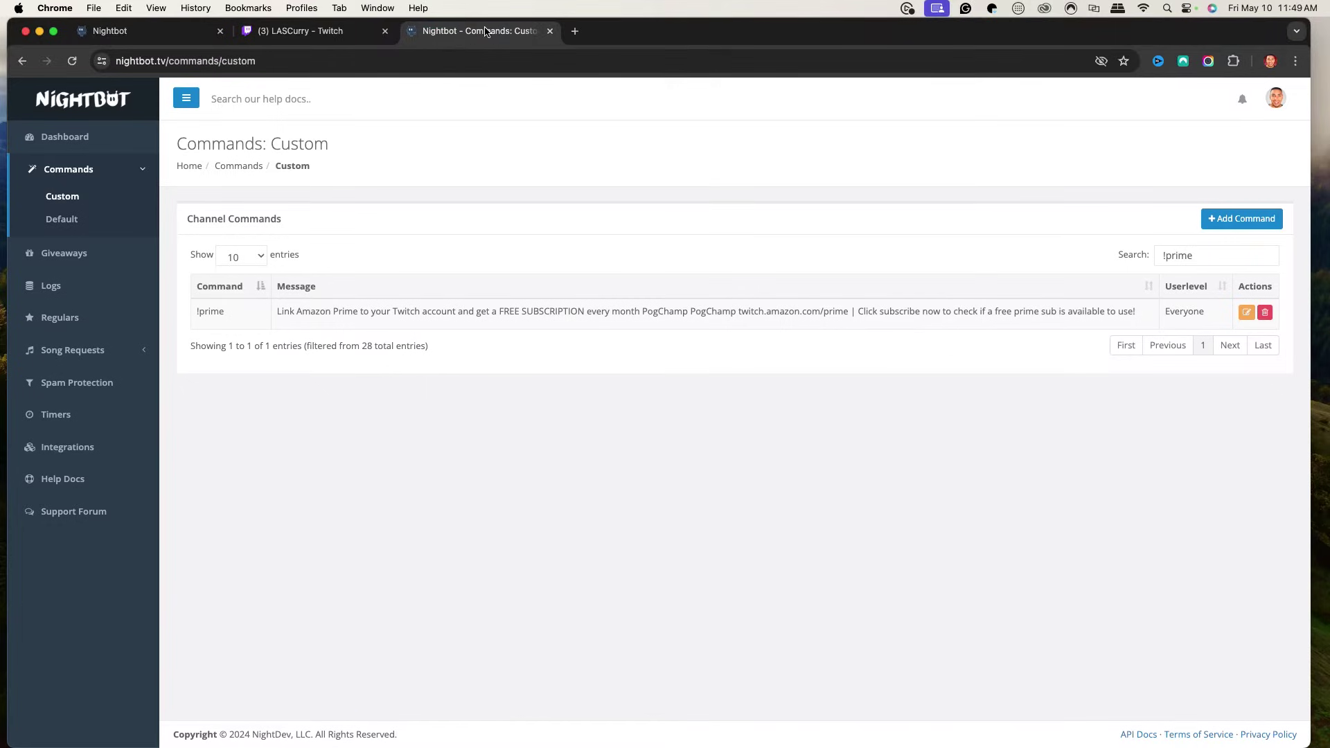
# Search '!donate' and review its donation link message, Everyone userlevel and 5-second cooldown, then submit.
pyautogui.click(1213, 220)
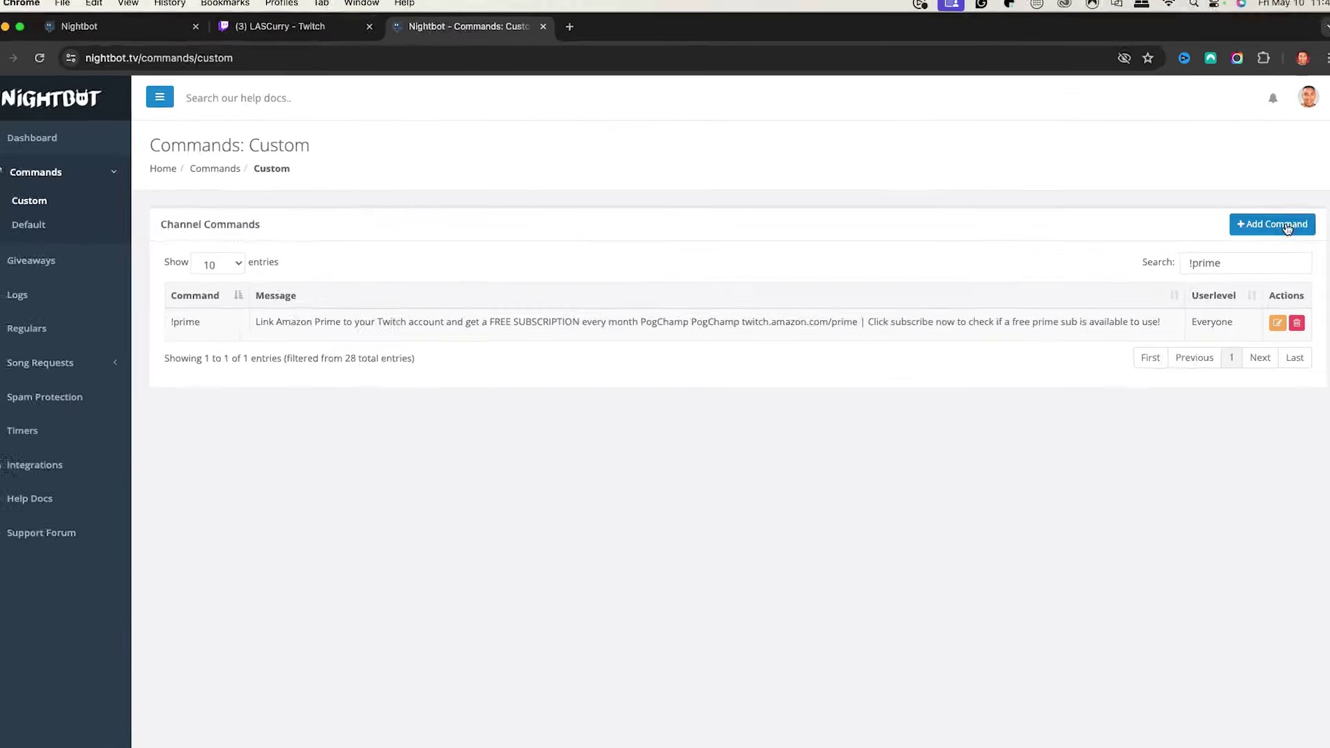
pyautogui.moveTo(1214, 259); pyautogui.dragTo(1138, 254)
pyautogui.write('!don')
pyautogui.write('s')
pyautogui.press('BackSpace')
pyautogui.write('ate')
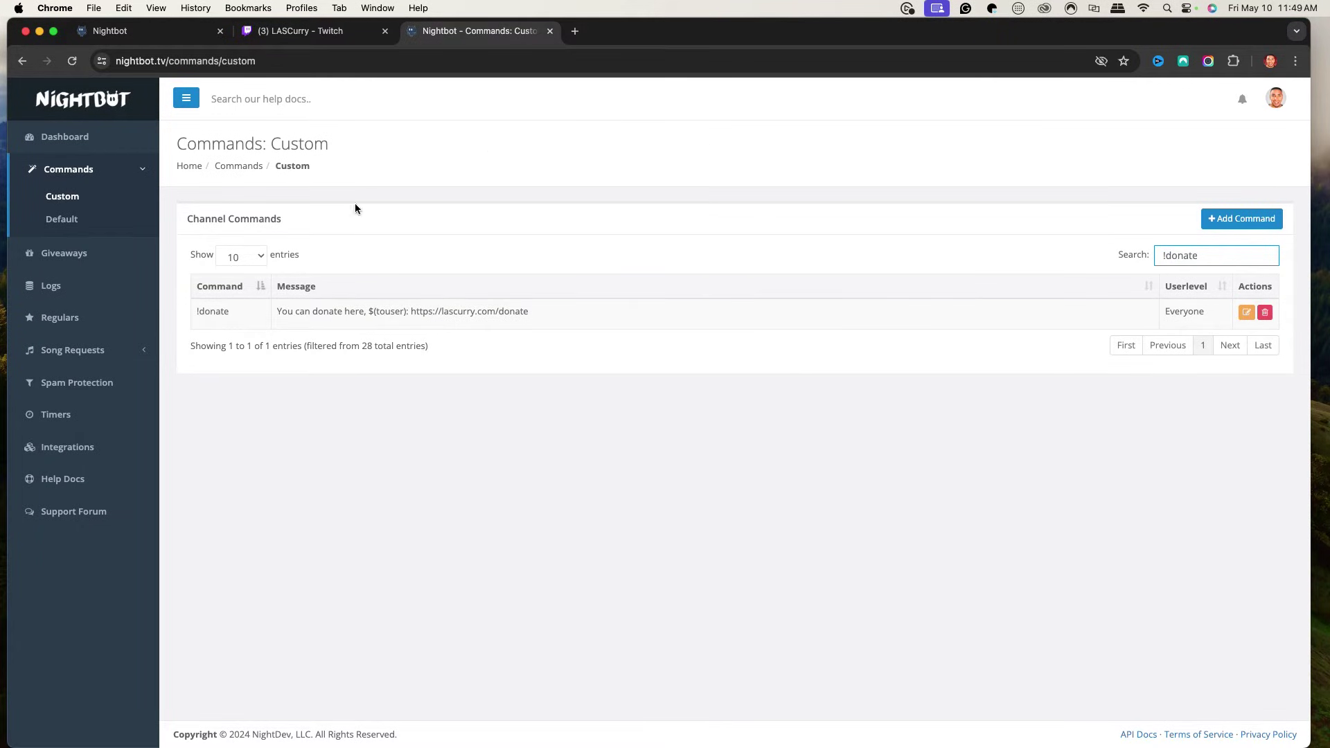
pyautogui.click(1245, 312)
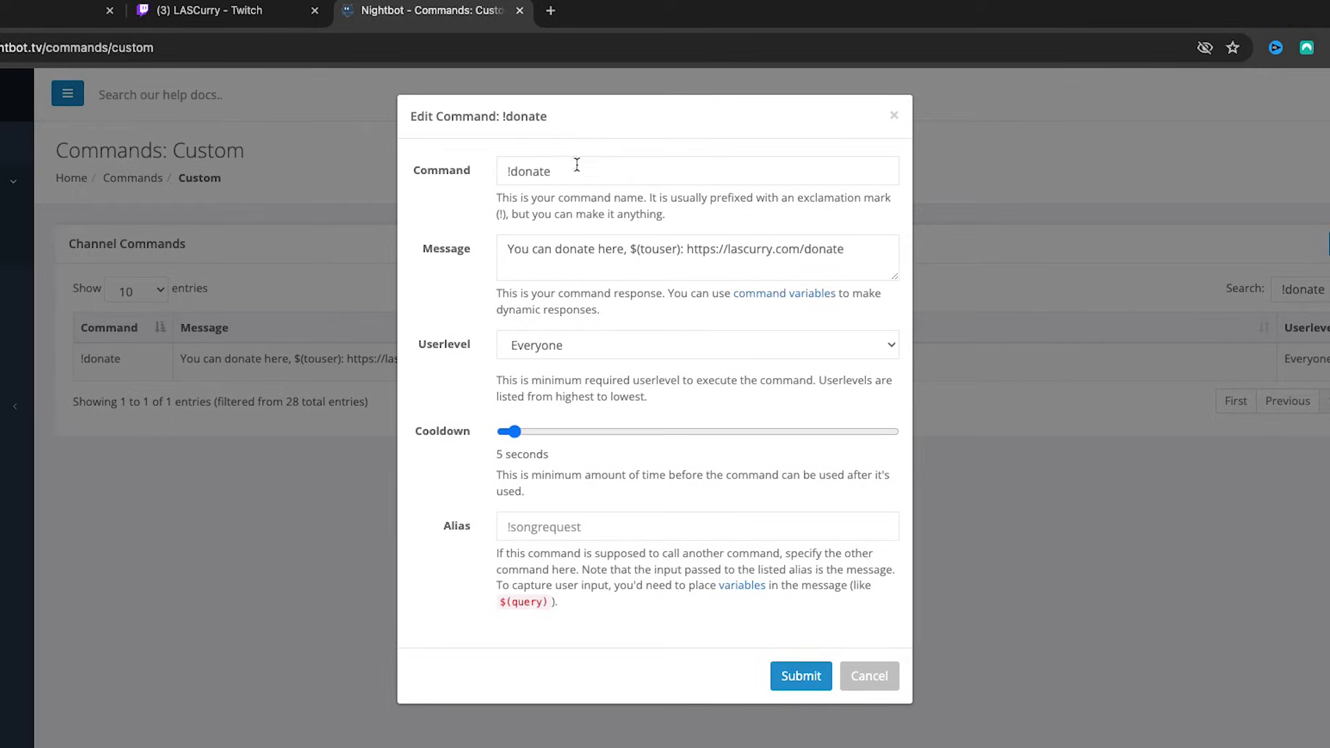
pyautogui.click(801, 676)
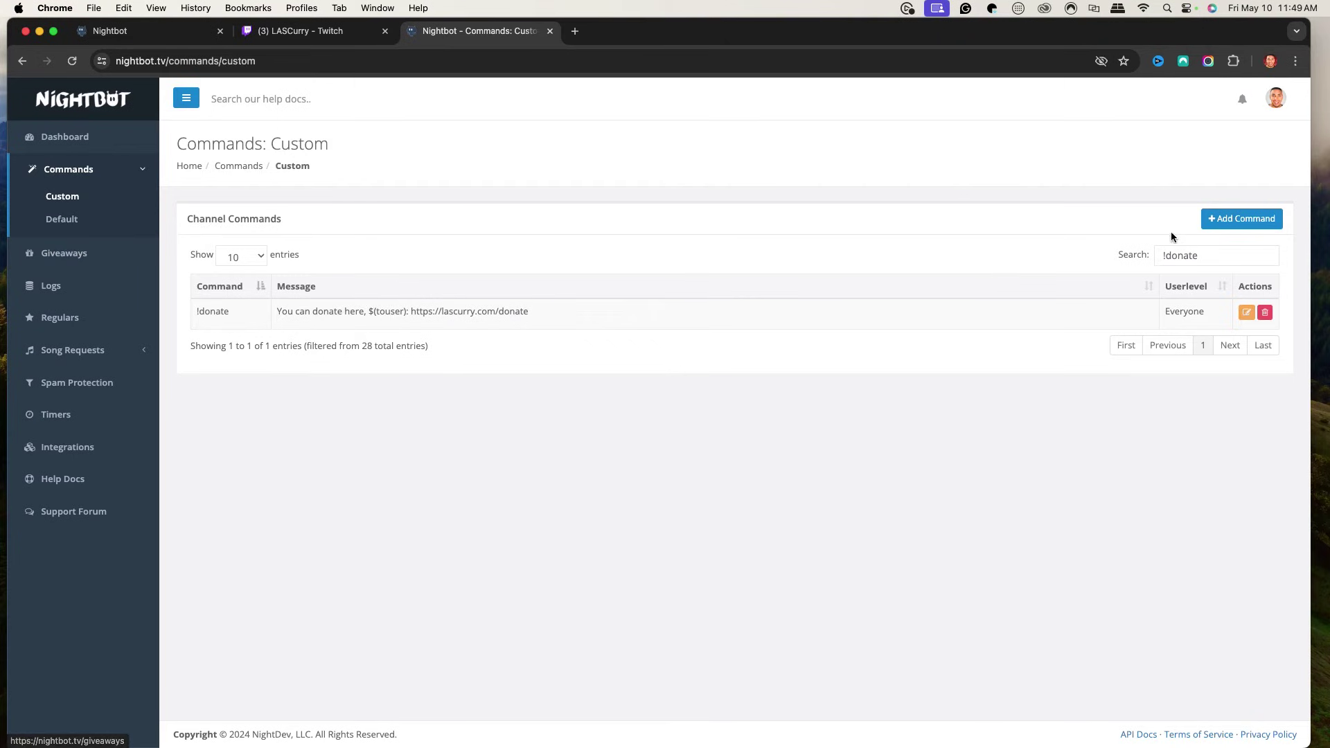
# Search '!psn' and open the !psn command to check its message.
pyautogui.moveTo(1207, 257); pyautogui.dragTo(1107, 256)
pyautogui.write('!pn')
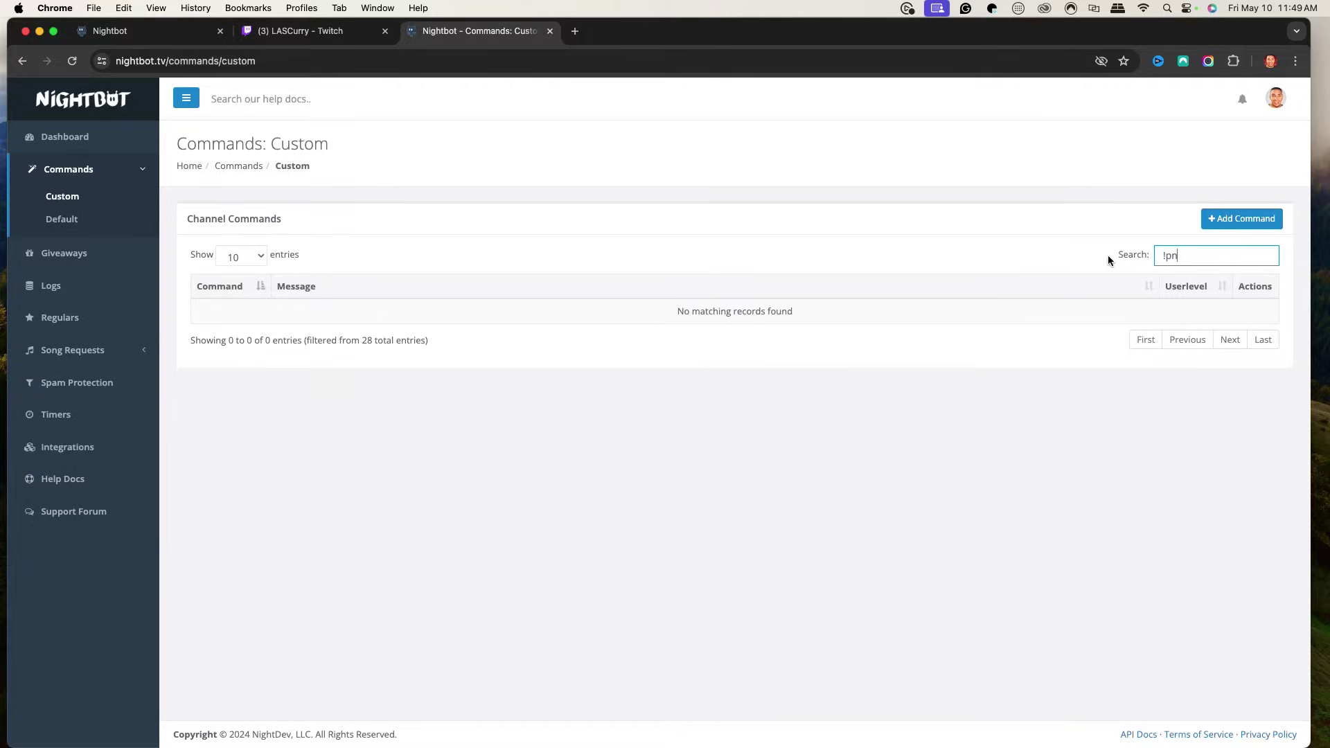
pyautogui.press('BackSpace')
pyautogui.write('sn')
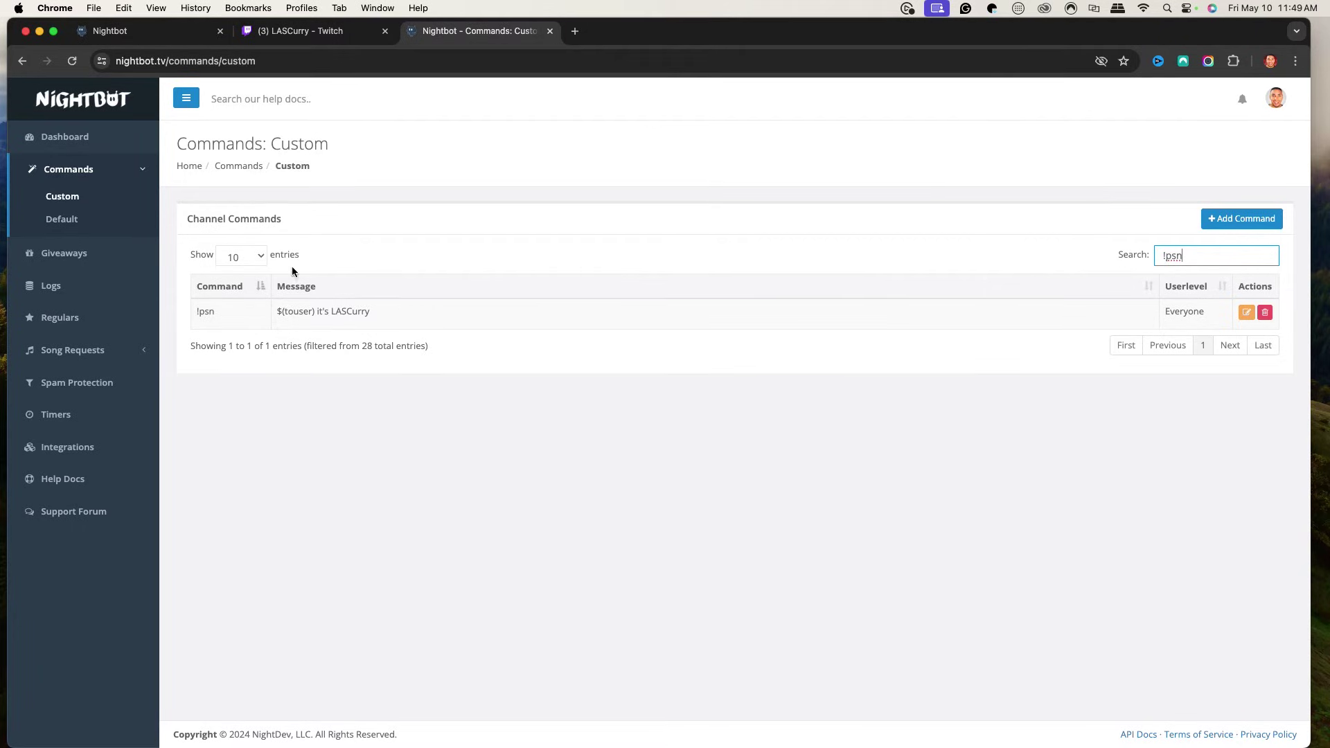
pyautogui.click(1252, 313)
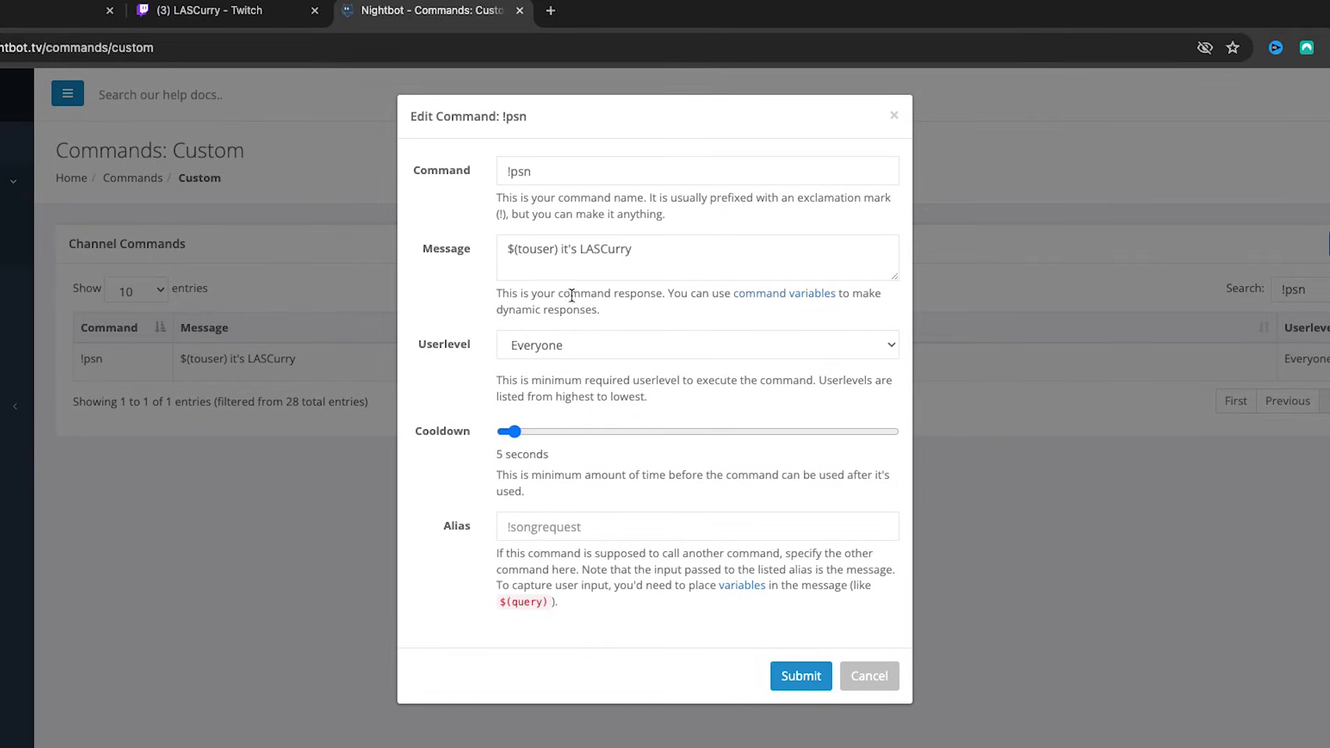
# Close !psn unchanged and filter the list with '!ac' to show !activision.
pyautogui.click(874, 691)
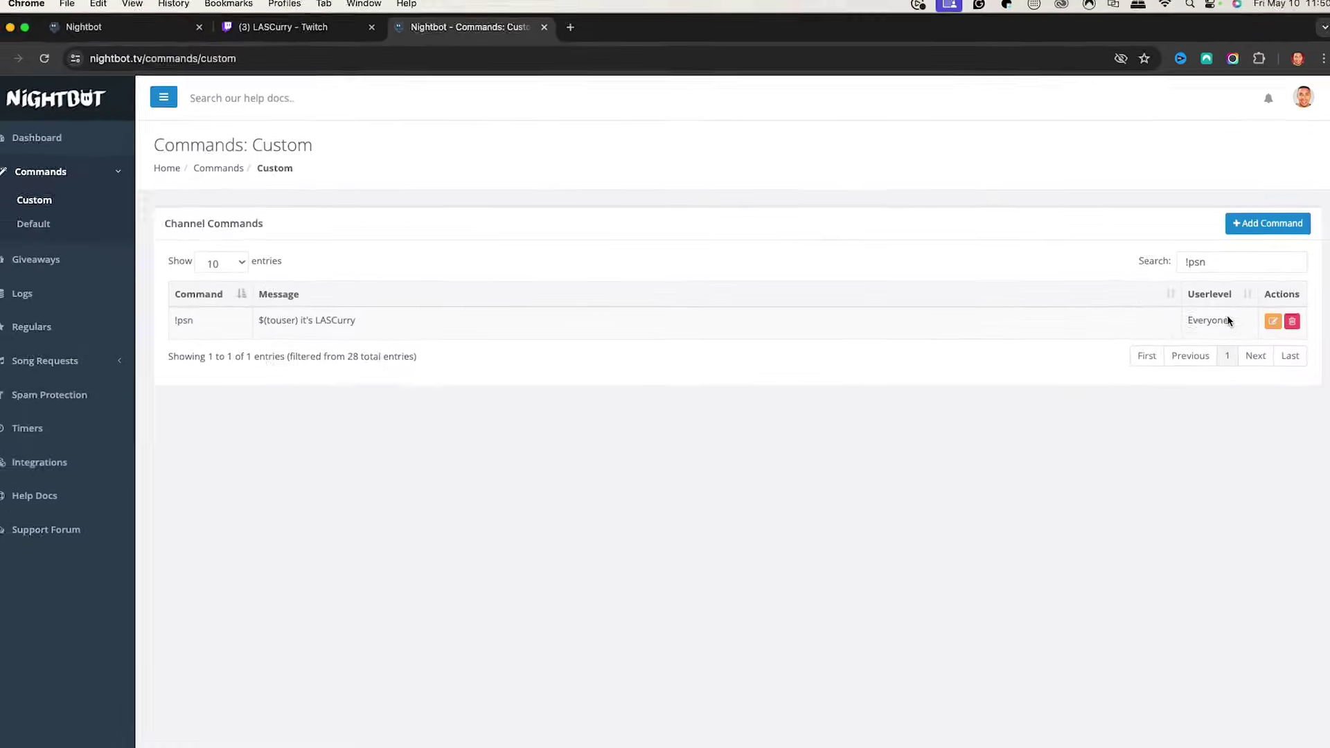
pyautogui.doubleClick(1168, 257)
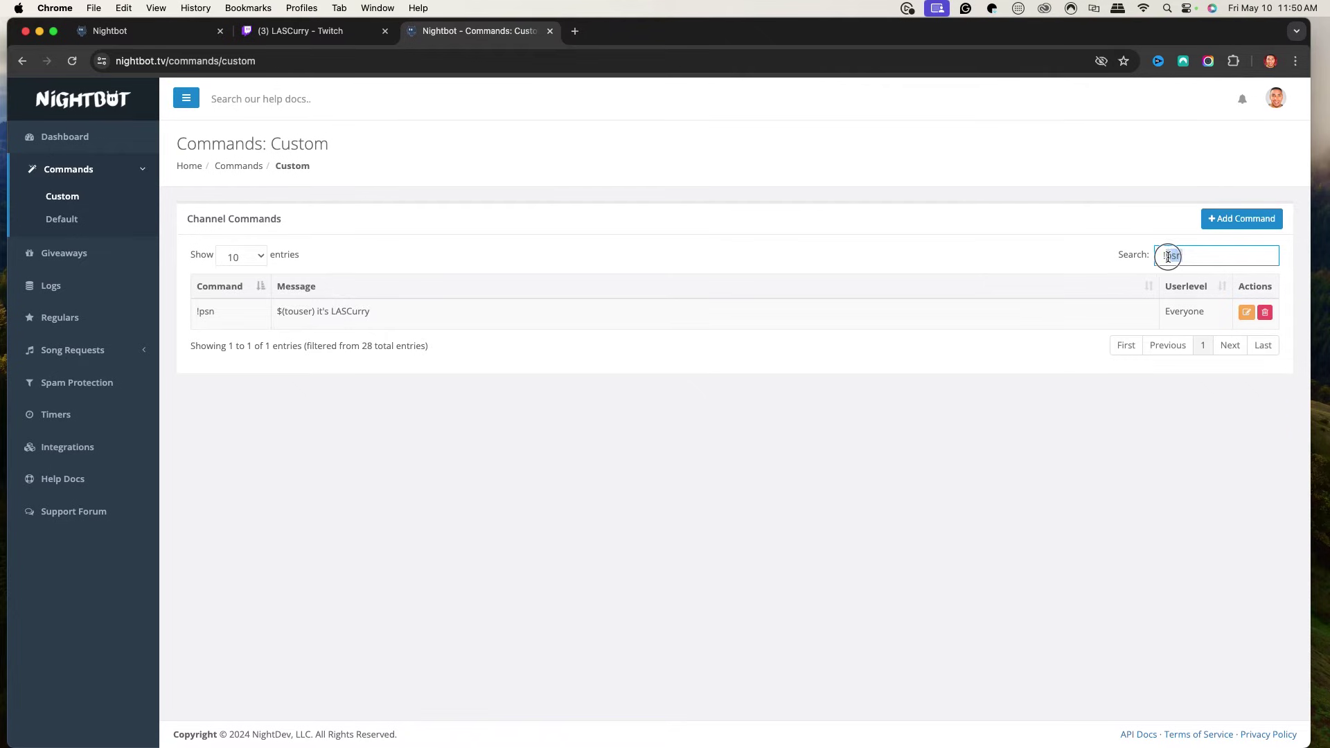
pyautogui.write('act')
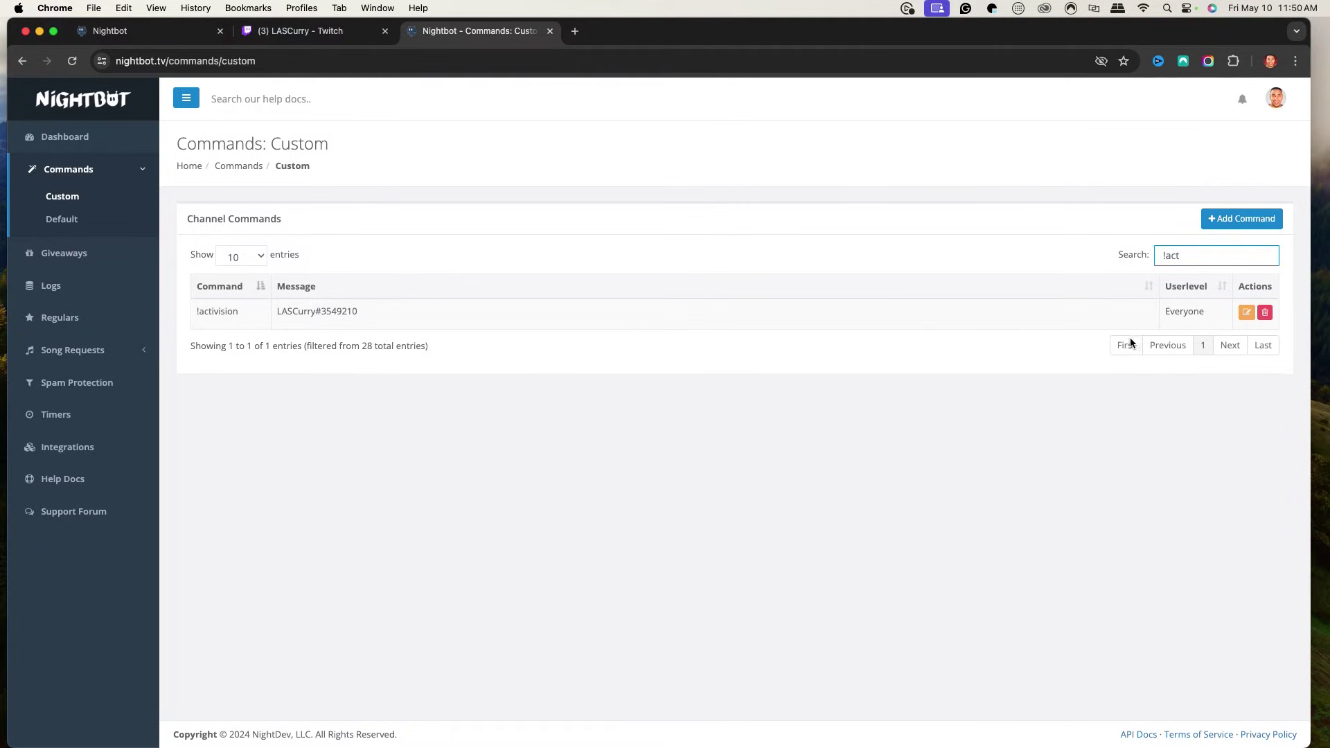
pyautogui.click(1247, 313)
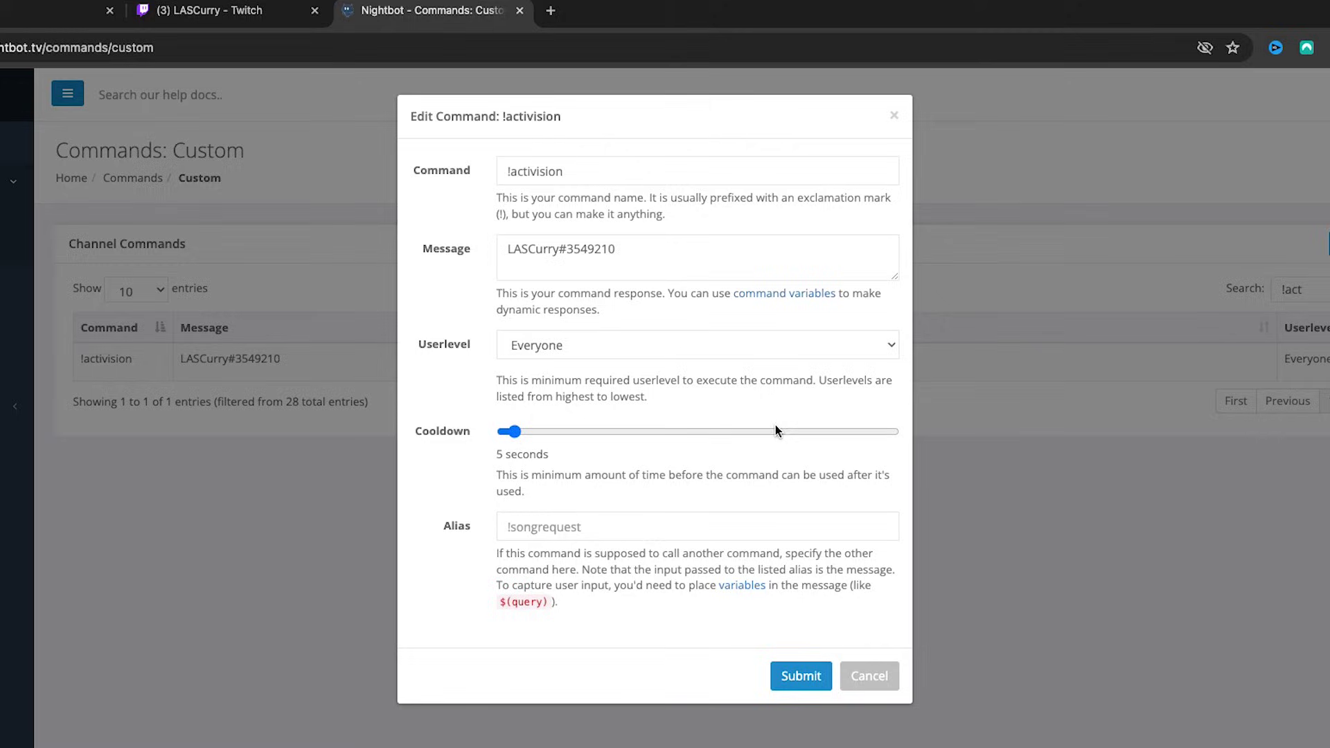
pyautogui.click(858, 667)
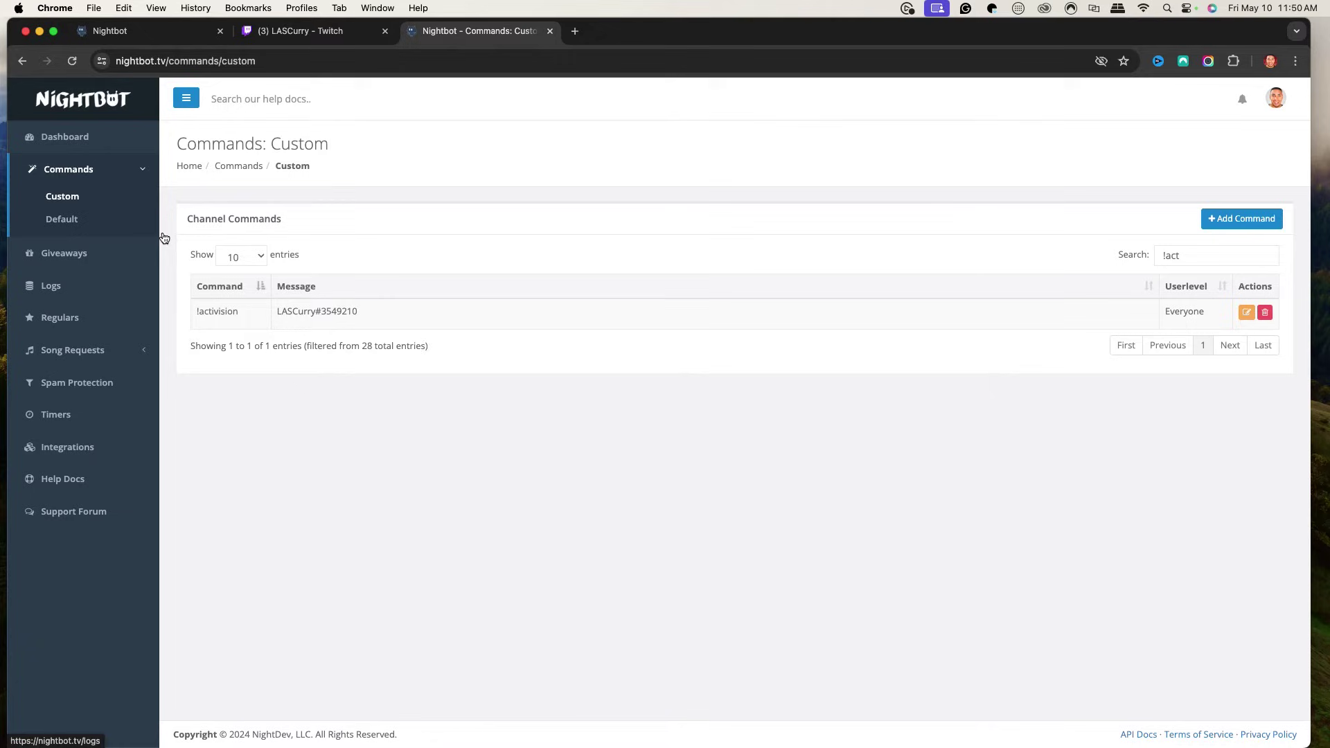
# Clear the '!act' search to list all 28 commands and open the !gift command.
pyautogui.moveTo(1184, 257); pyautogui.dragTo(1154, 256)
pyautogui.press('BackSpace')
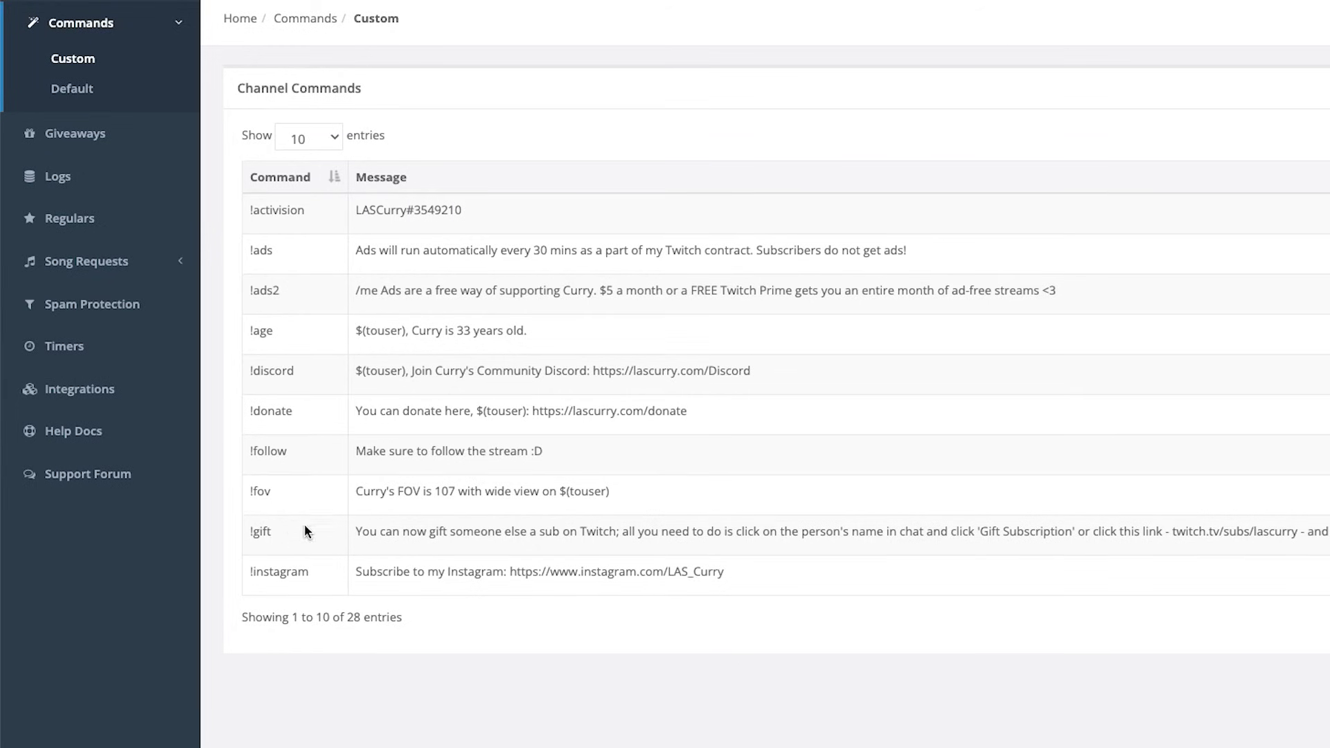
pyautogui.click(1241, 552)
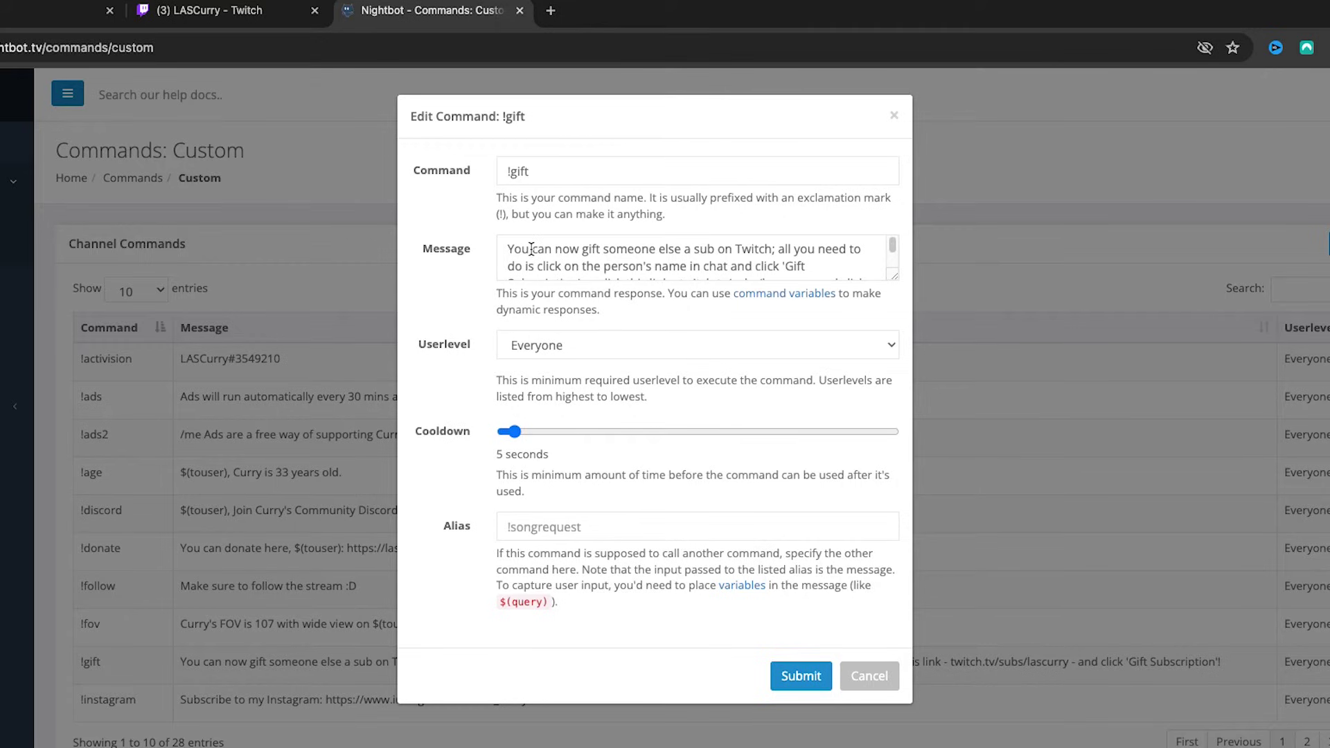
# Scroll through the full !gift message and close it without changes.
pyautogui.click(895, 253)
pyautogui.scroll(-1, 893, 252)
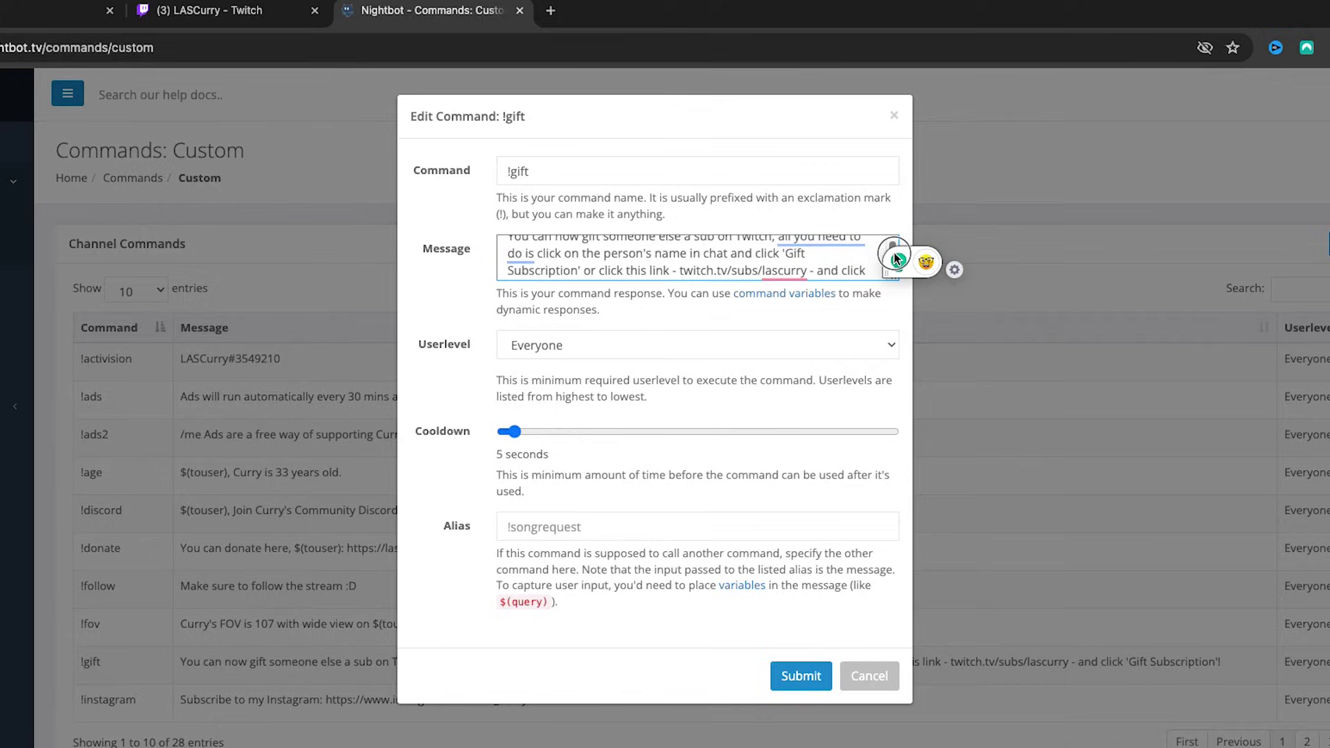
pyautogui.scroll(-1, 894, 253)
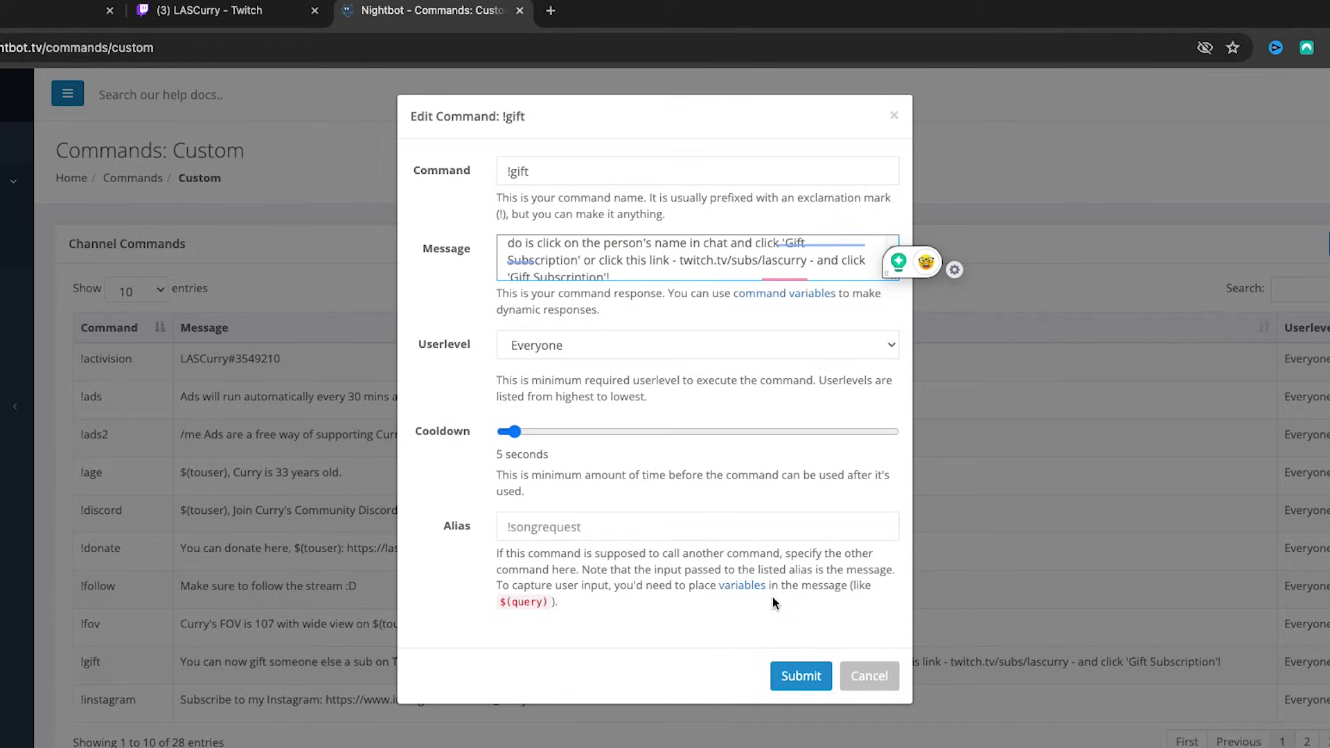
pyautogui.click(856, 682)
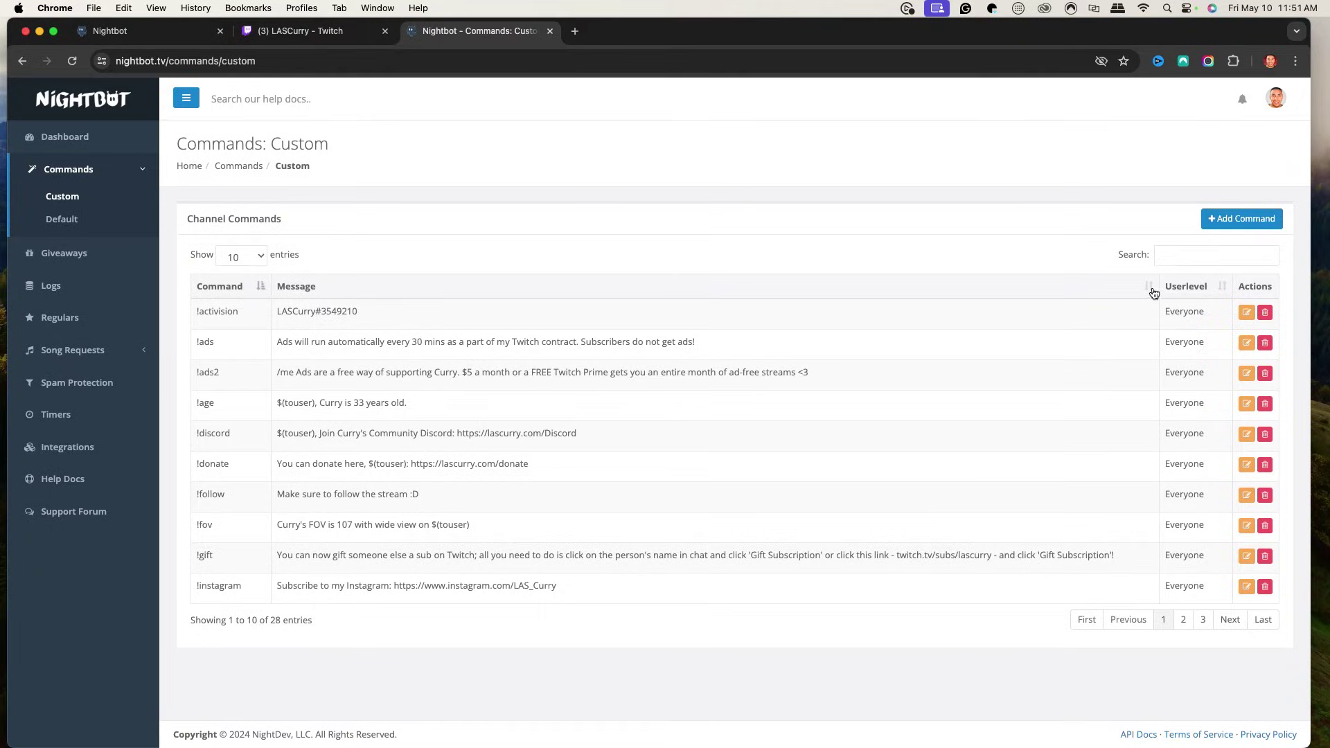
# Search '!social', open the !socials command and highlight its links-page URL in the message.
pyautogui.click(1189, 263)
pyautogui.write('!socia')
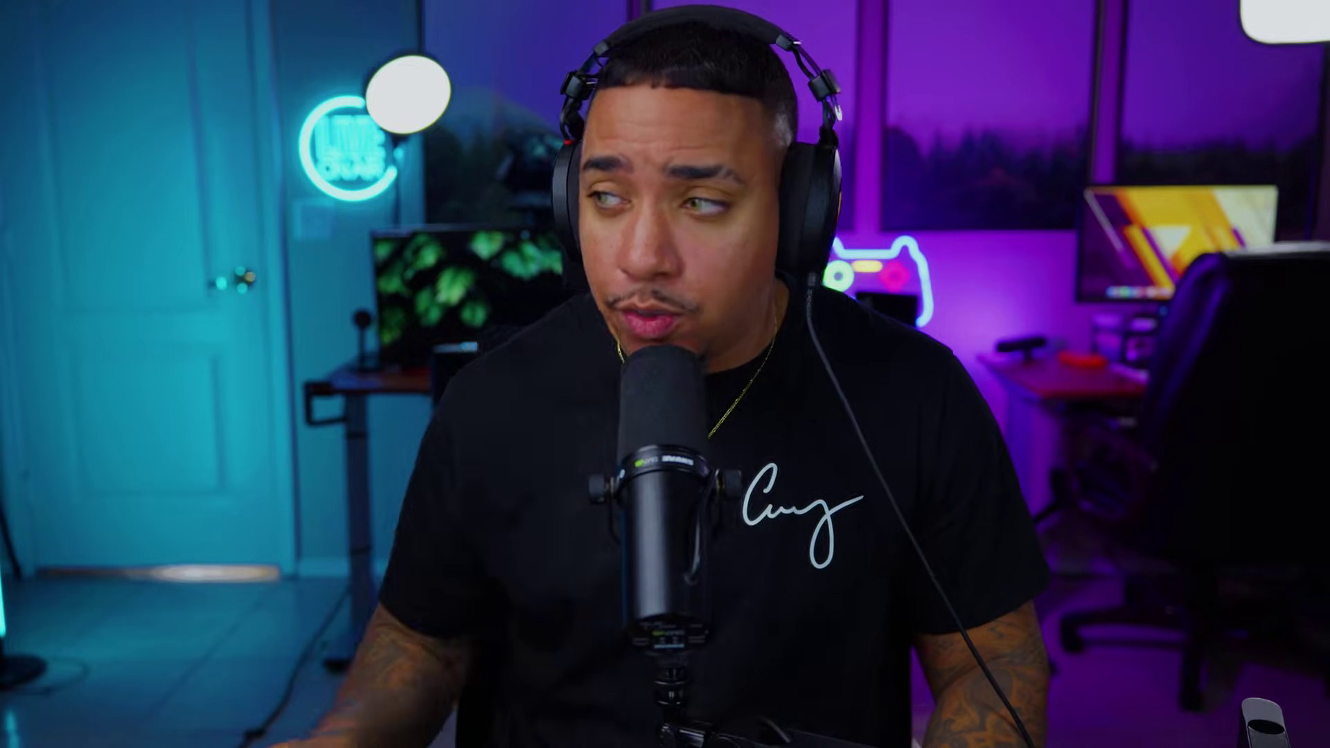
pyautogui.write('l')
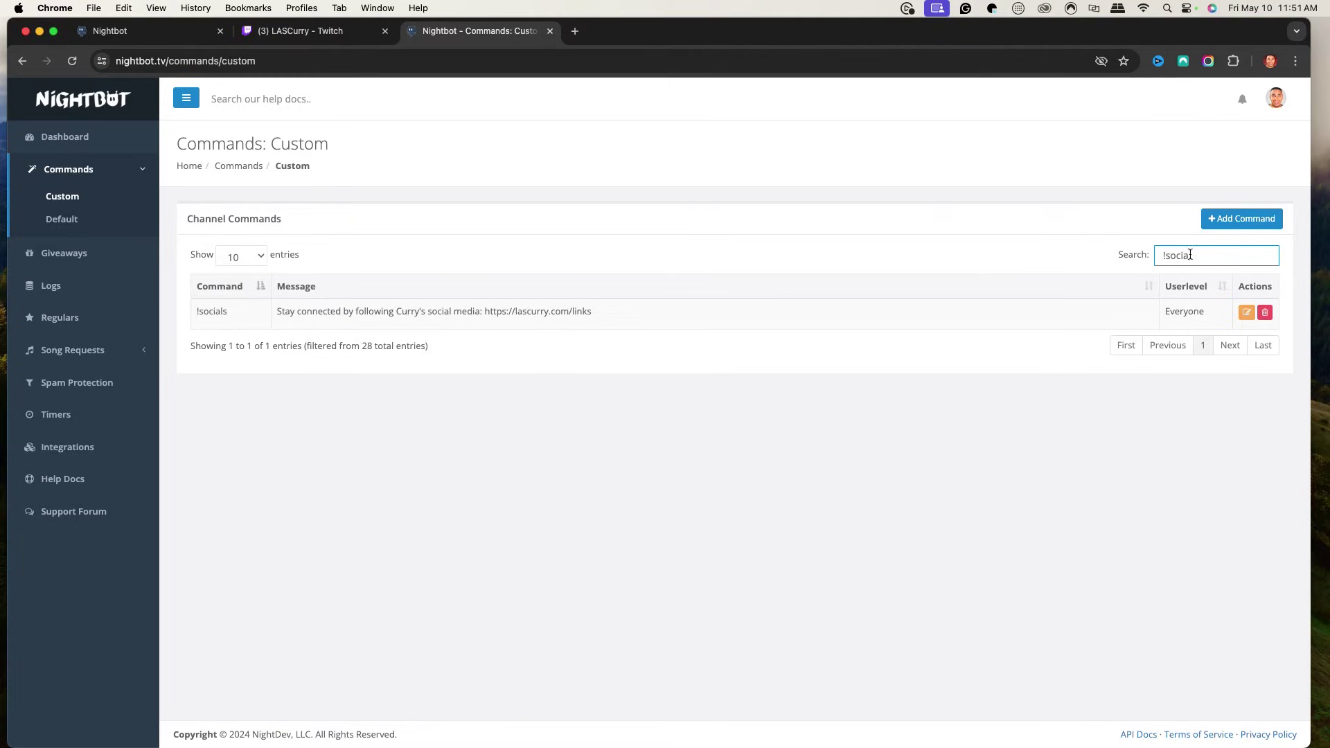
pyautogui.click(1244, 311)
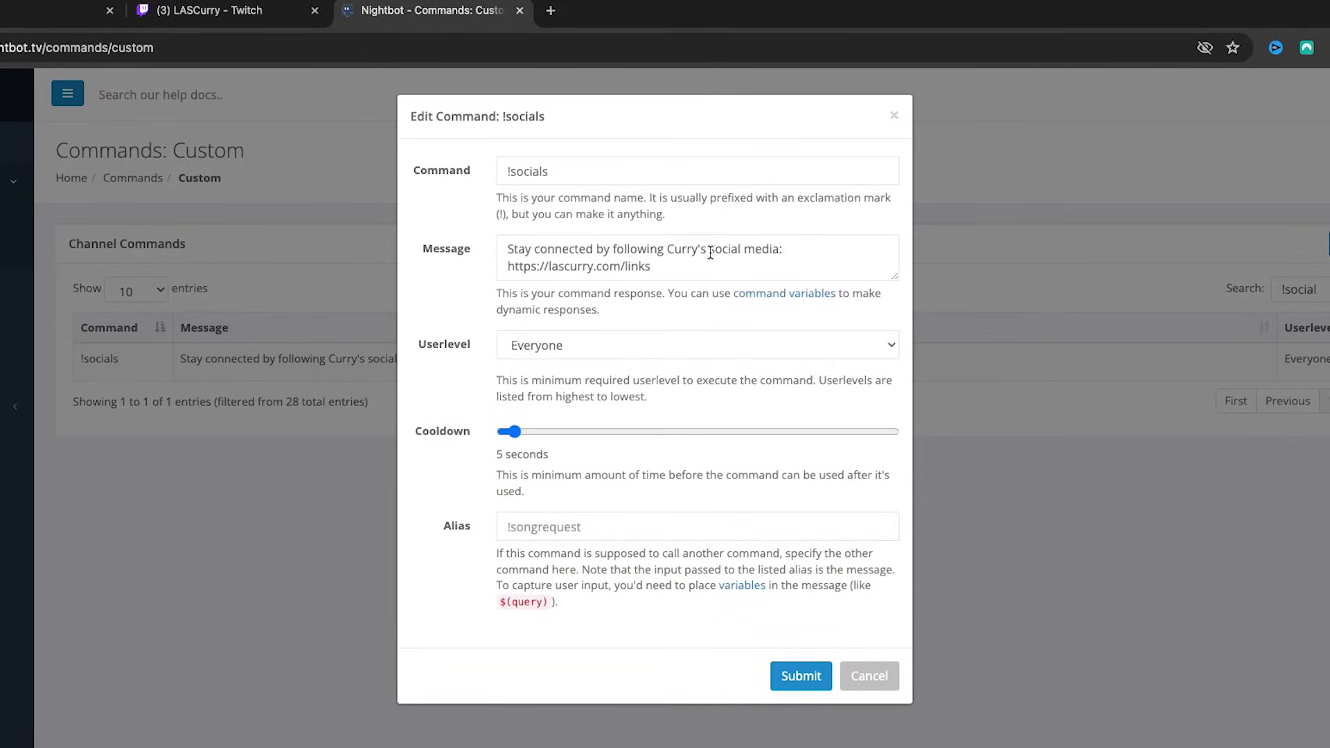
pyautogui.moveTo(690, 268); pyautogui.dragTo(502, 264)
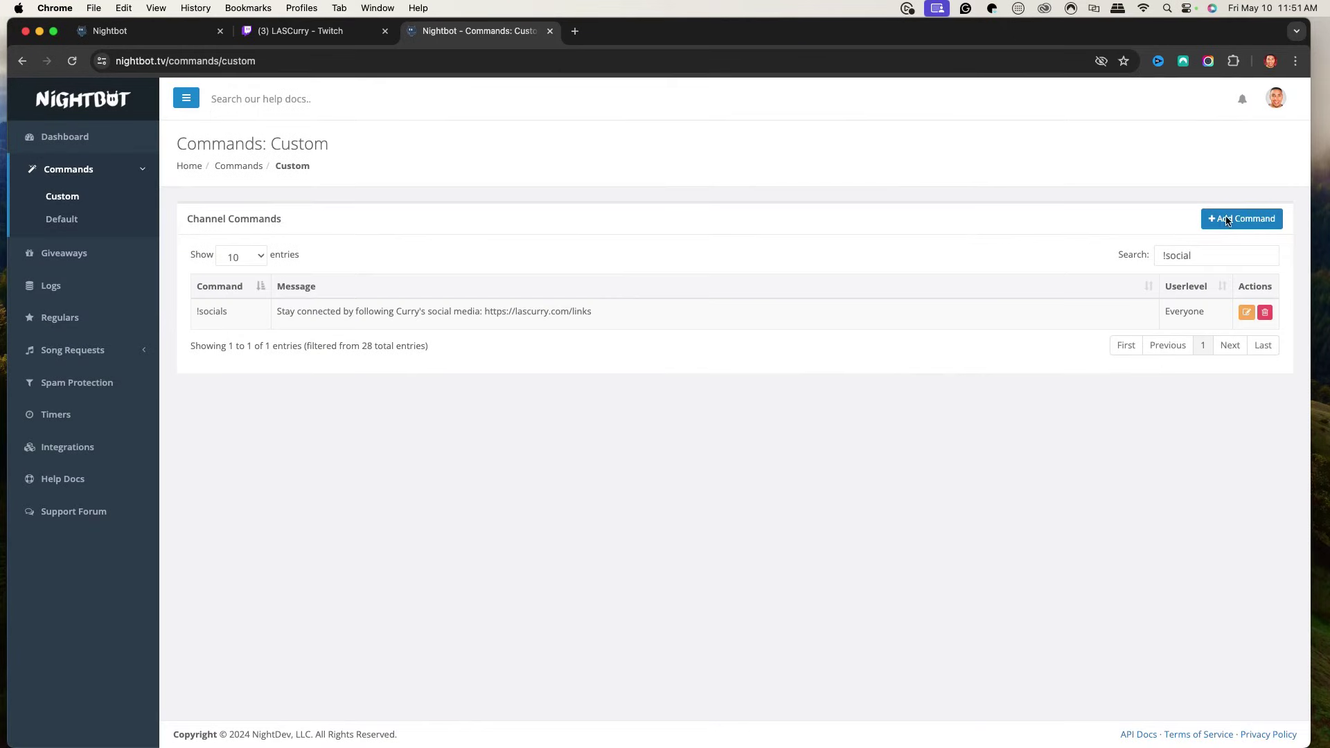
# Open a new command form and cancel it without adding anything.
pyautogui.click(1232, 220)
pyautogui.click(555, 169)
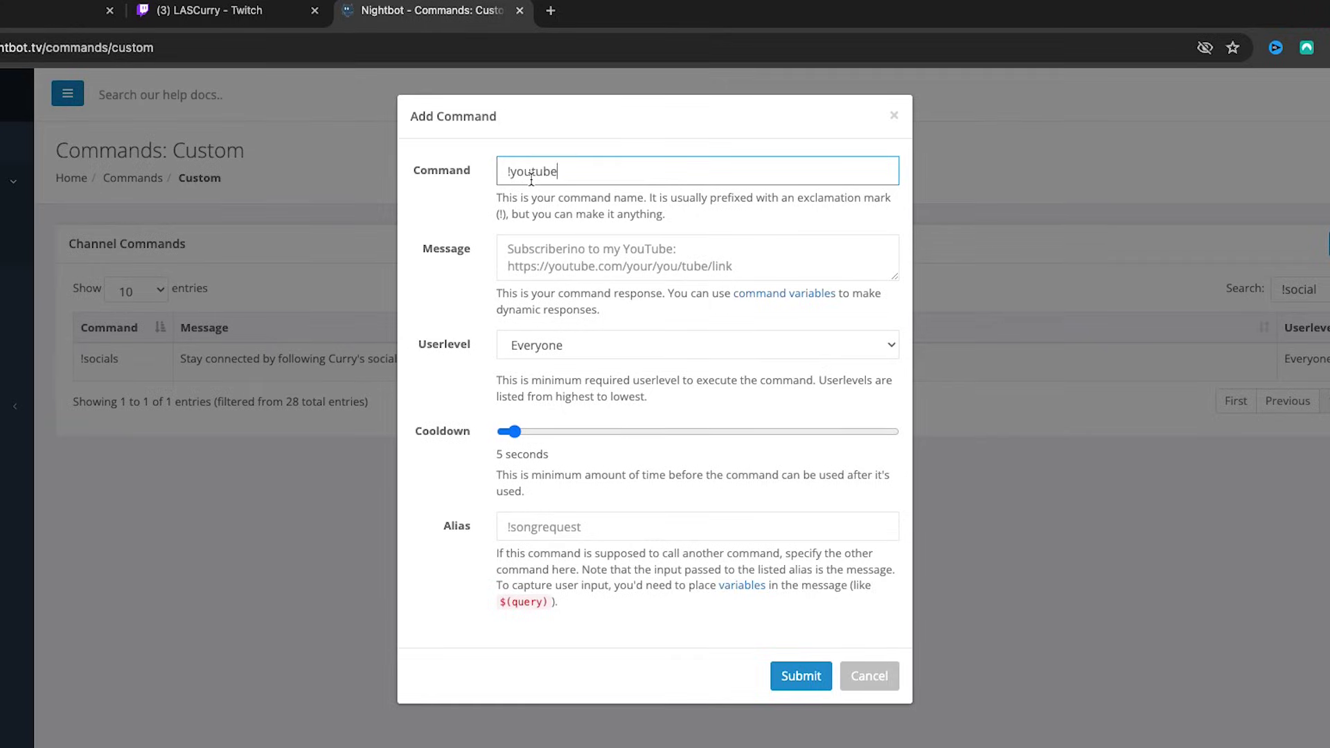
pyautogui.click(859, 679)
# Look up !youtube, then !twitter, and finally filter the list to '!tik' for !tiktok.
pyautogui.moveTo(1212, 211); pyautogui.dragTo(1134, 199)
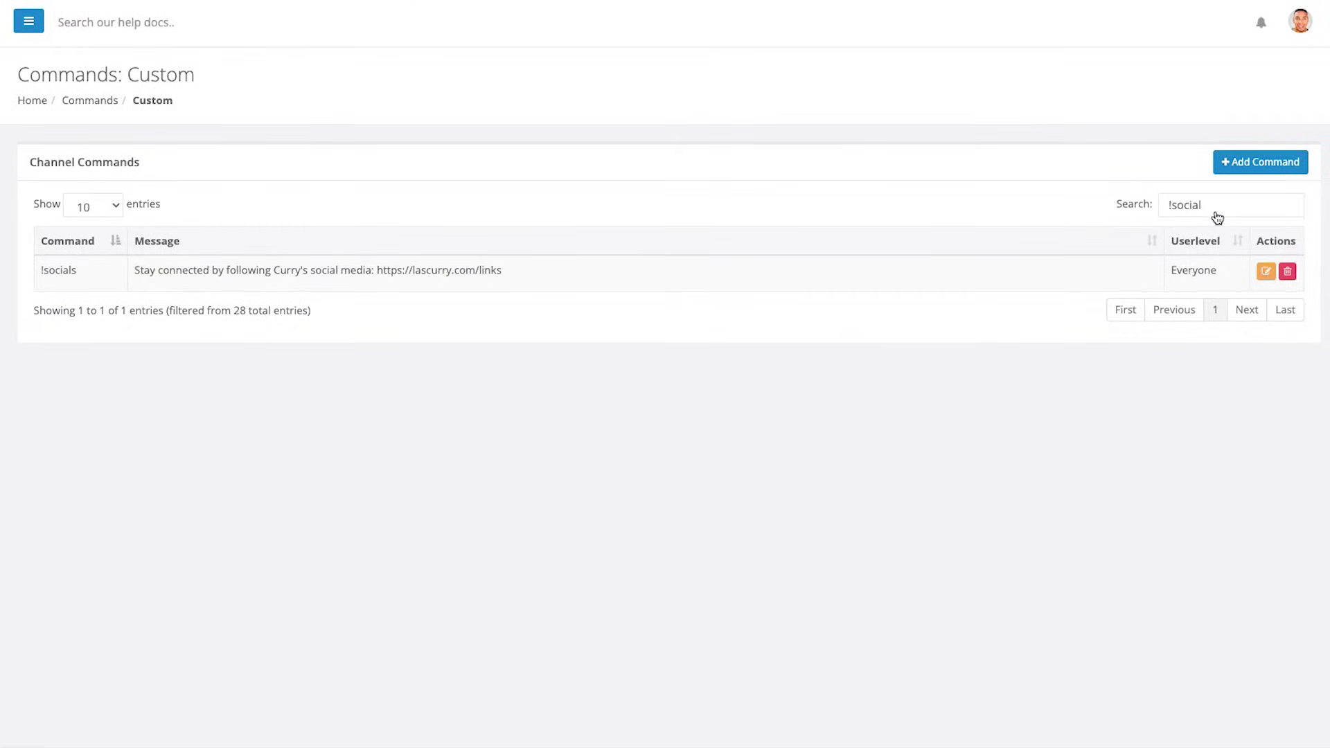
pyautogui.write('!youtube')
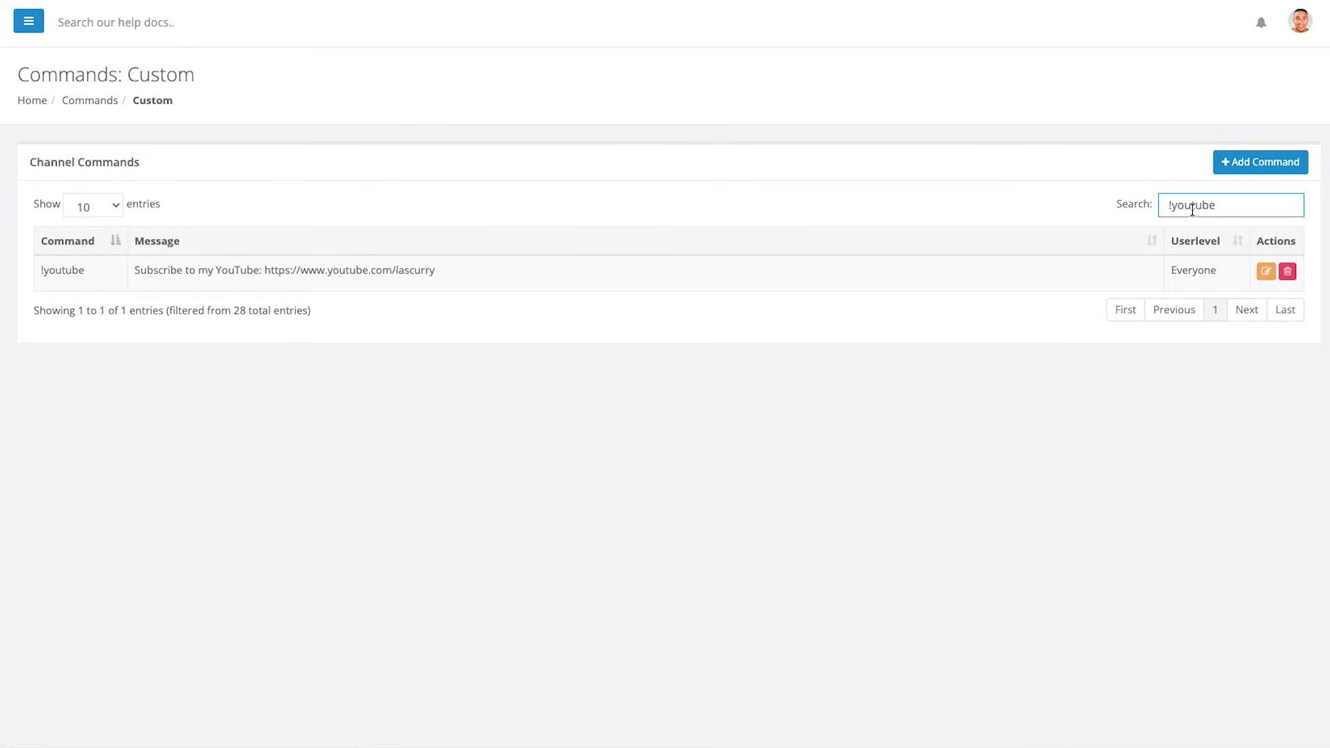
pyautogui.moveTo(1231, 202); pyautogui.dragTo(1141, 198)
pyautogui.write('!twitter')
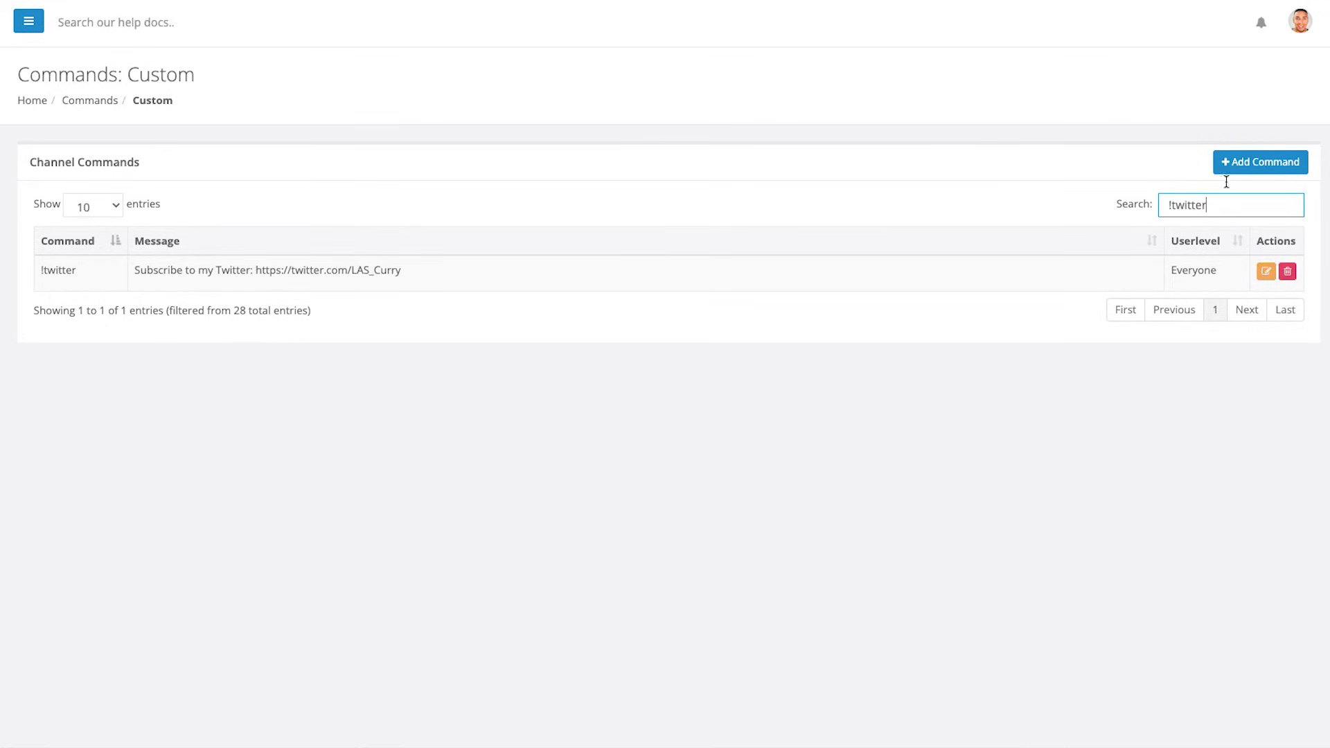
pyautogui.moveTo(1243, 200); pyautogui.dragTo(1101, 205)
pyautogui.write('!tik')
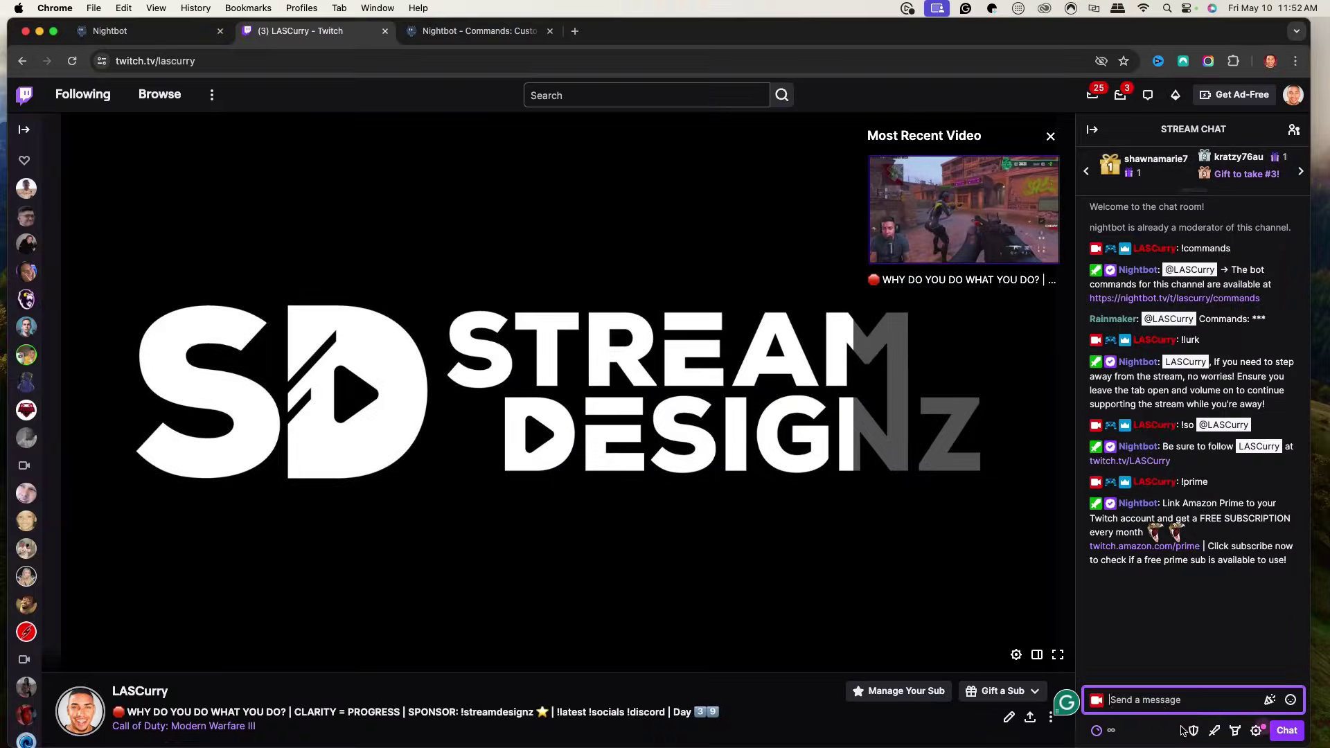
# Test !youtube and !tiktok in Twitch chat, then return to the Nightbot custom commands list.
pyautogui.write('!youtu')
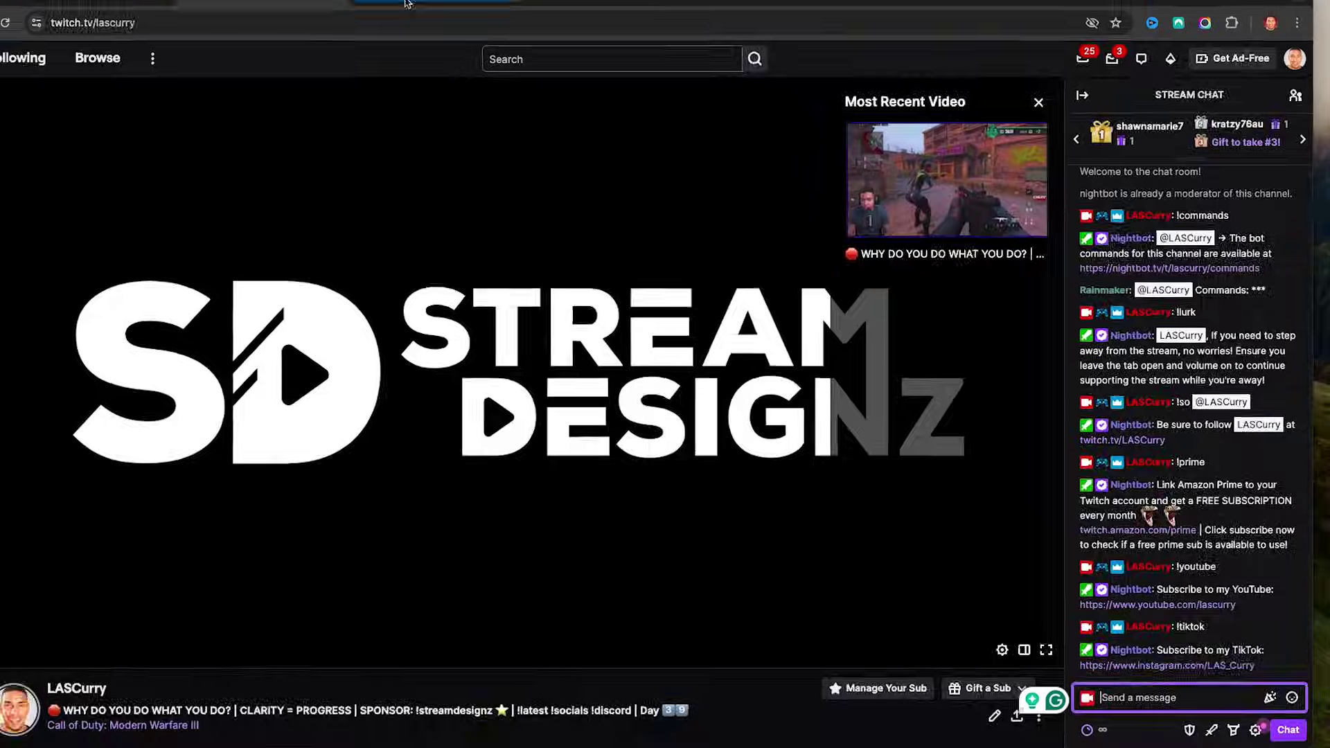
pyautogui.click(451, 31)
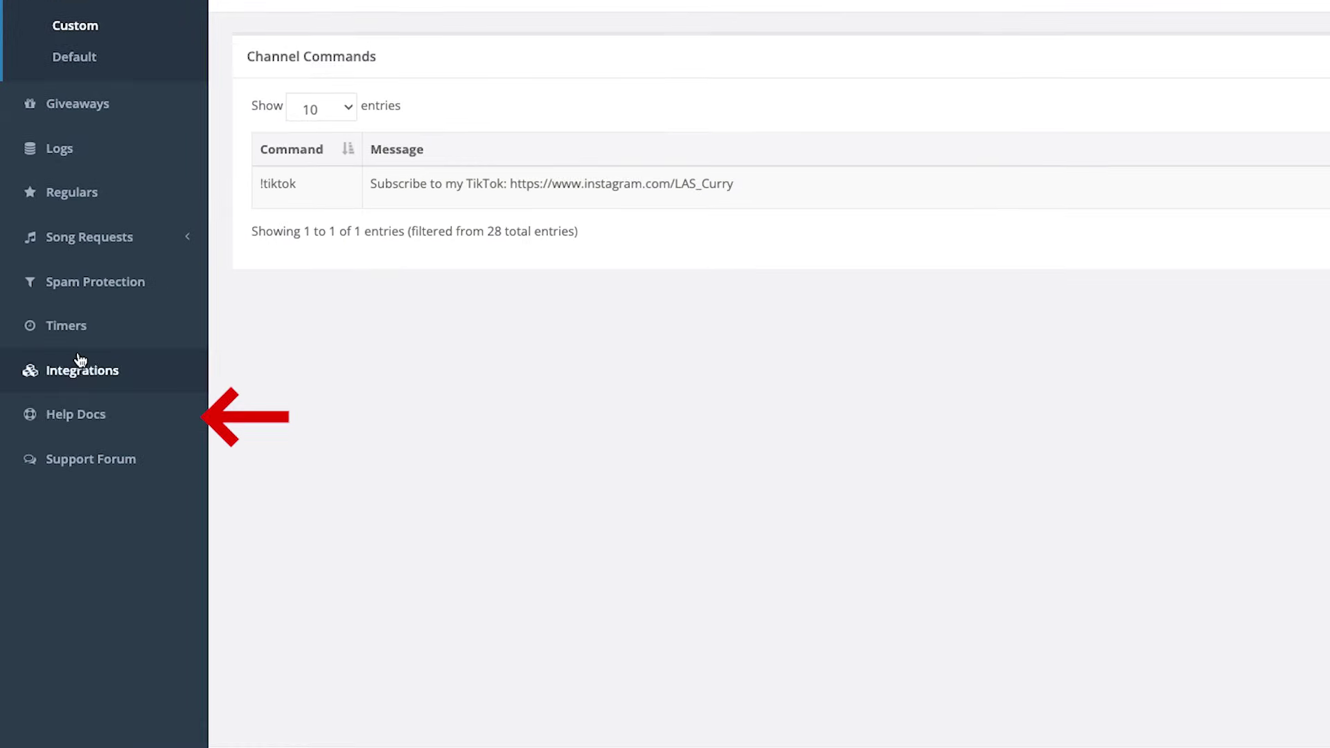
# Open Nightbot Help Docs in a new tab and browse the command and custom variable articles.
pyautogui.click(69, 458)
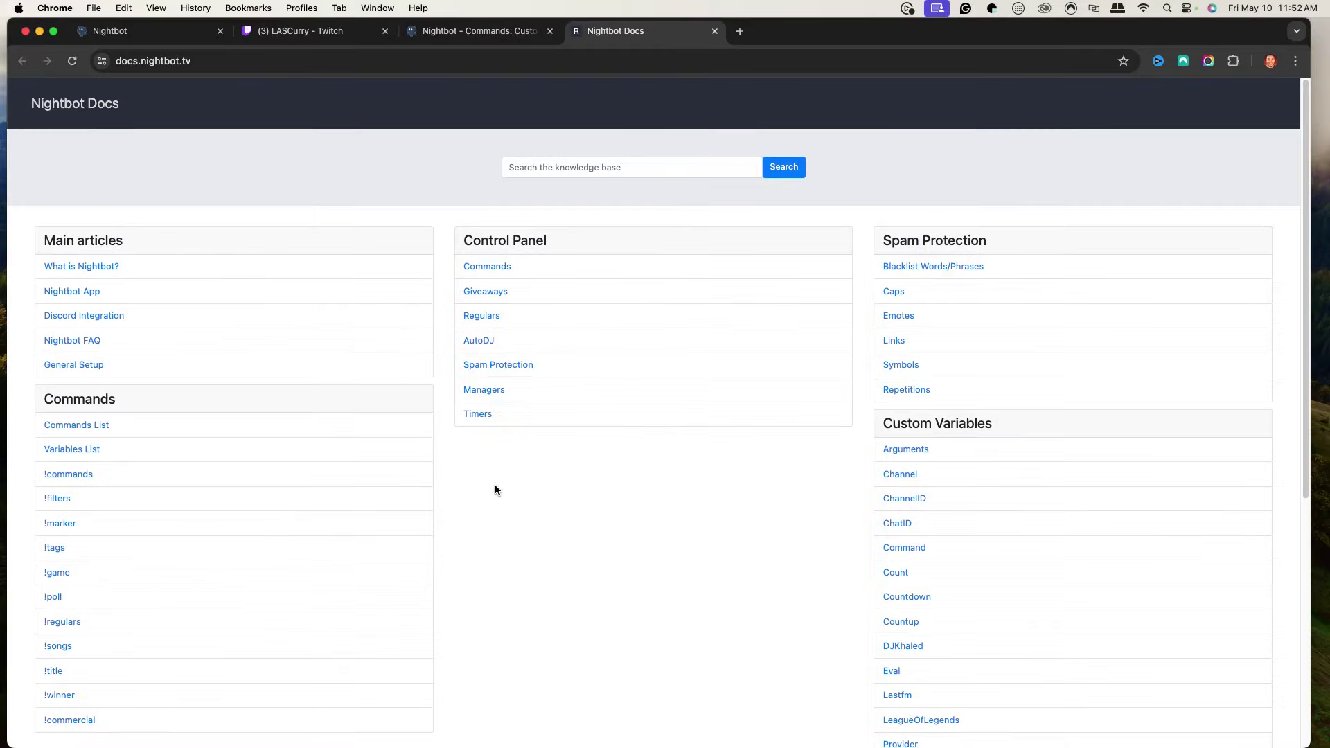
pyautogui.scroll(-3, 494, 489)
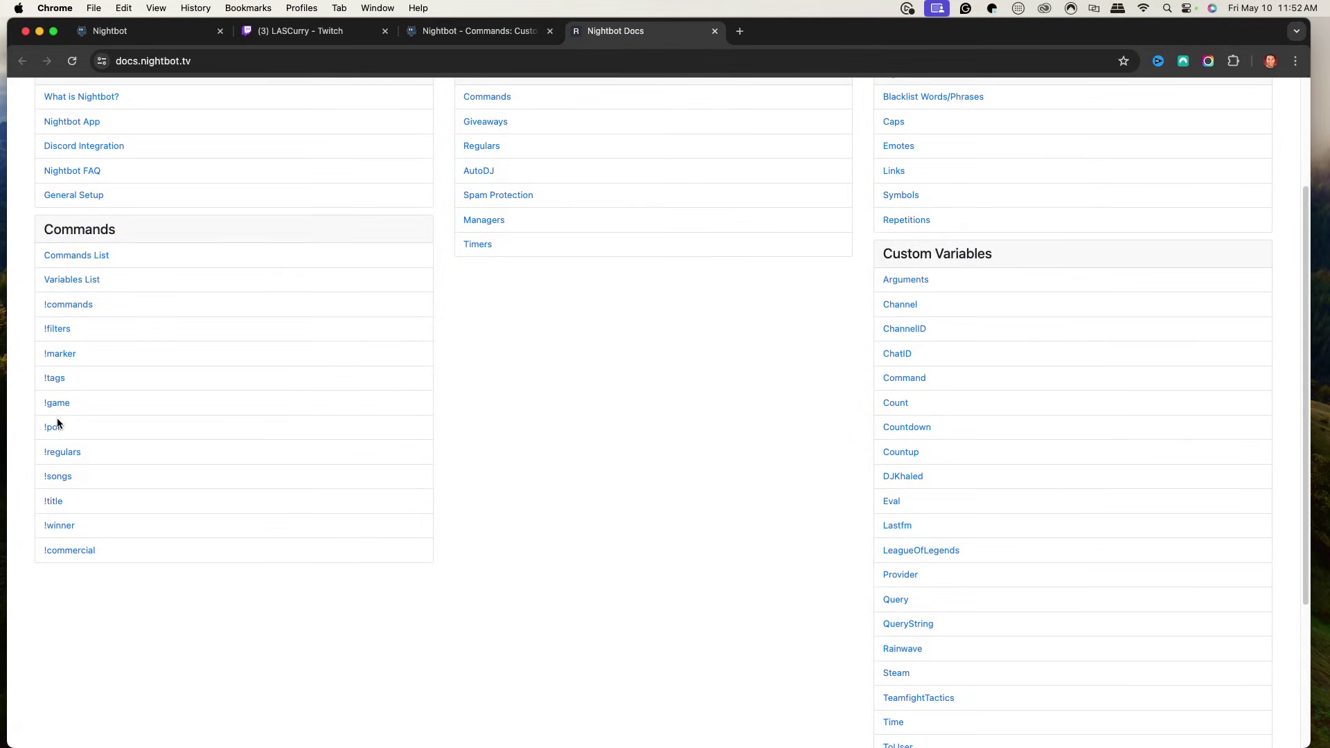
pyautogui.scroll(-2, 981, 303)
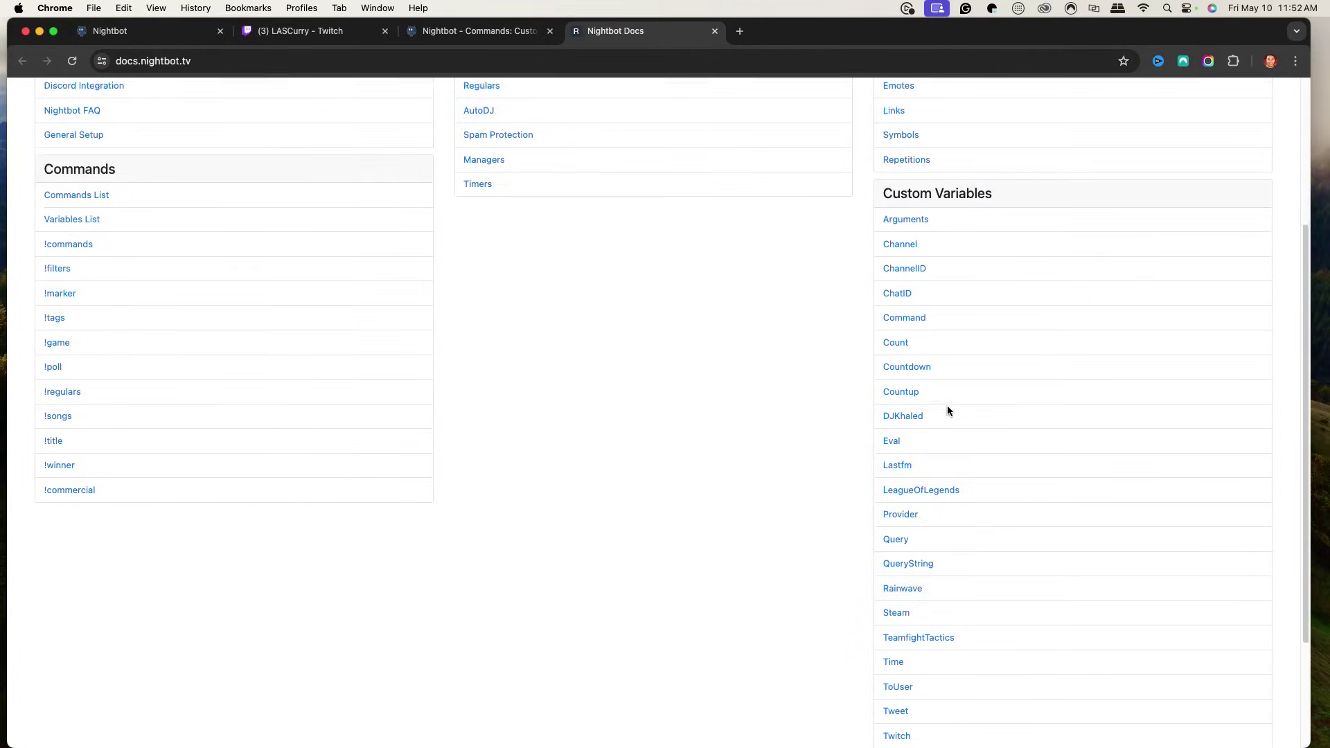
pyautogui.scroll(-2, 945, 307)
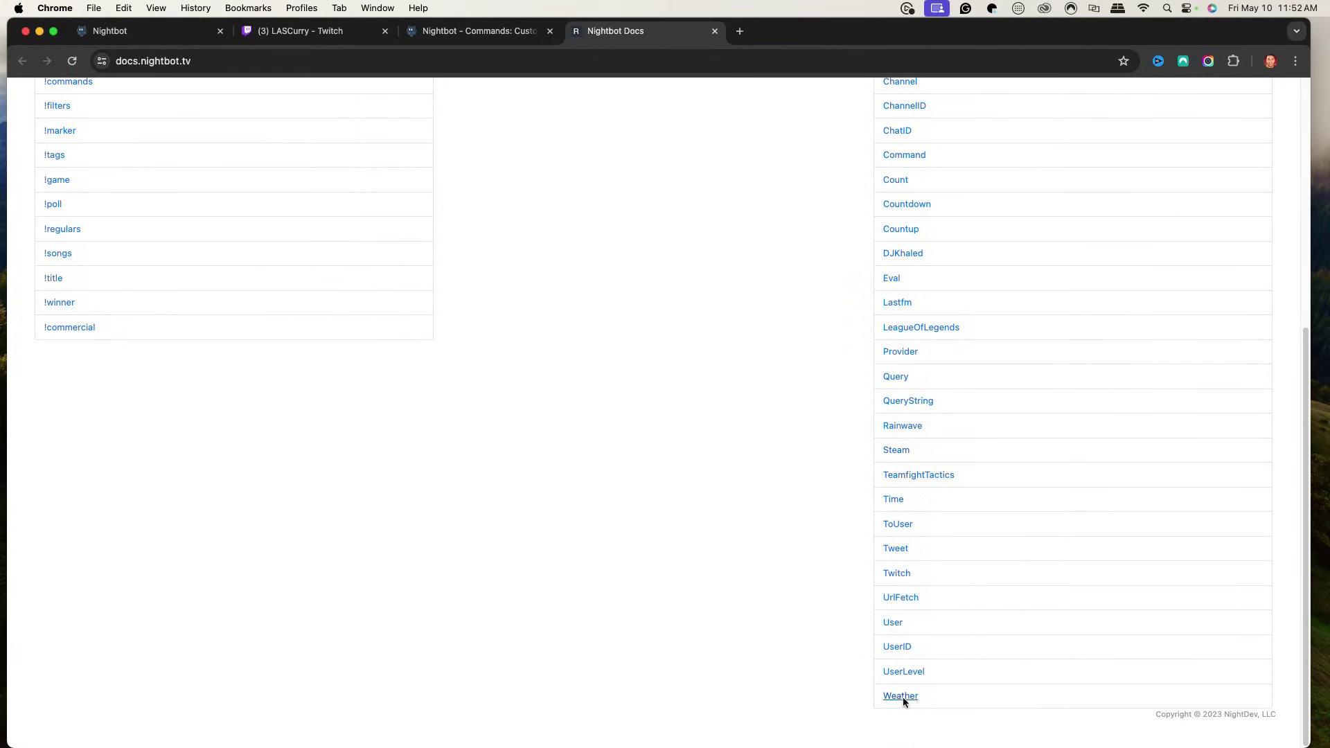
pyautogui.scroll(6, 945, 356)
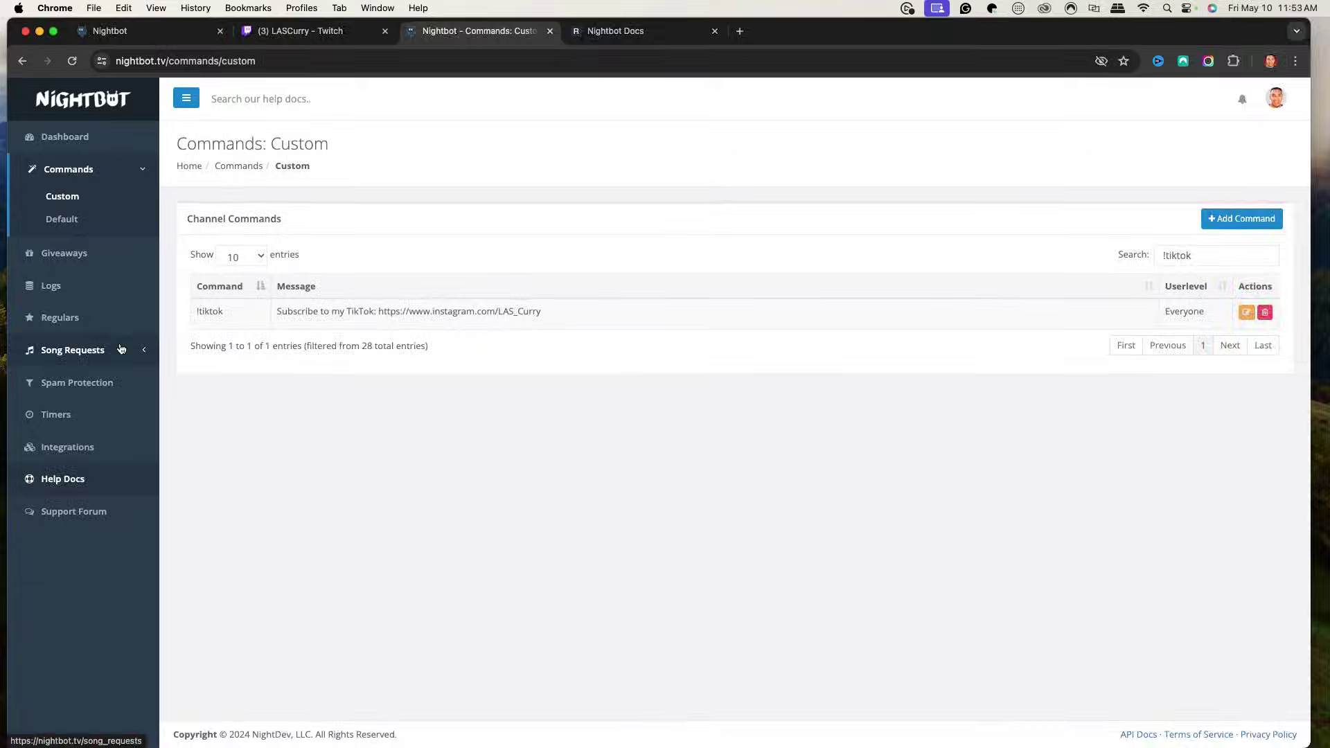
# Set the Nightbot giveaway type to Keyword, then move on to the Timers page.
pyautogui.click(89, 294)
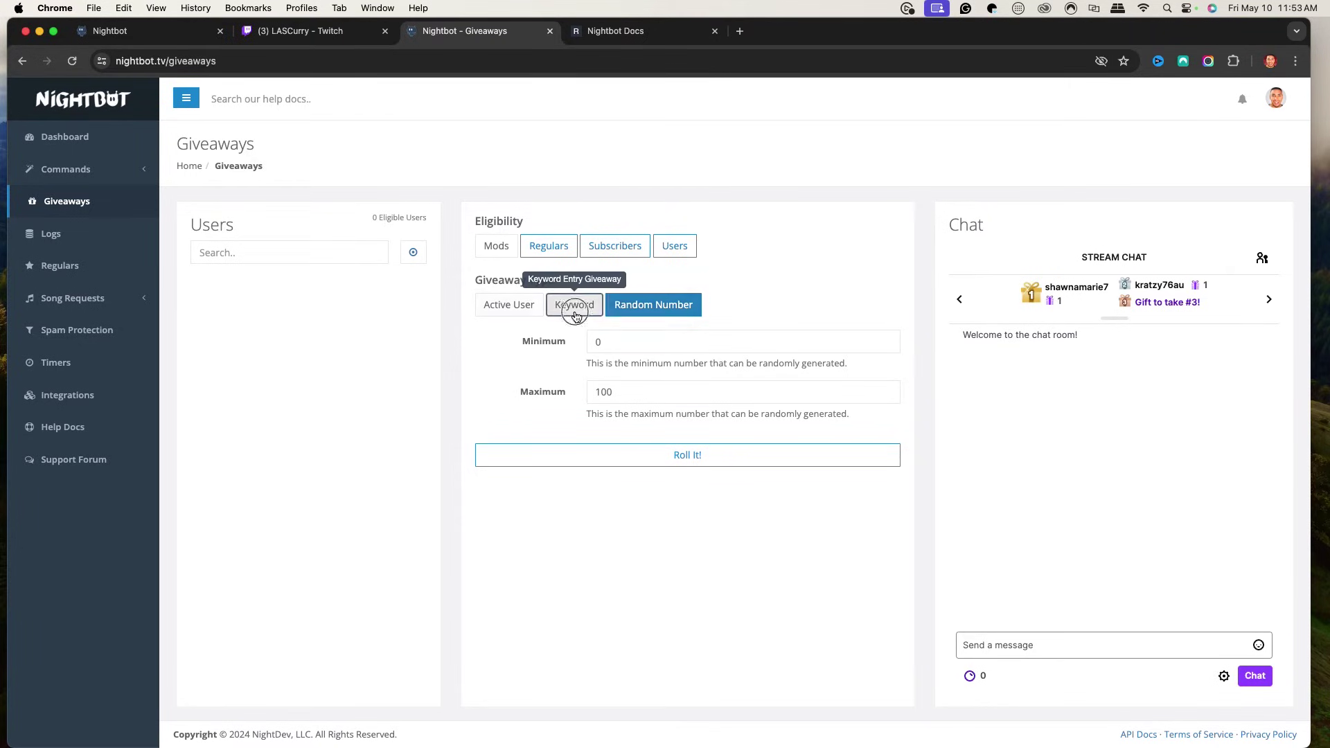
pyautogui.click(574, 313)
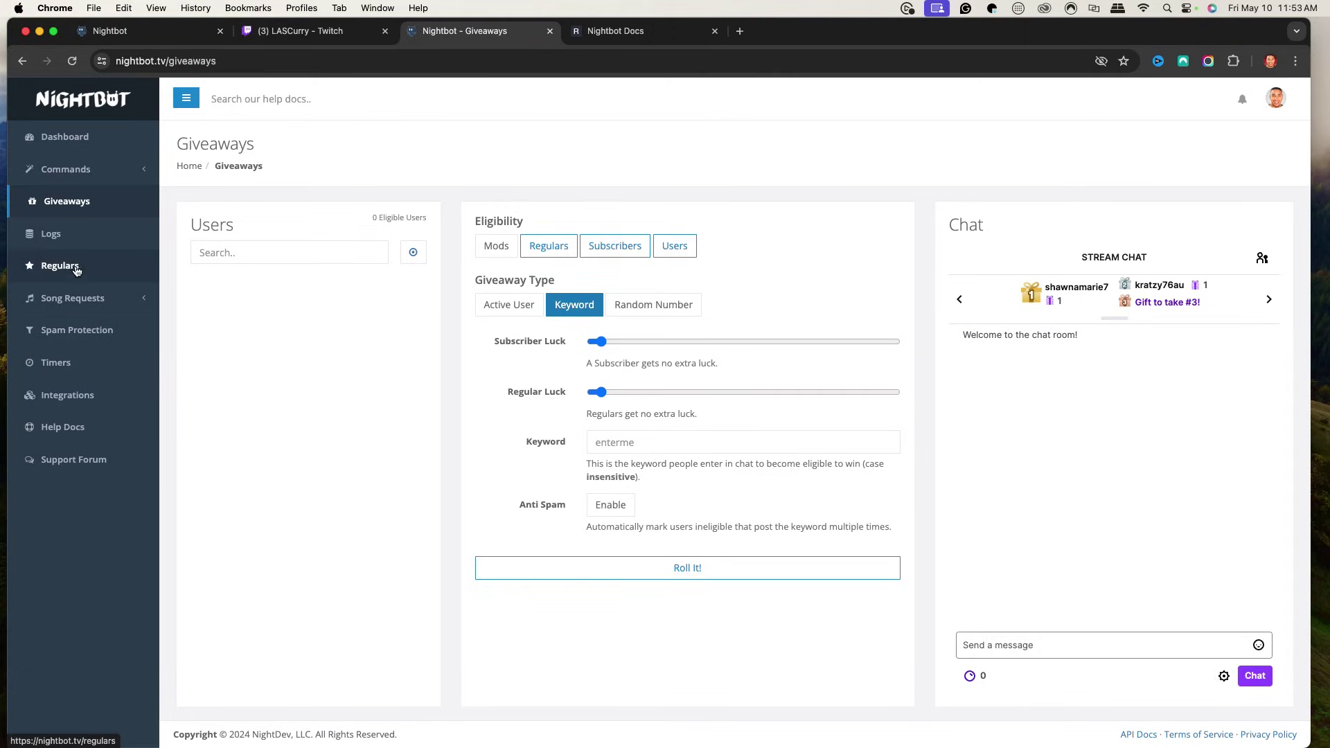
pyautogui.click(61, 365)
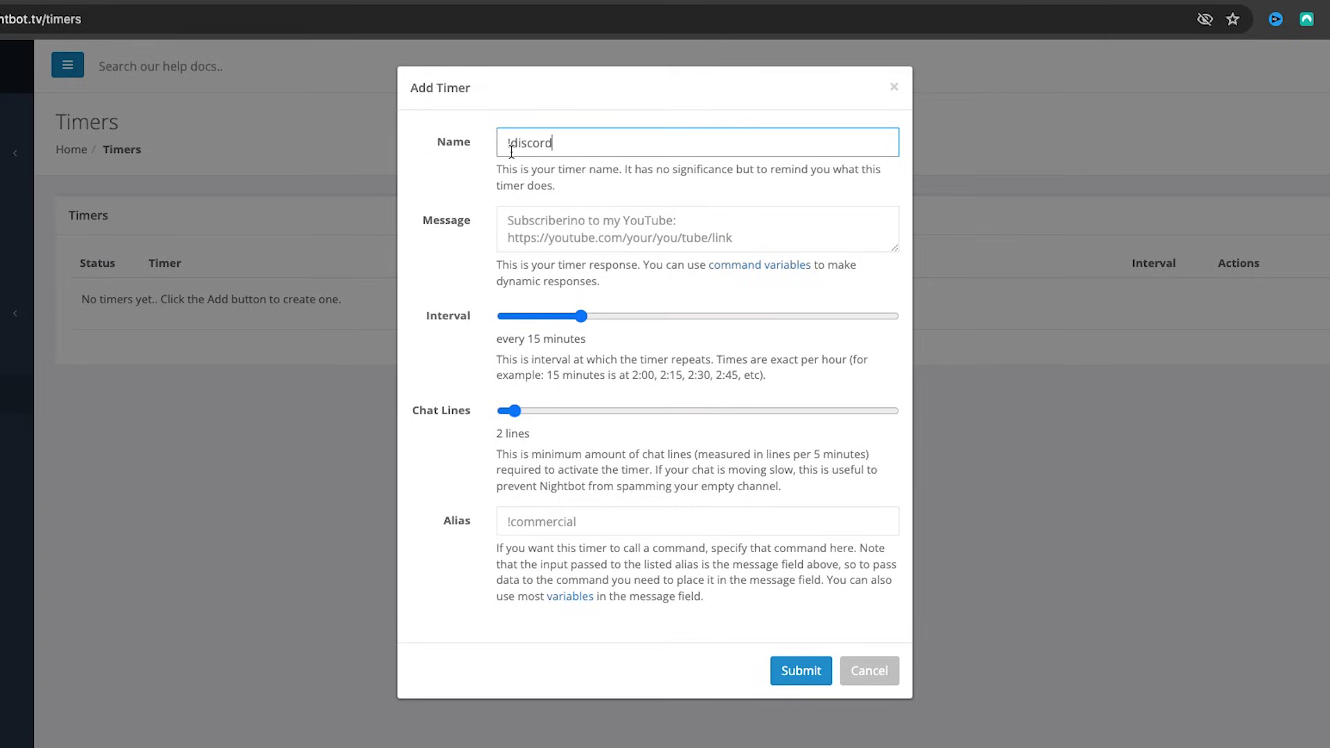
# Draft a !discord timer with a 20-minute interval and 6 chat lines, then cancel it unsaved.
pyautogui.click(581, 318)
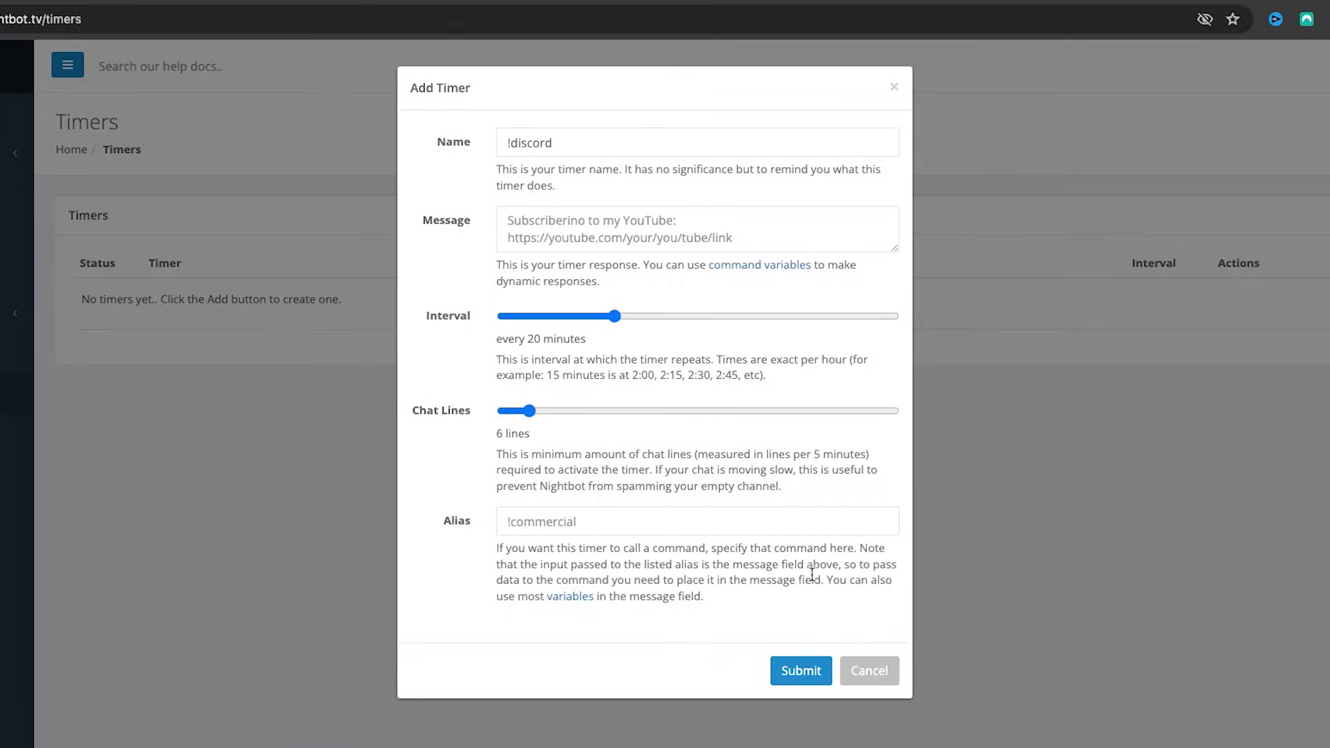
pyautogui.click(894, 88)
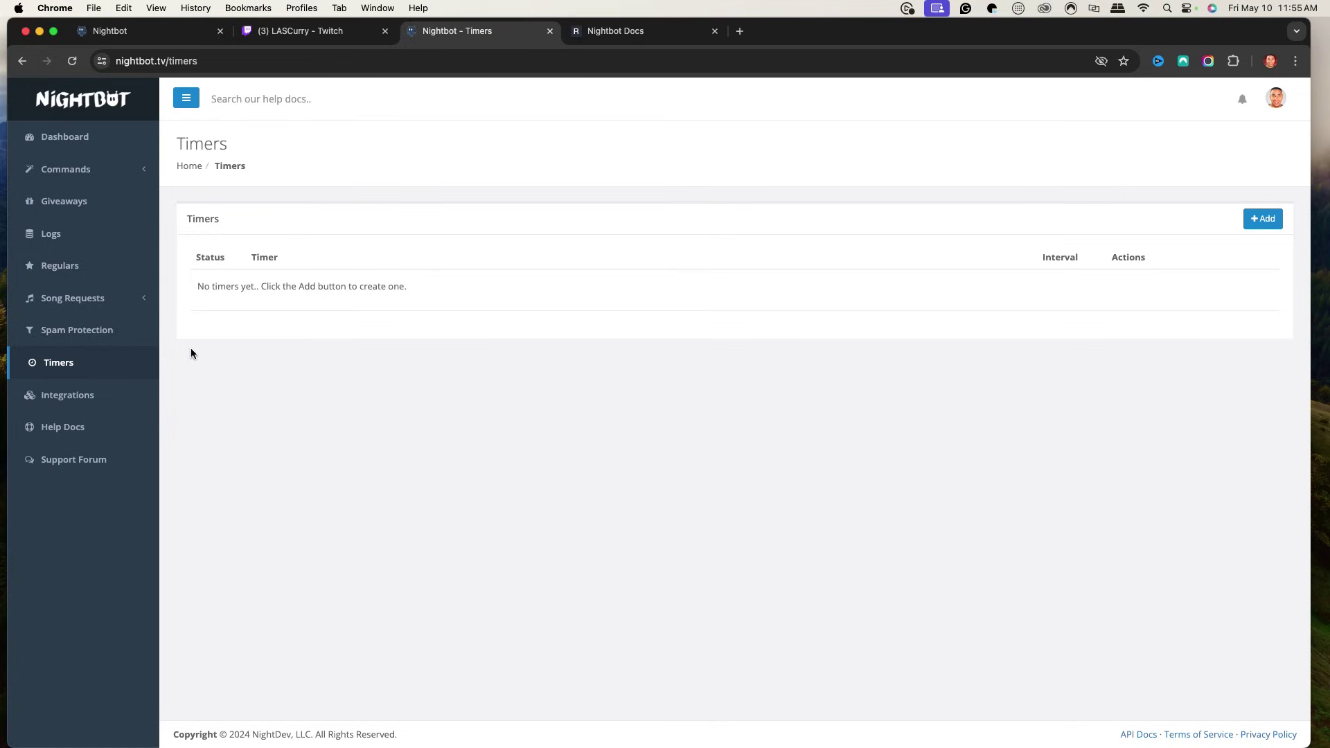
# Review the Blacklist Words/Phrases options without changes, then submit the Links filter options.
pyautogui.click(98, 328)
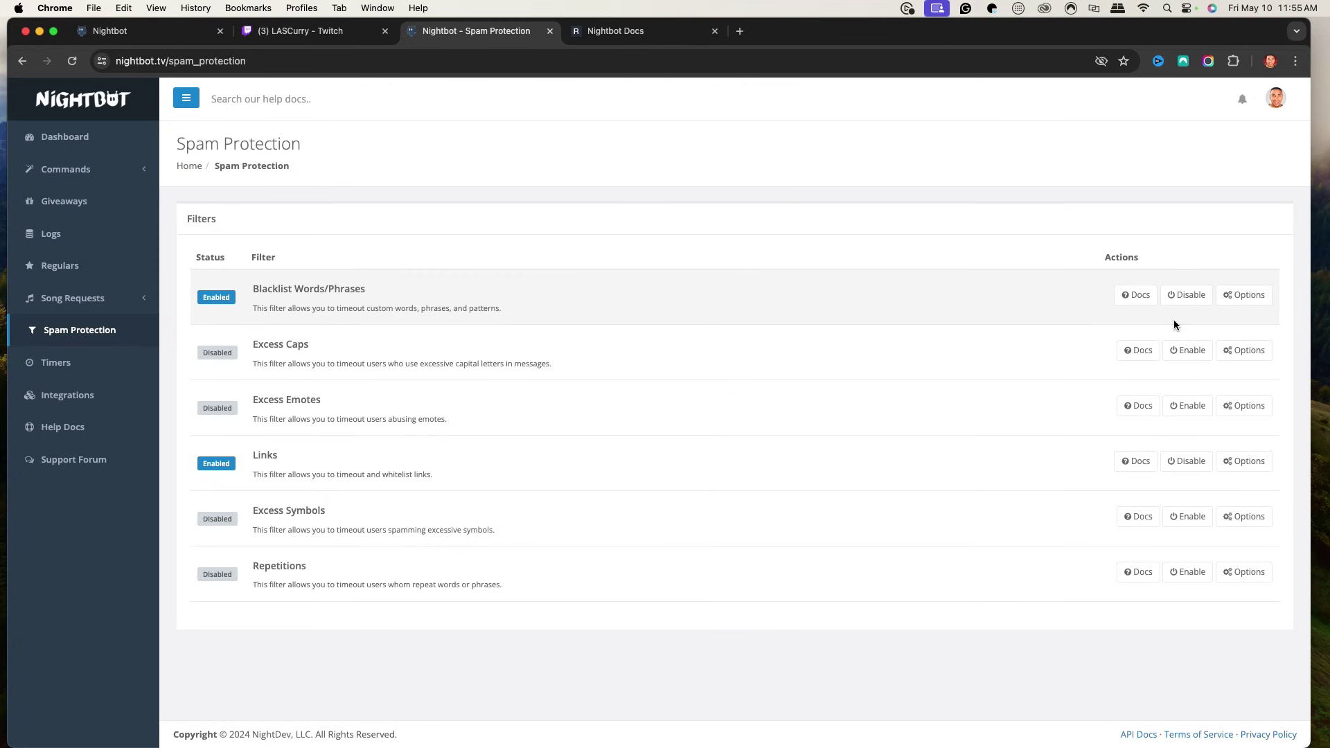
pyautogui.click(1246, 296)
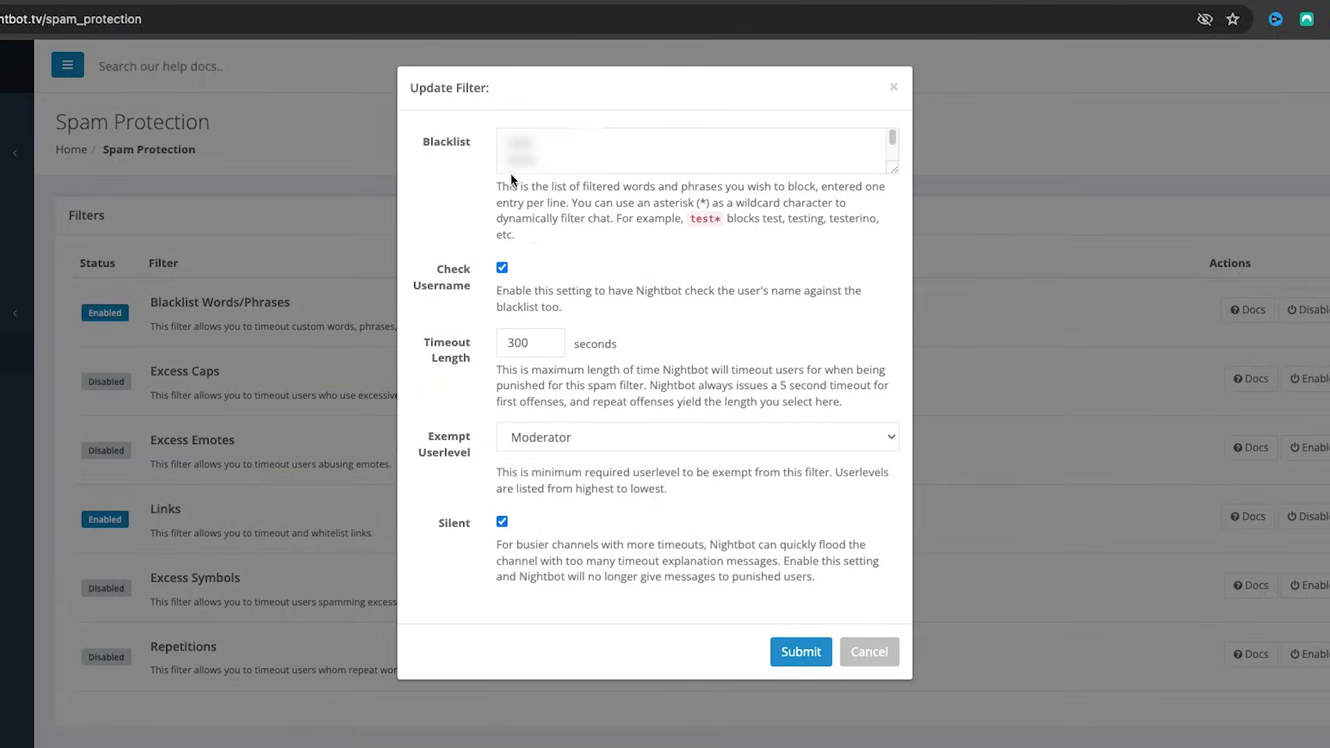
pyautogui.click(894, 145)
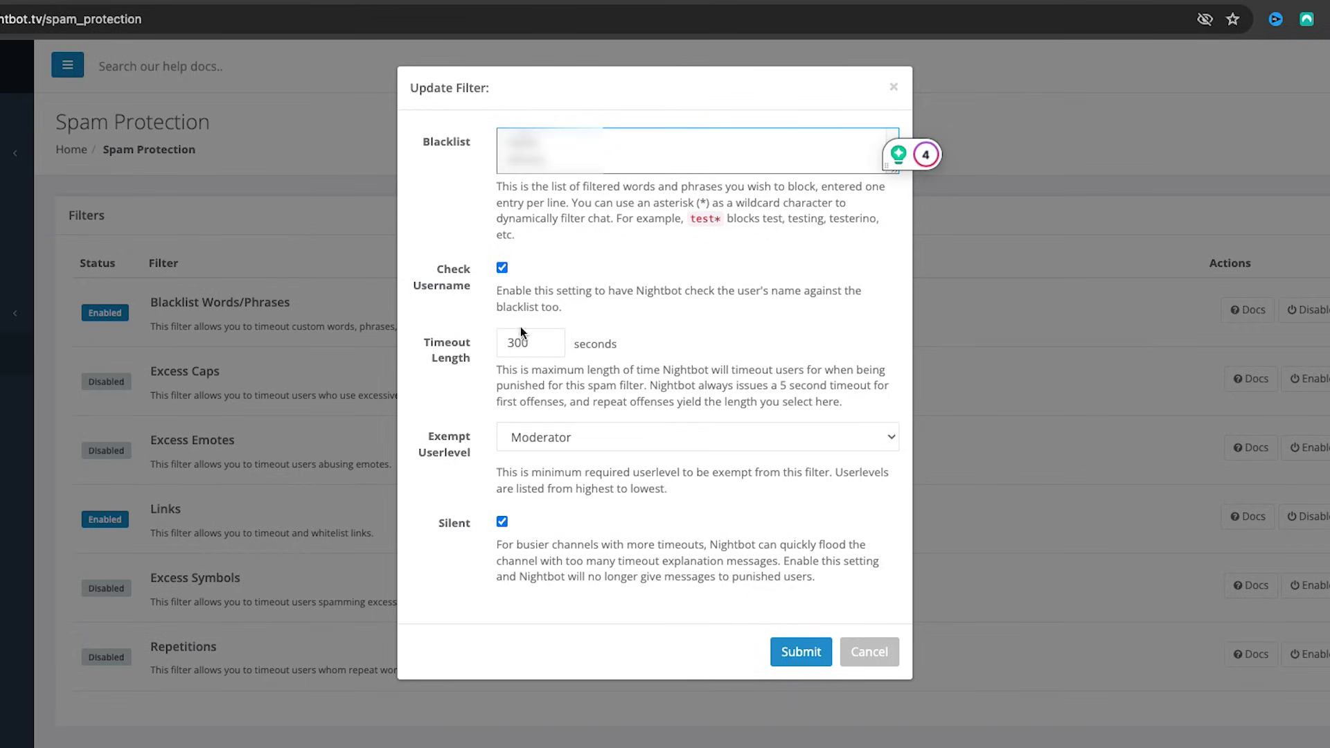
pyautogui.click(858, 648)
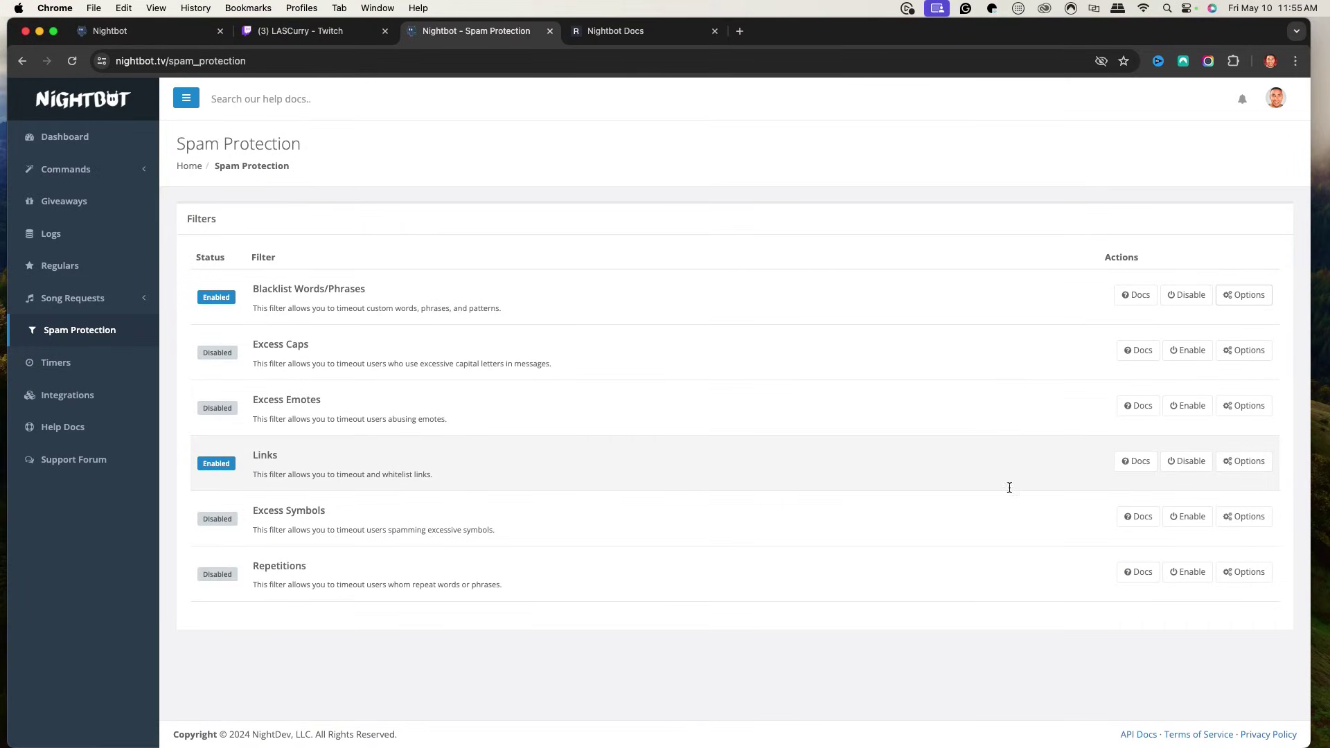
pyautogui.click(1244, 461)
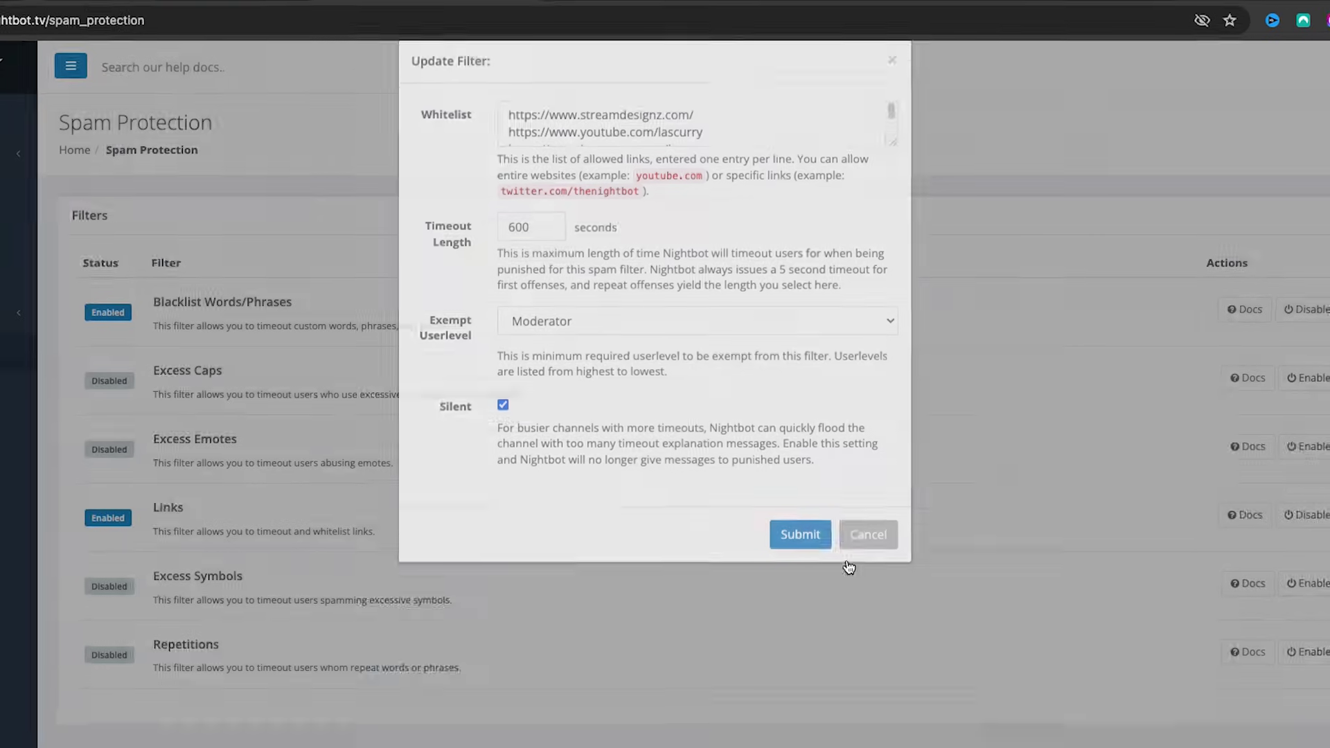
pyautogui.click(821, 562)
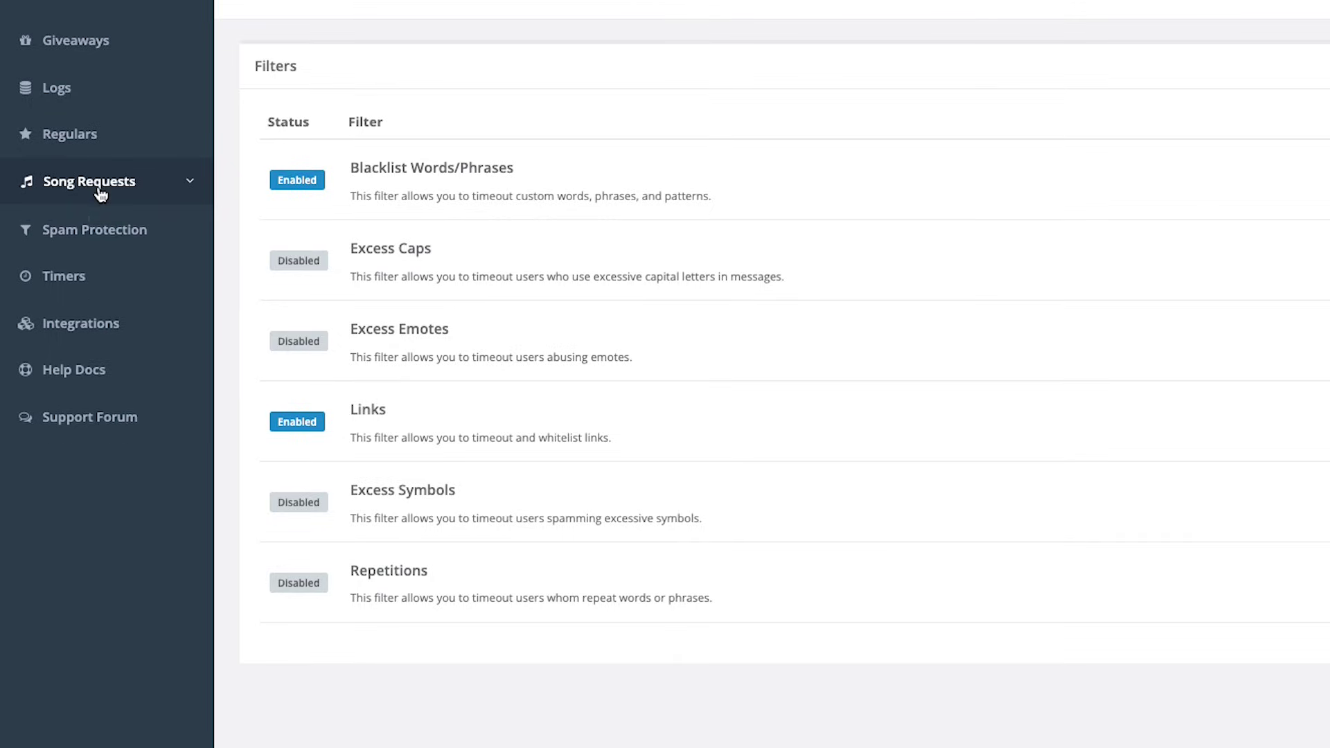
# View the Monstercat song request playlist, then the AutoDJ player with PIXL - Astrocat and its queue.
pyautogui.click(99, 188)
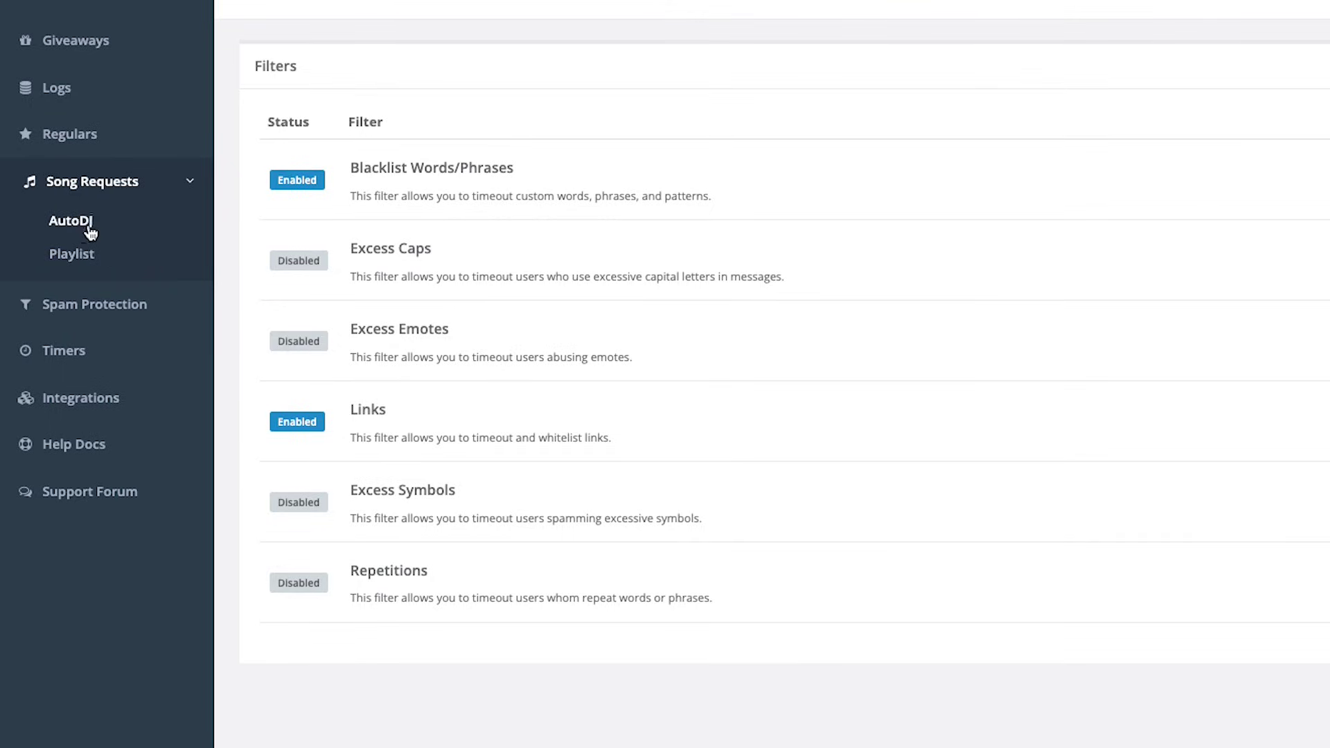
pyautogui.click(73, 255)
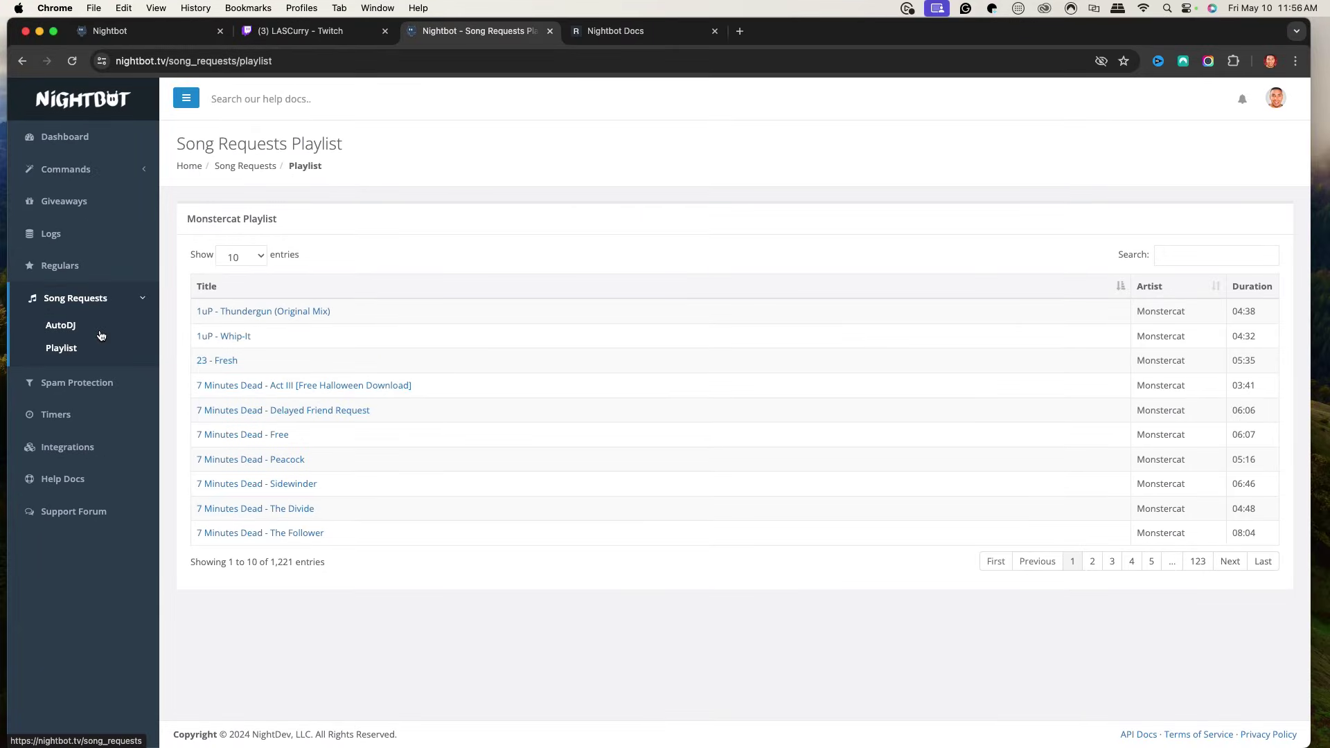
pyautogui.click(61, 336)
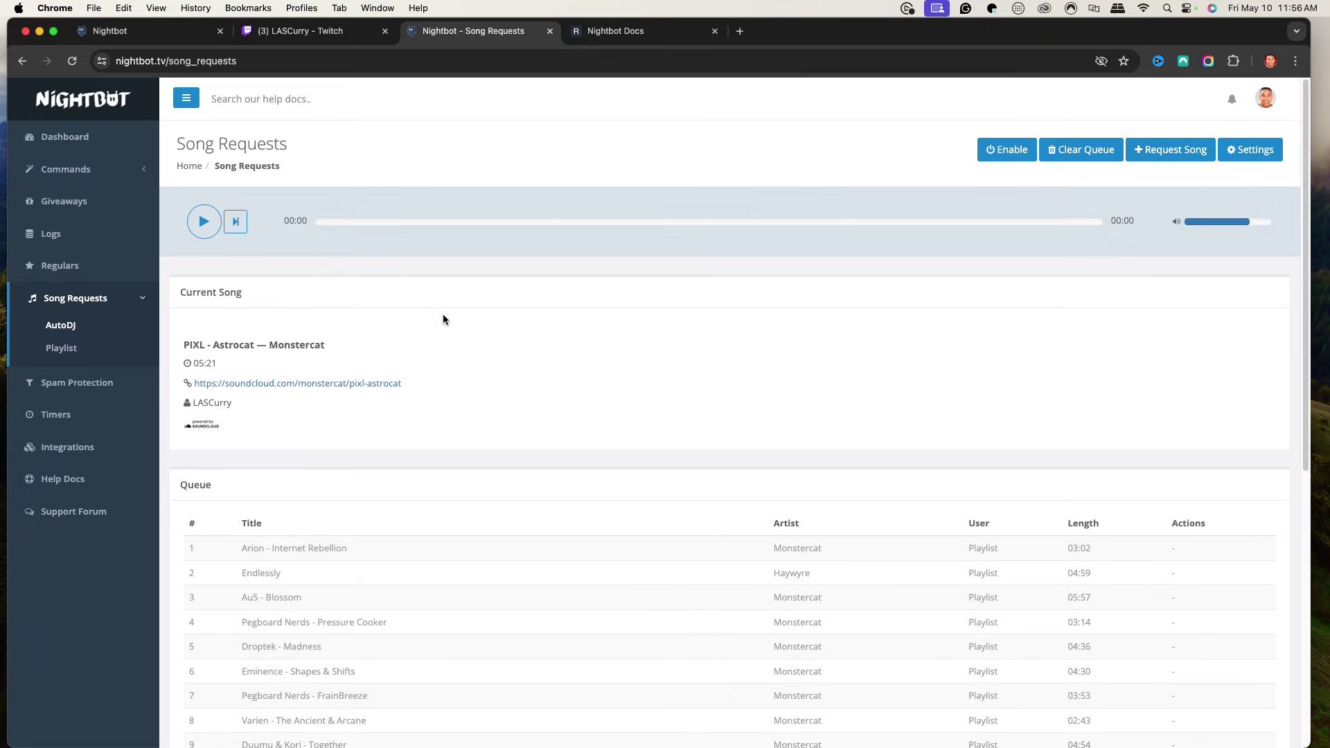
pyautogui.scroll(-10, 438, 317)
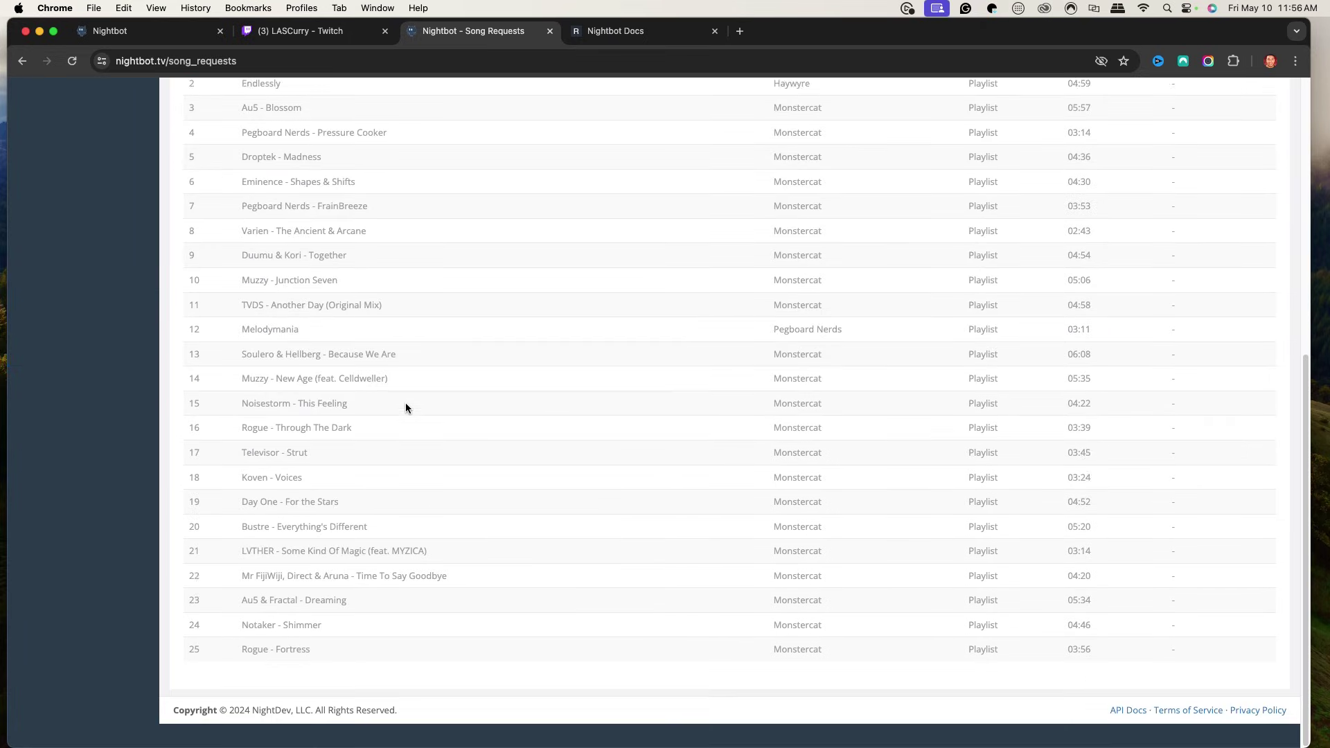
pyautogui.scroll(10, 384, 384)
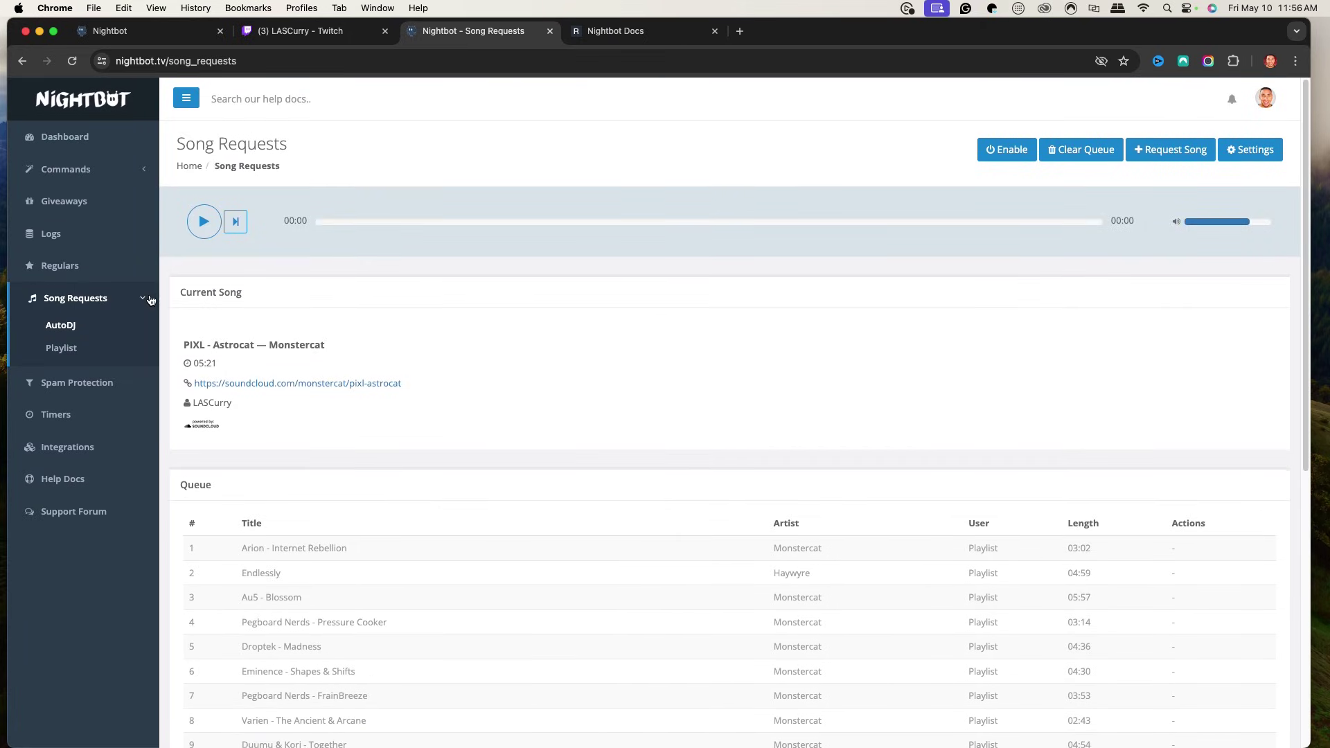